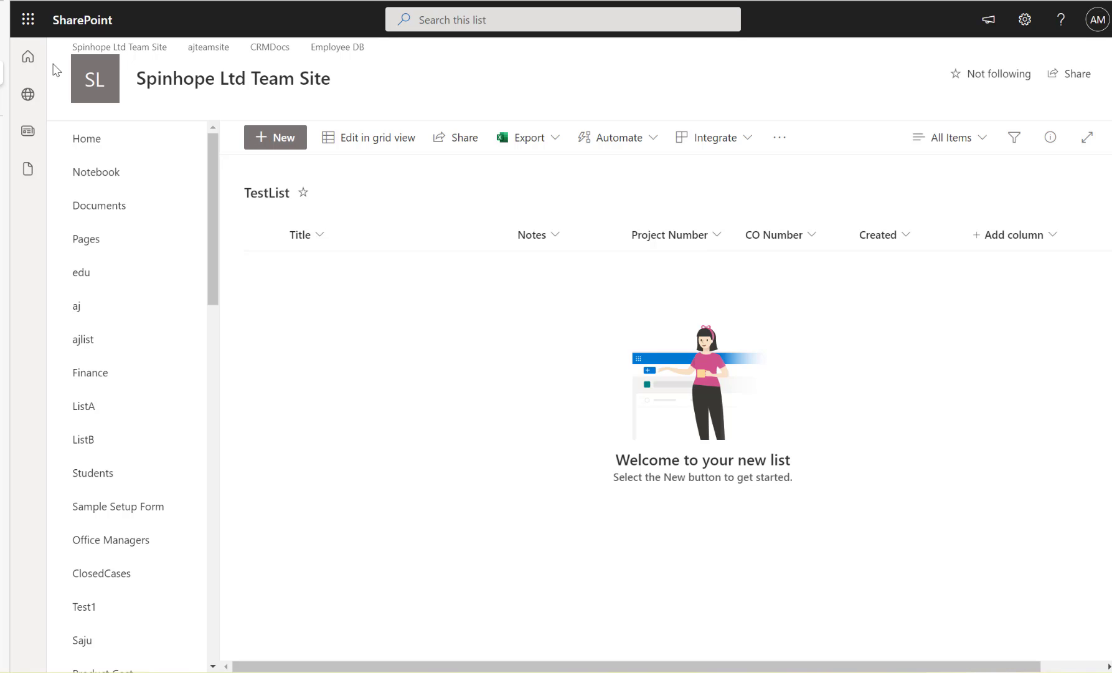
Step: Point the trigger at the Spinhope Ltd Team Site and its TestList list
left_click(5, 105)
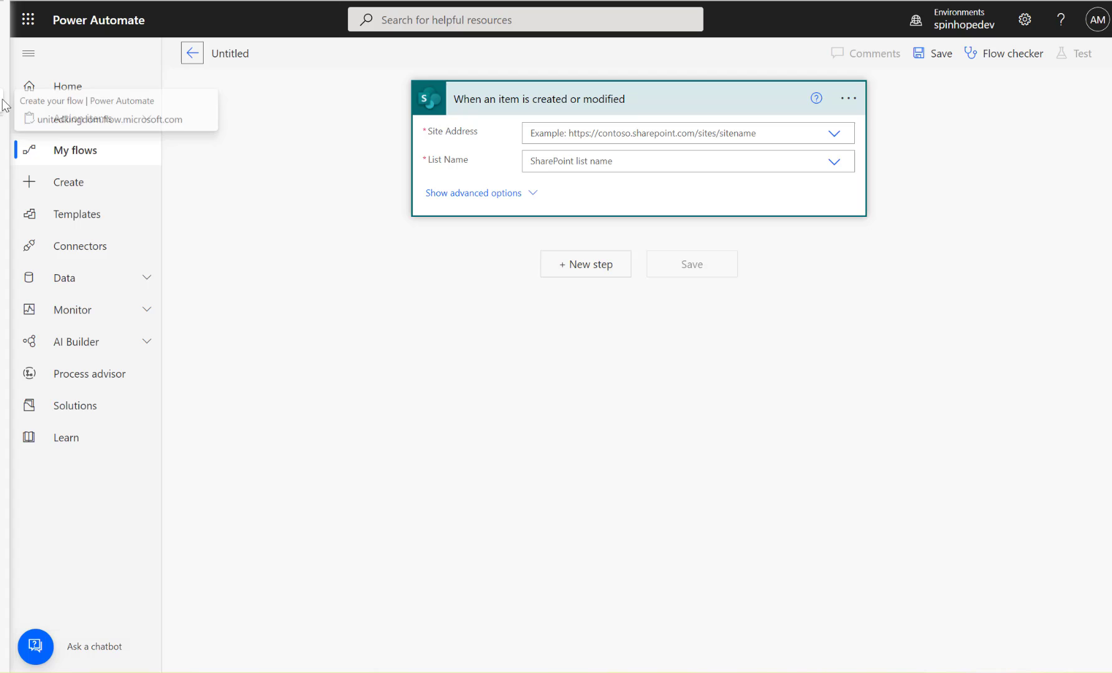
left_click(835, 139)
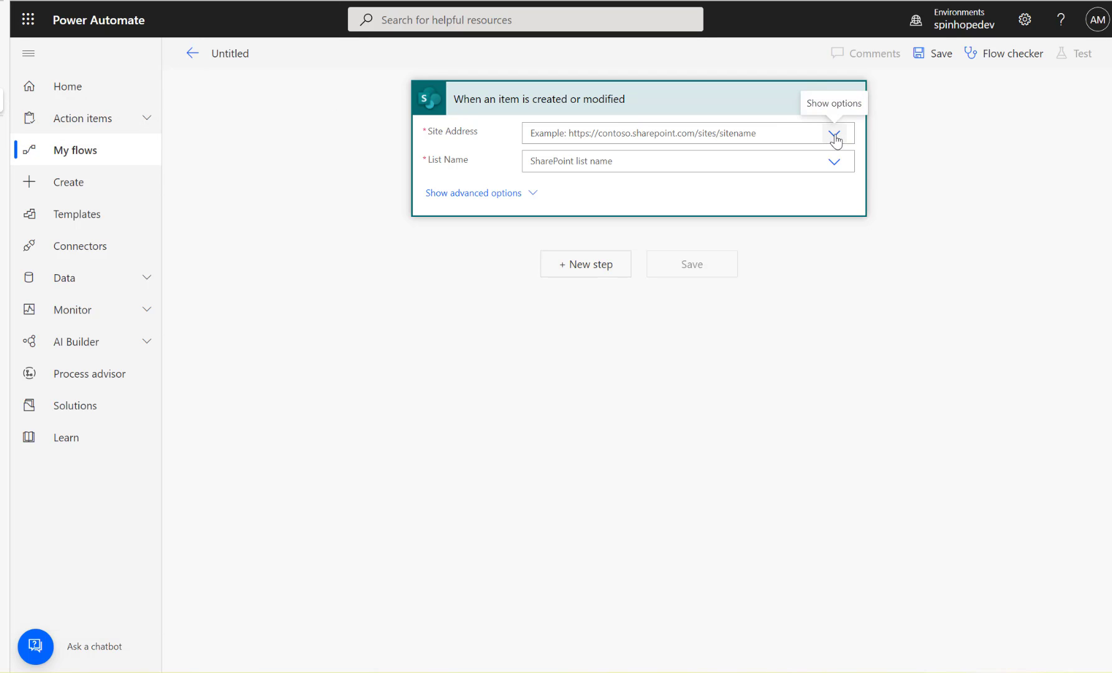
left_click(835, 138)
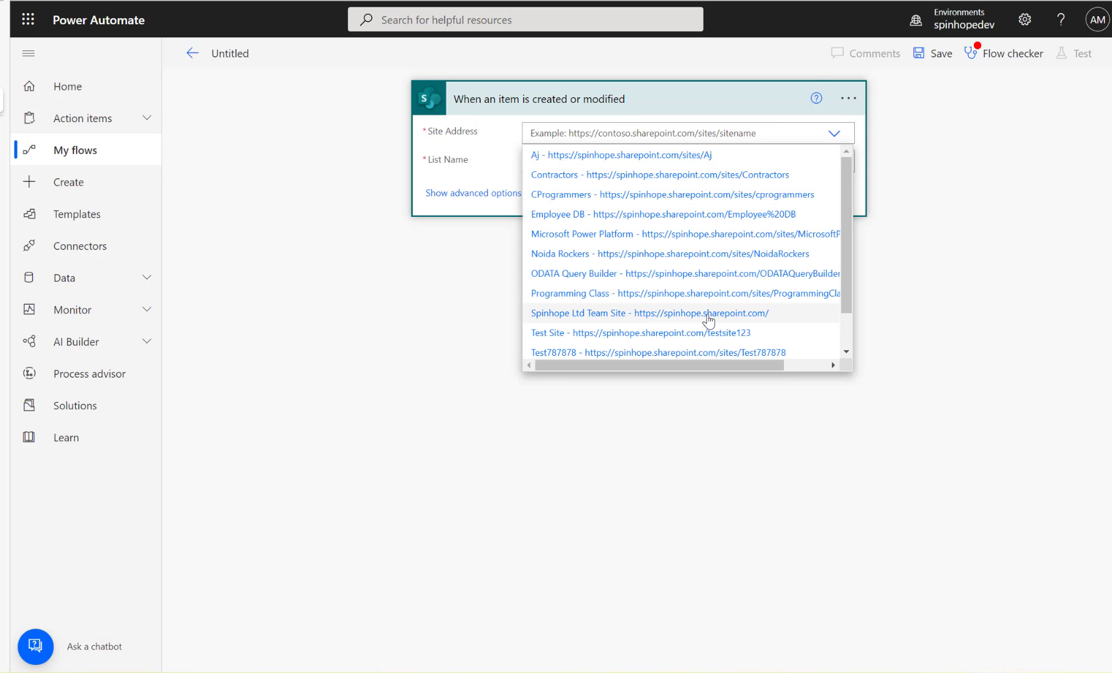
left_click(709, 320)
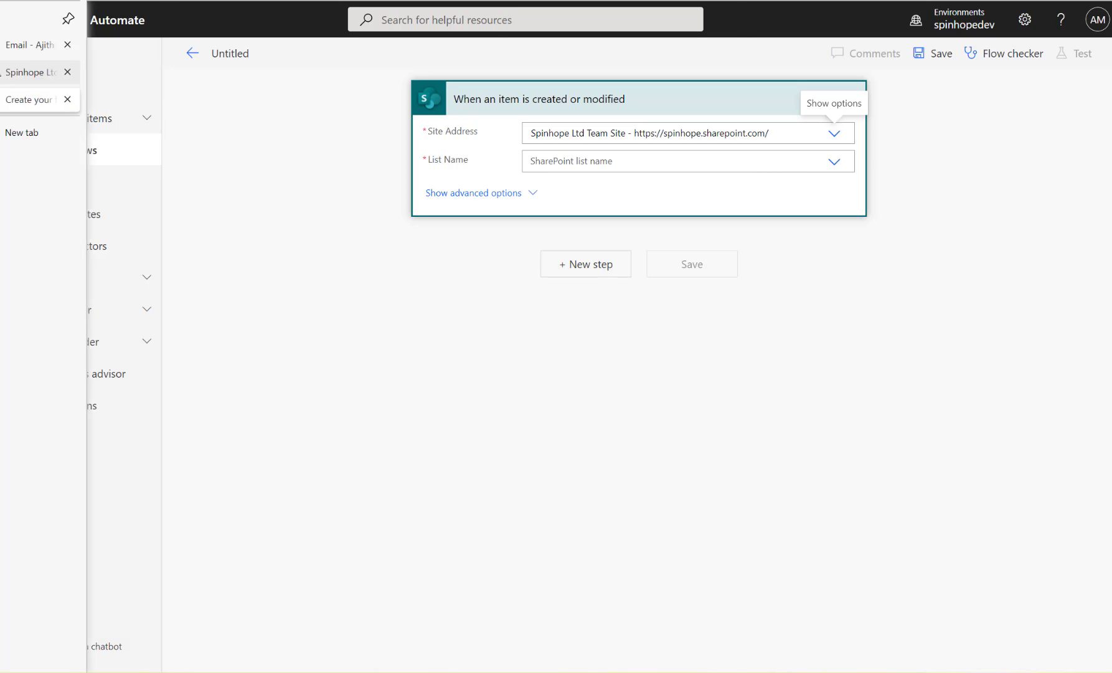
left_click(25, 72)
left_click(5, 116)
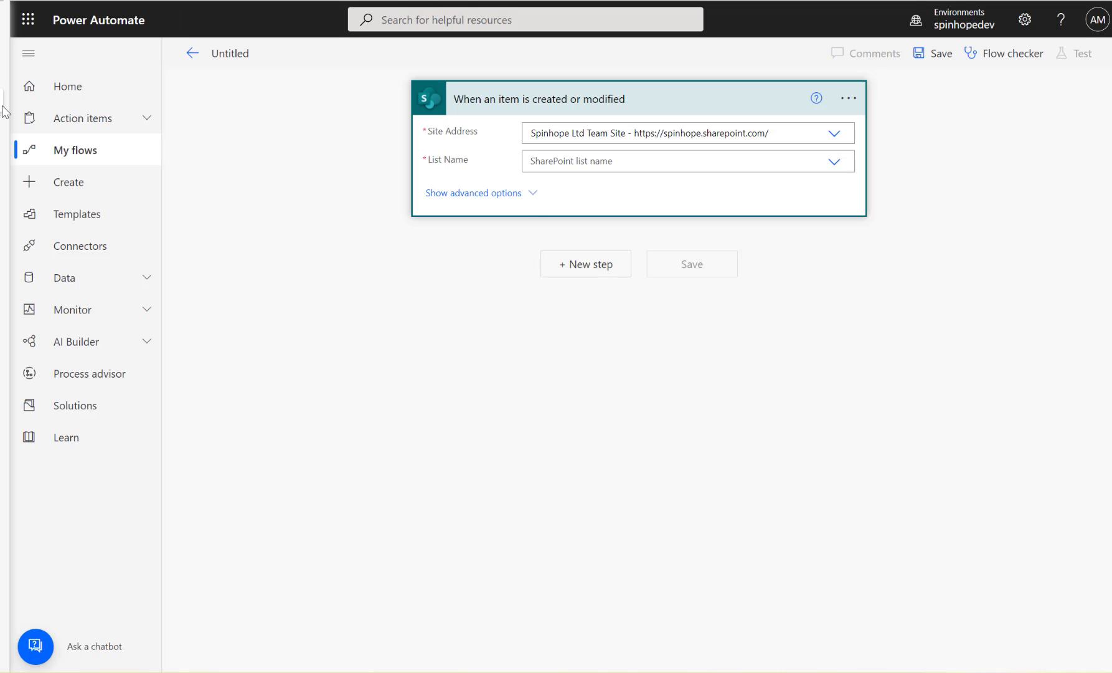
left_click(562, 165)
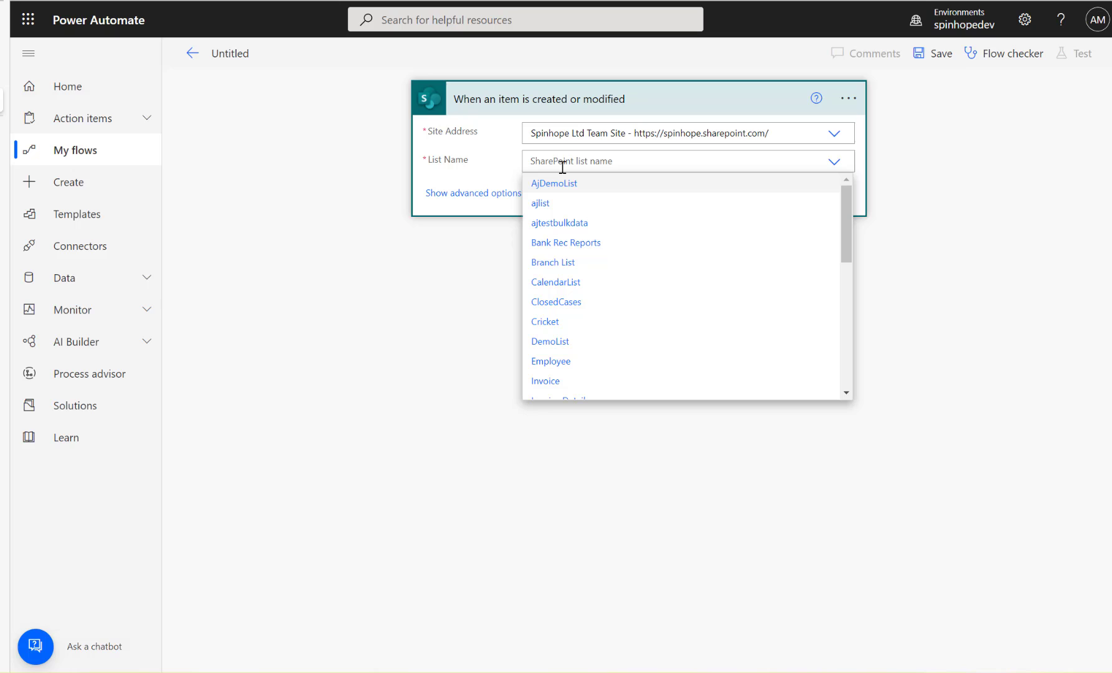
type("Test")
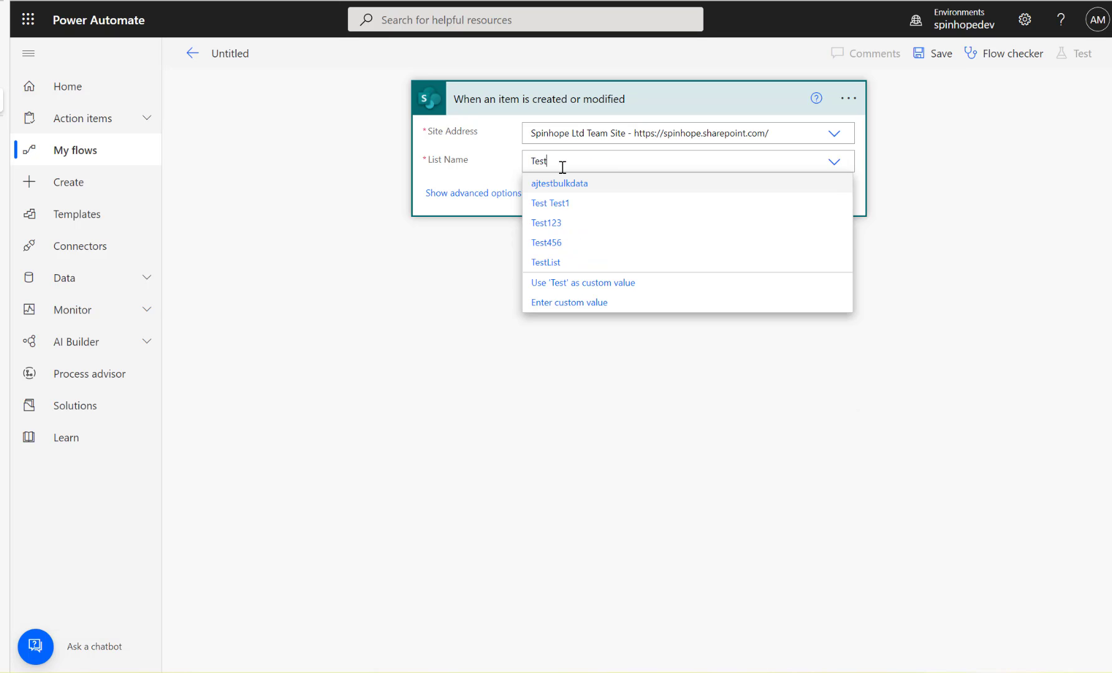
left_click(576, 263)
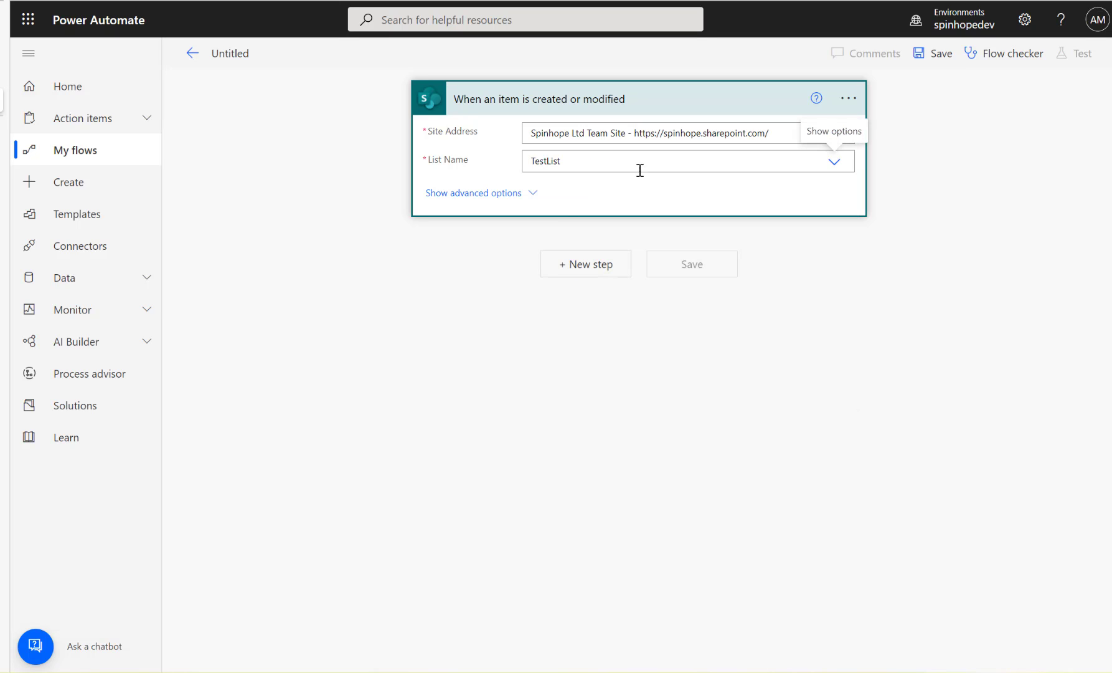
Step: Open the trigger's Settings and close them without making changes
left_click(847, 99)
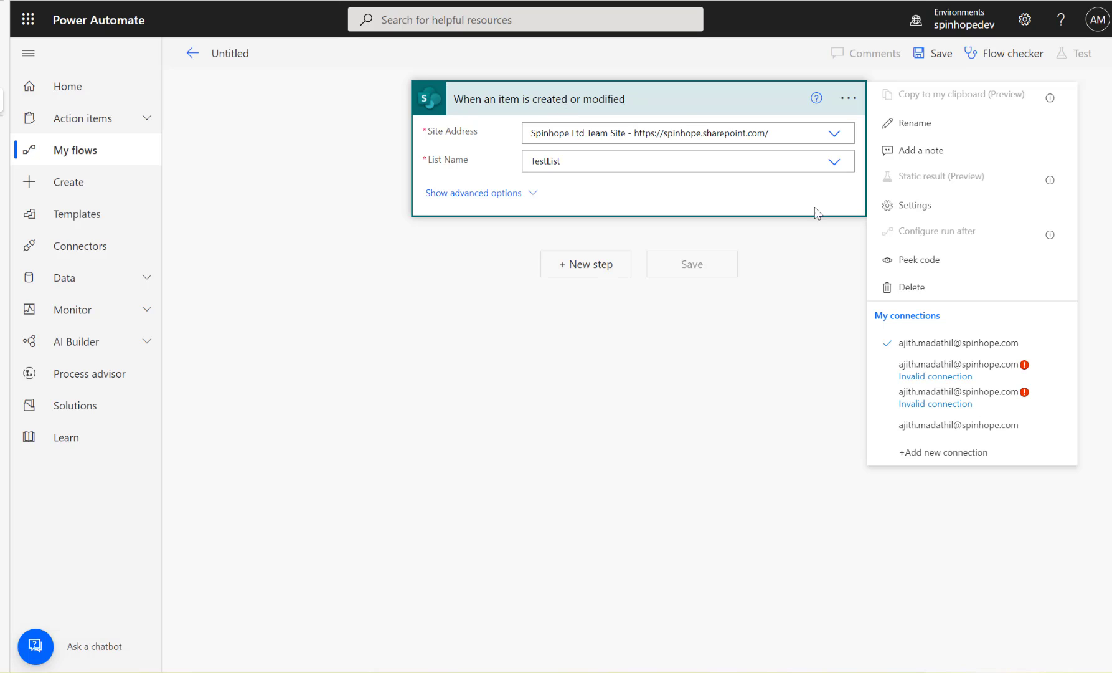
left_click(898, 207)
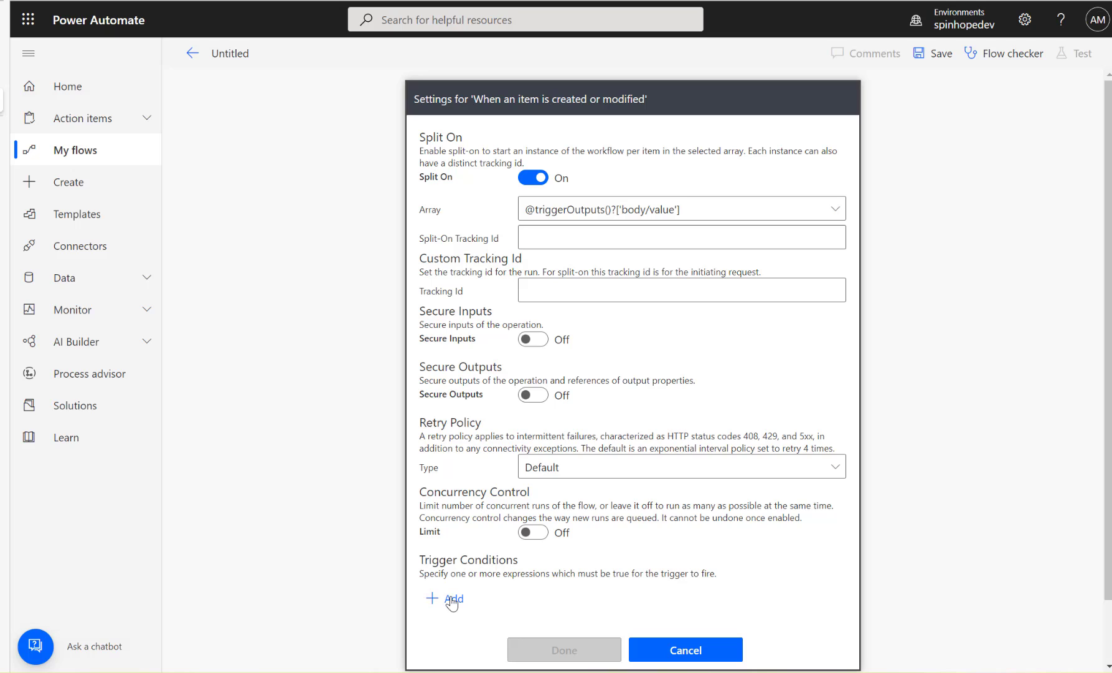
left_click(685, 650)
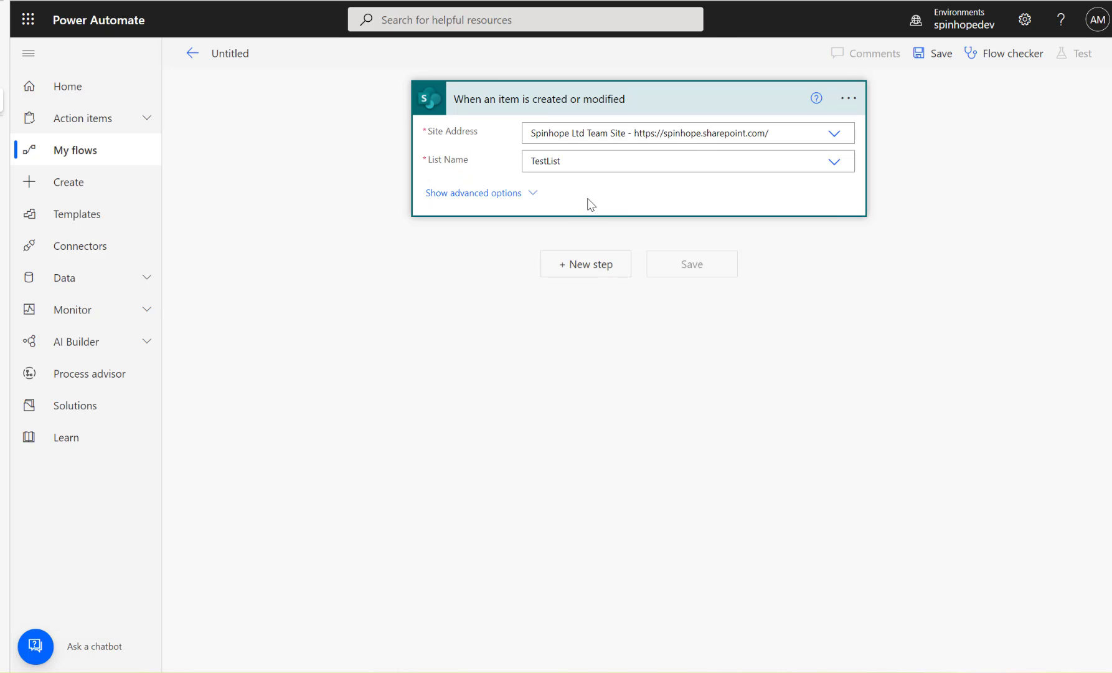
Step: Add a Filter array step where Project Number is not equal to null
left_click(578, 266)
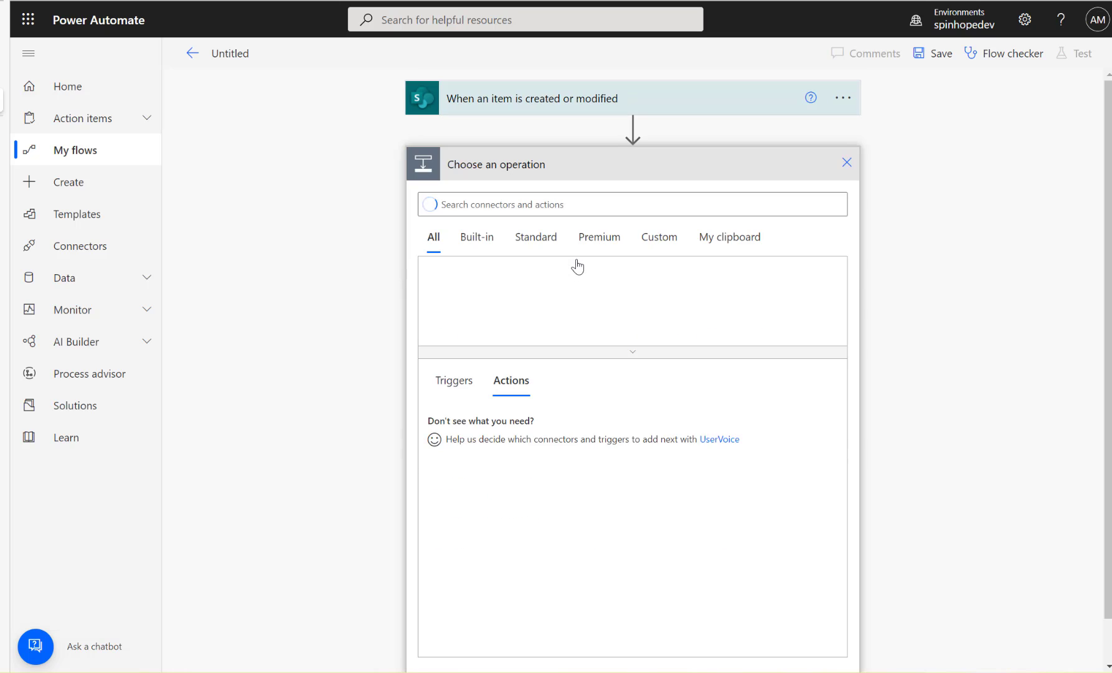
type("filter")
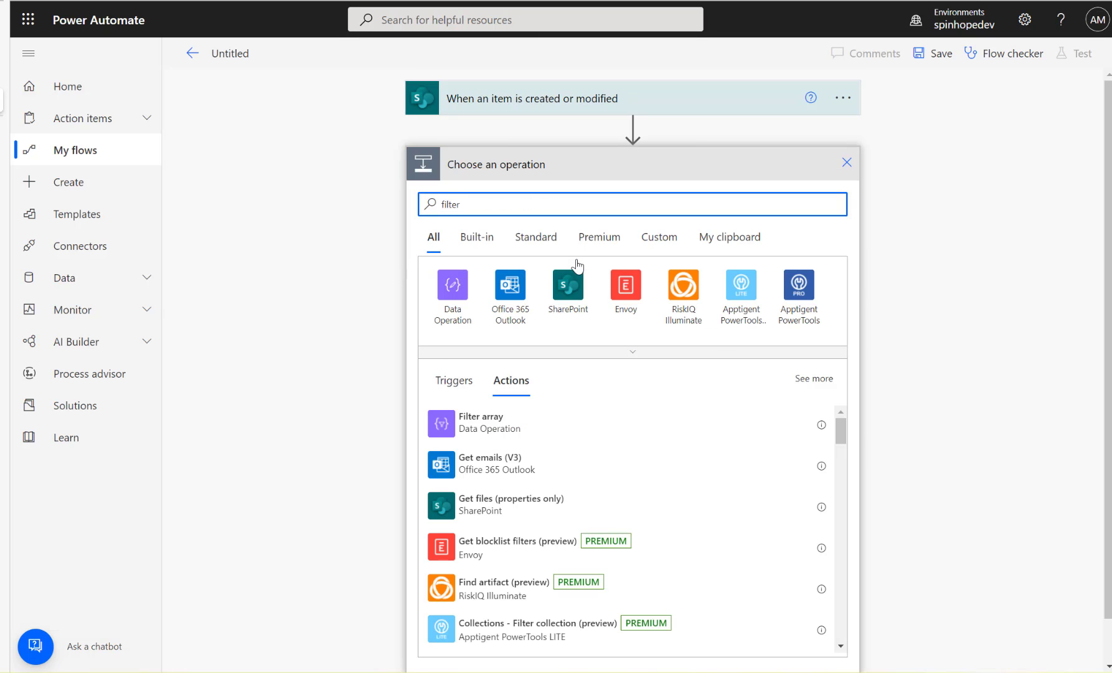
left_click(525, 429)
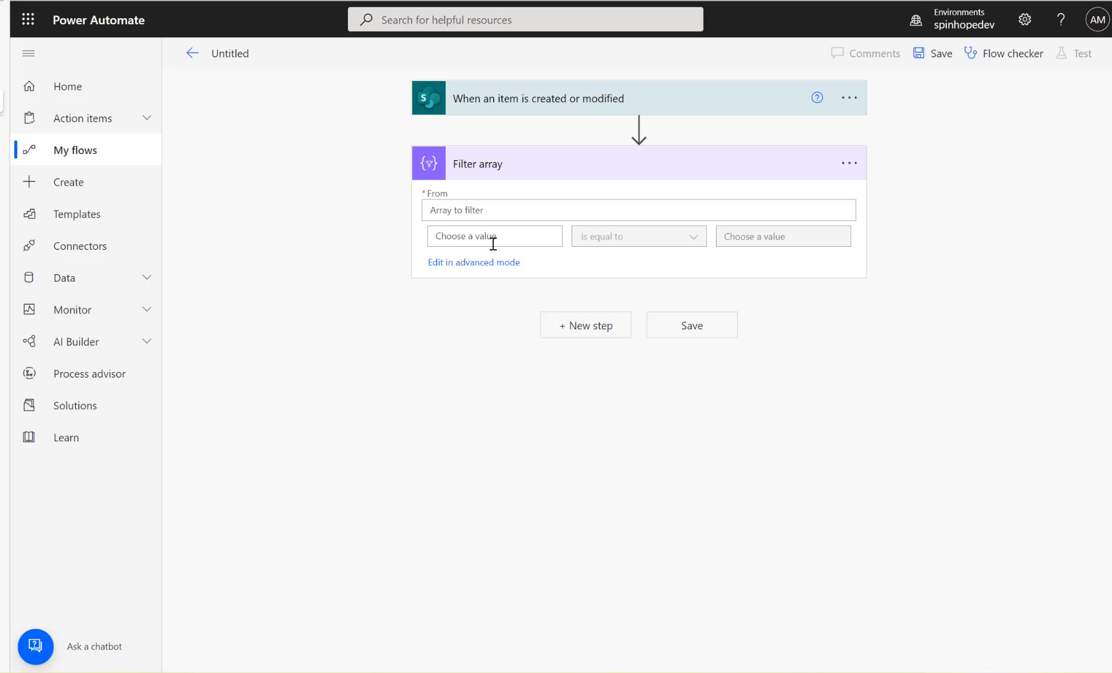
left_click(492, 238)
left_click(699, 302)
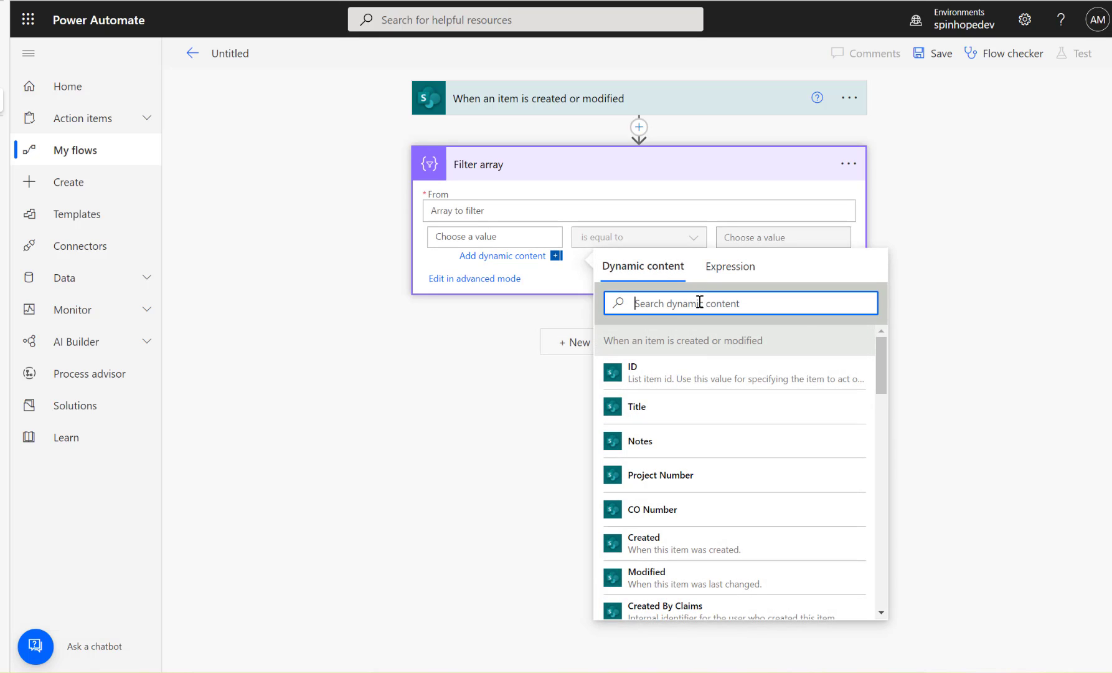
type("pro")
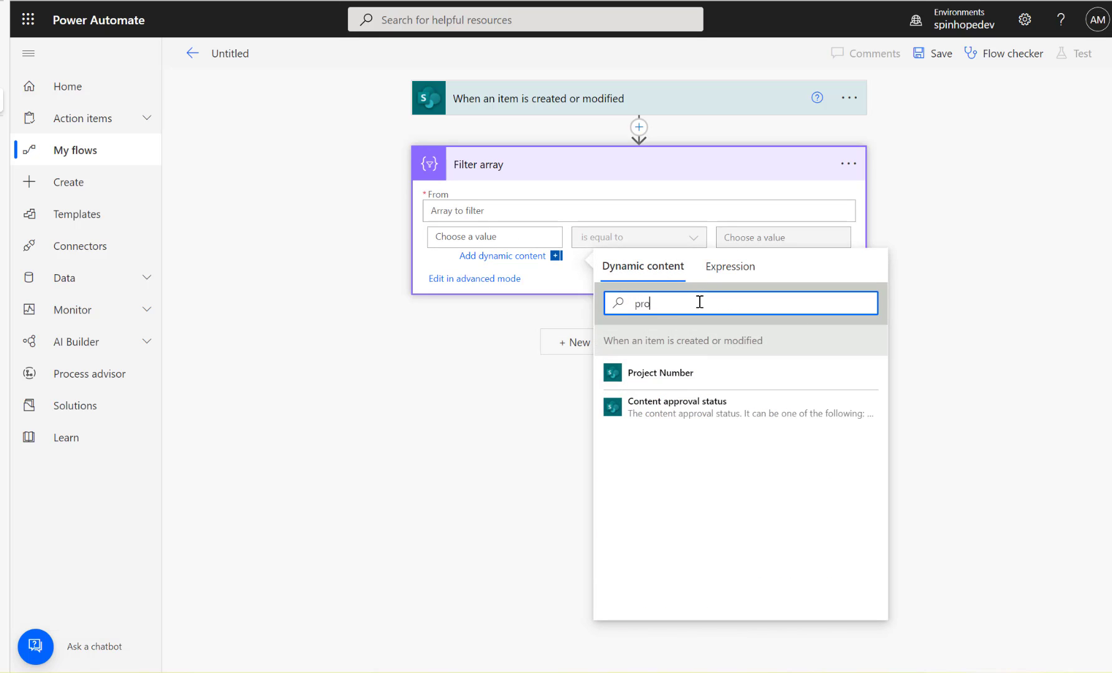
left_click(664, 374)
left_click(694, 238)
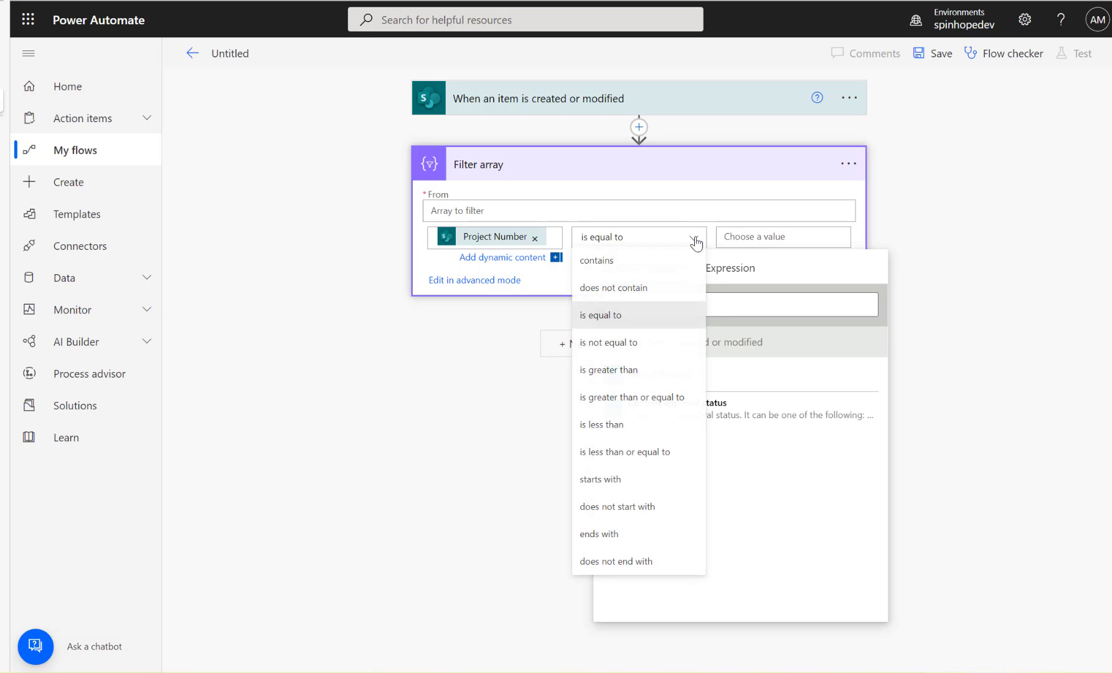
left_click(631, 347)
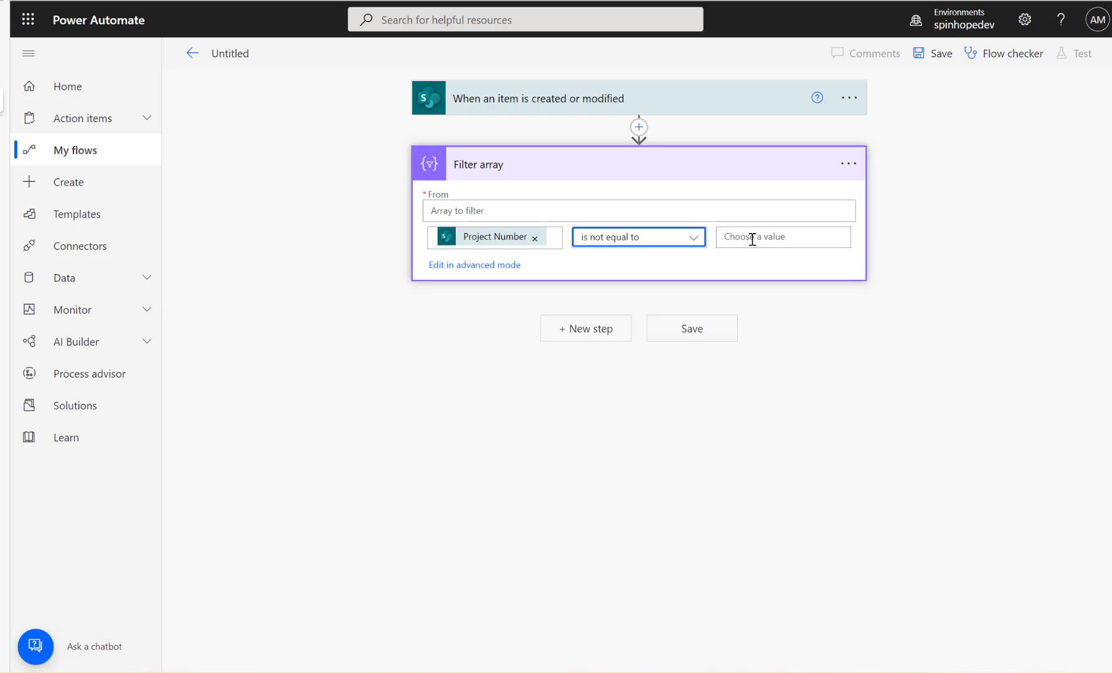
left_click(753, 239)
type("n")
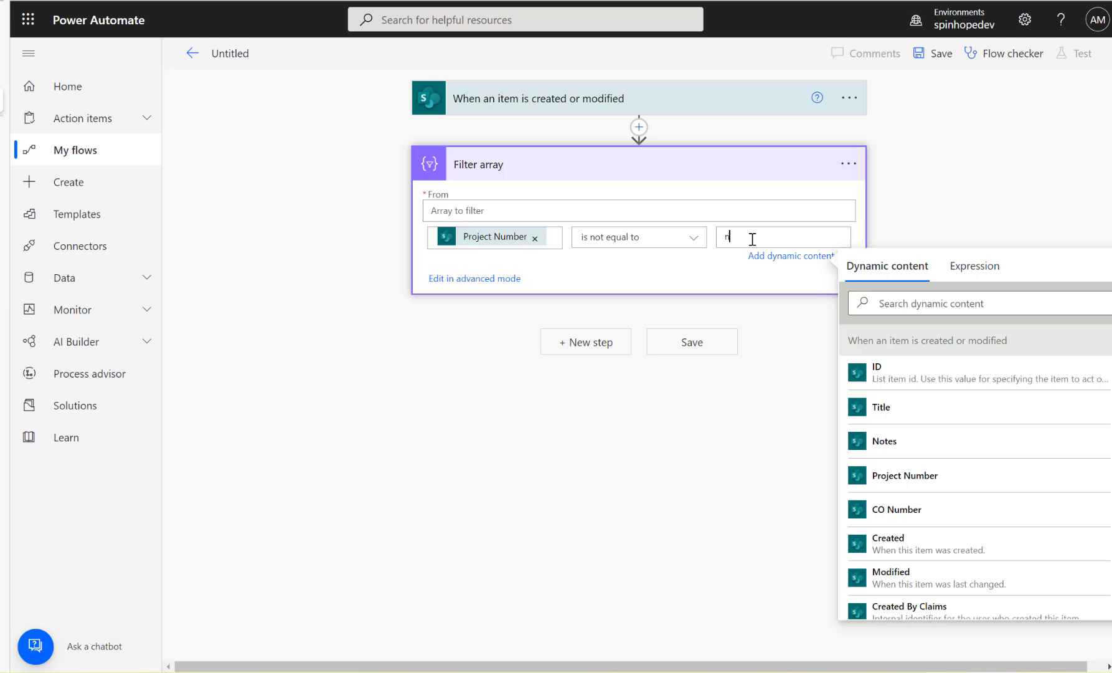
type("ull")
Step: Peek at the Filter array code and copy its not-equal-to-null where expression
left_click(847, 165)
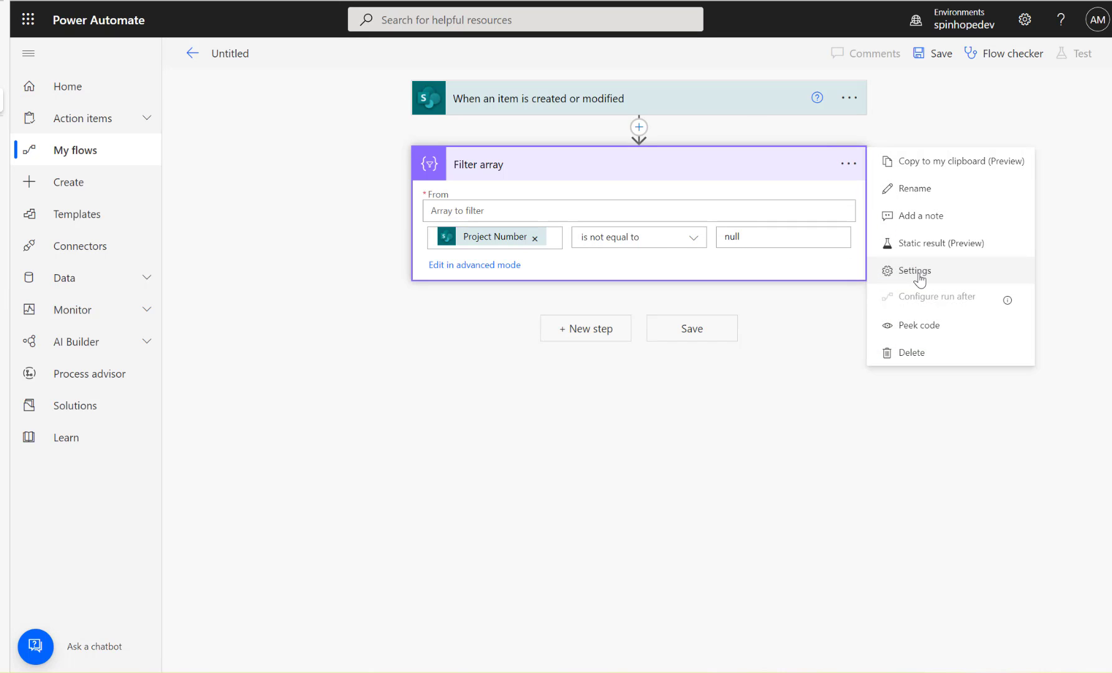
left_click(926, 327)
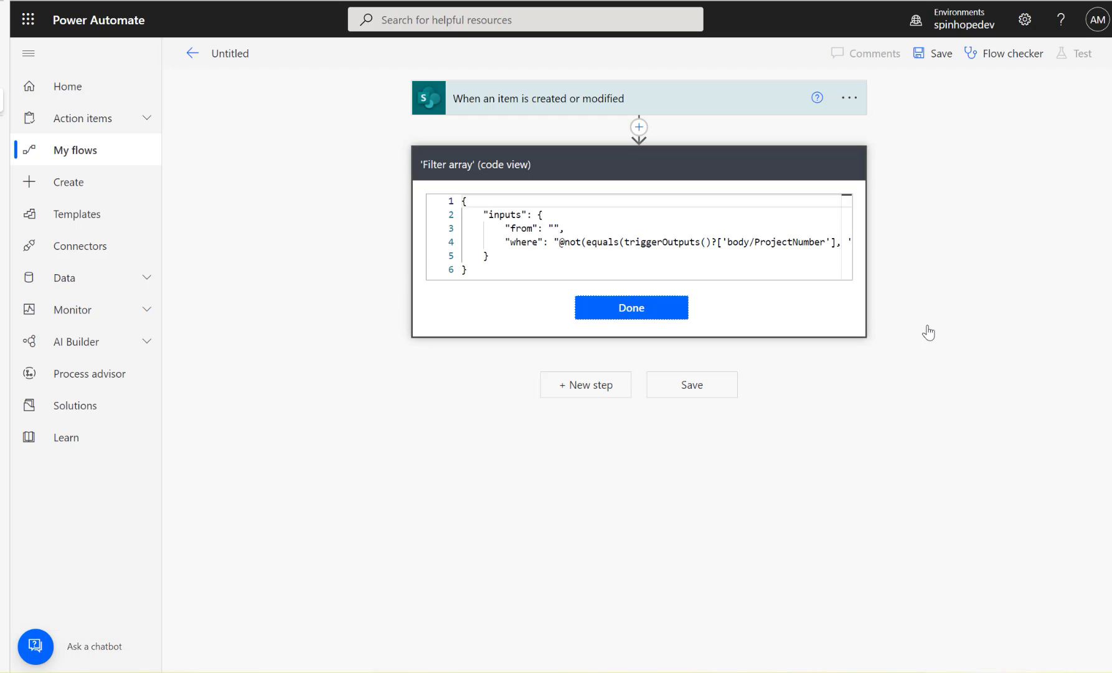
left_click_drag(565, 244, 818, 250)
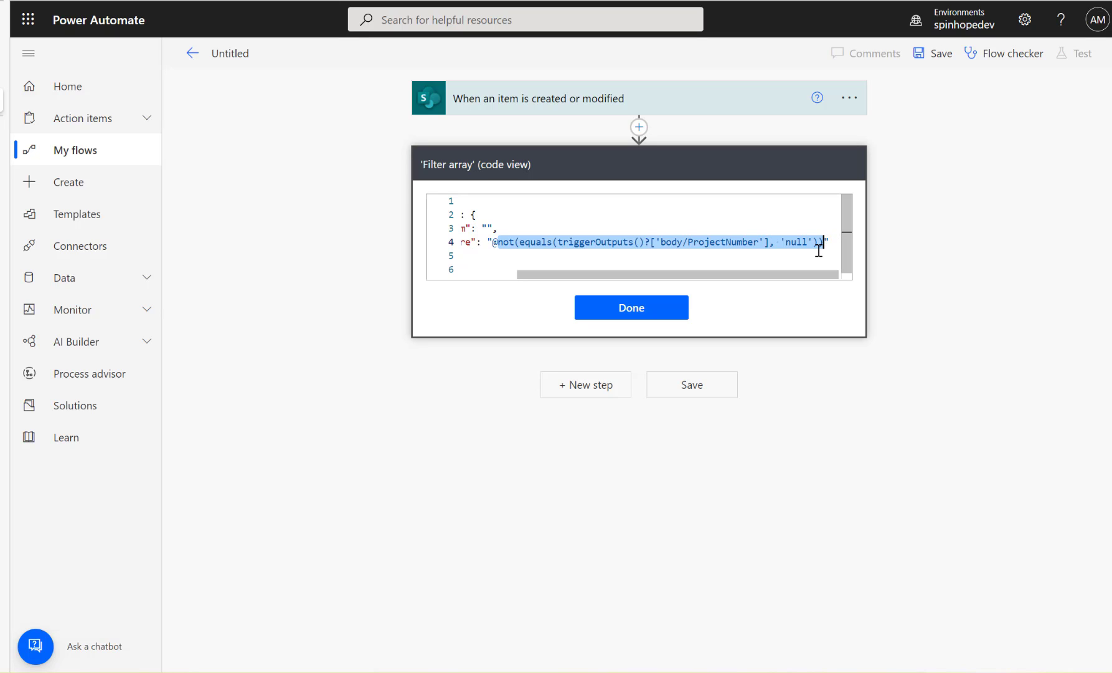
left_click(675, 310)
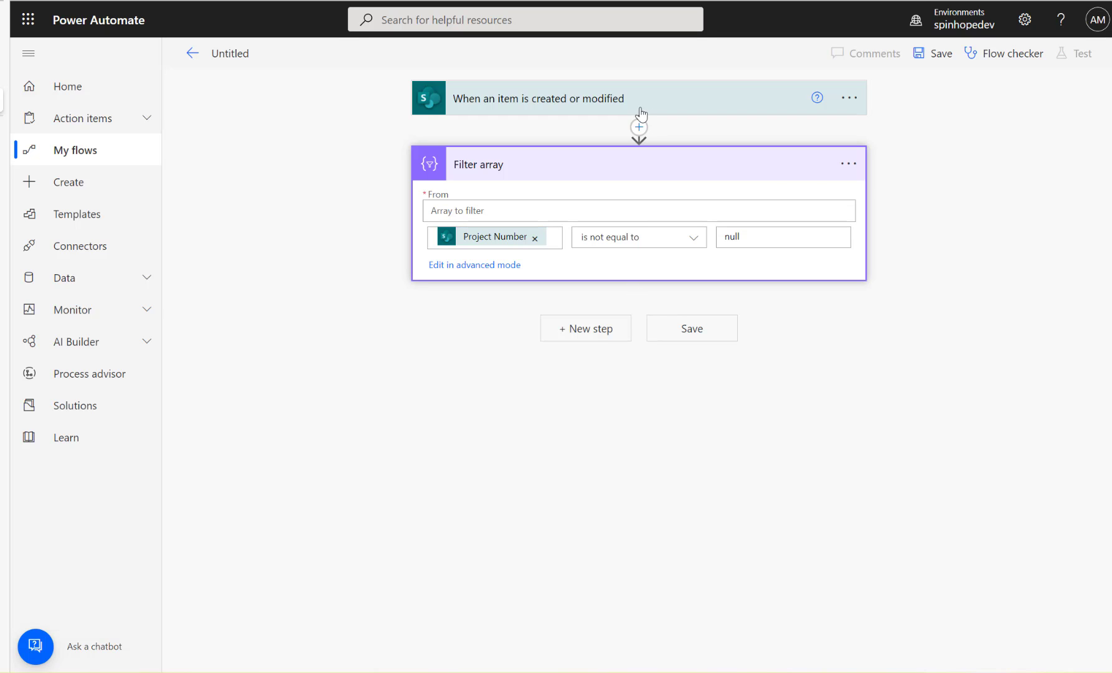
left_click(851, 168)
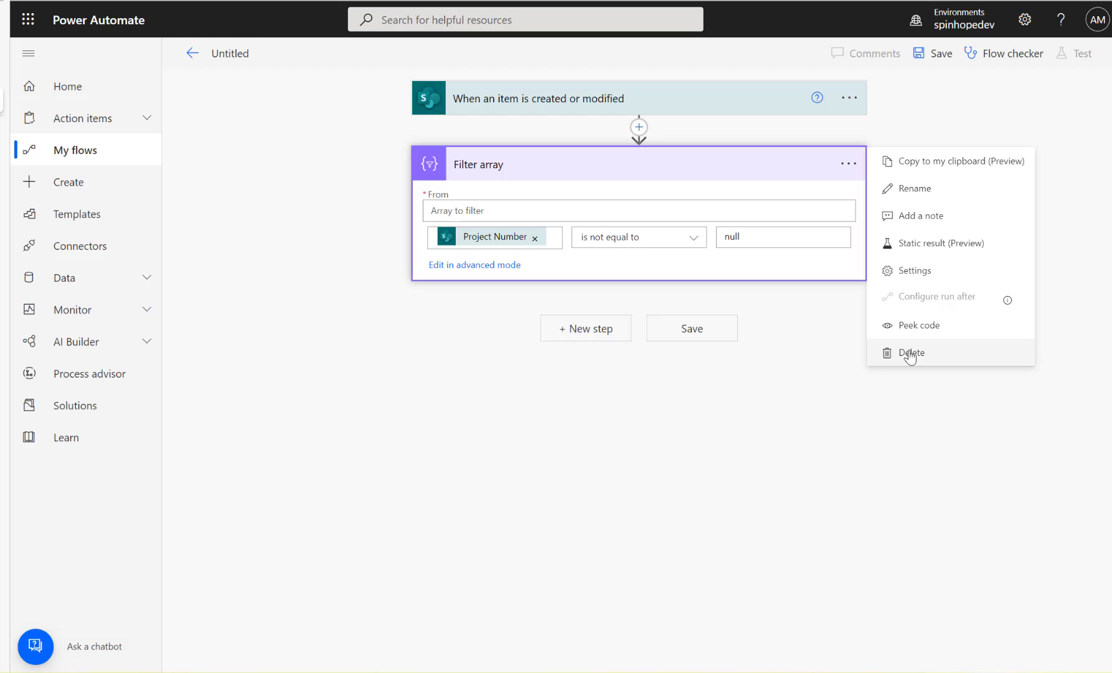
left_click(919, 325)
left_click_drag(565, 243, 822, 242)
key("ctrl+c")
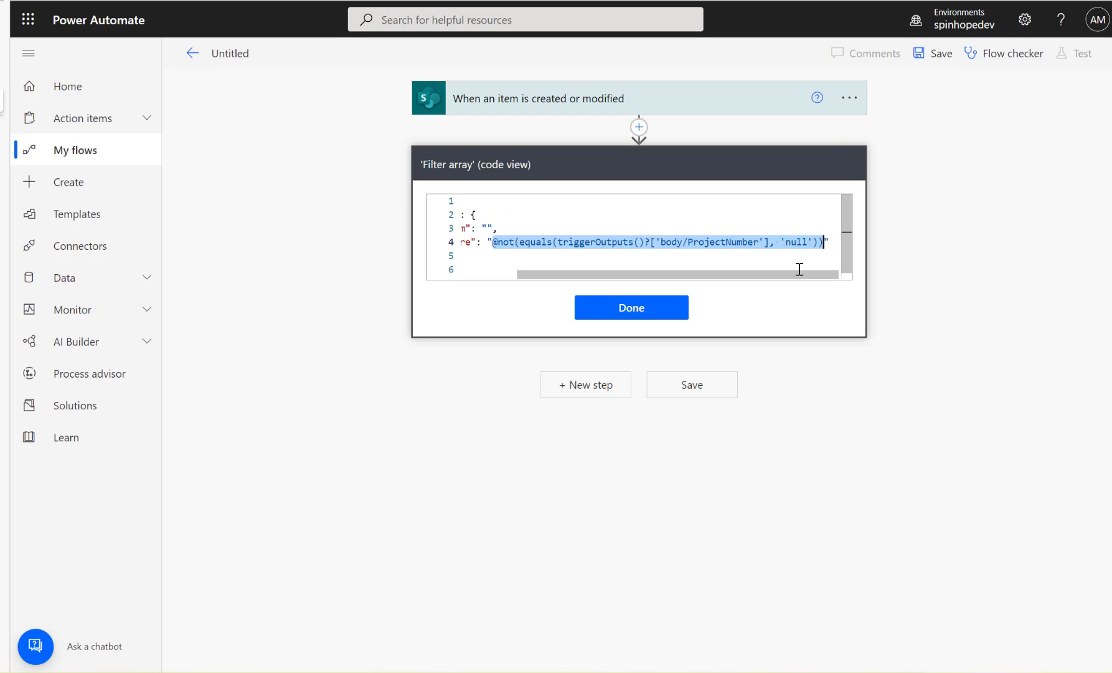
left_click(659, 308)
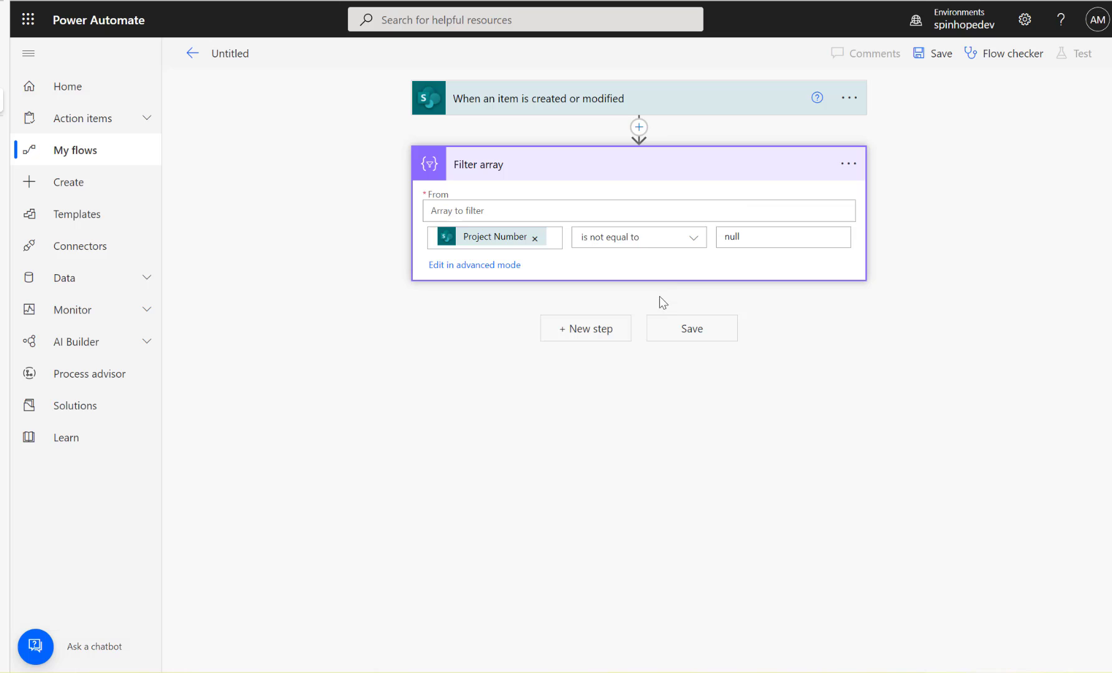
Step: Delete the temporary Filter array step
left_click(848, 164)
left_click(928, 352)
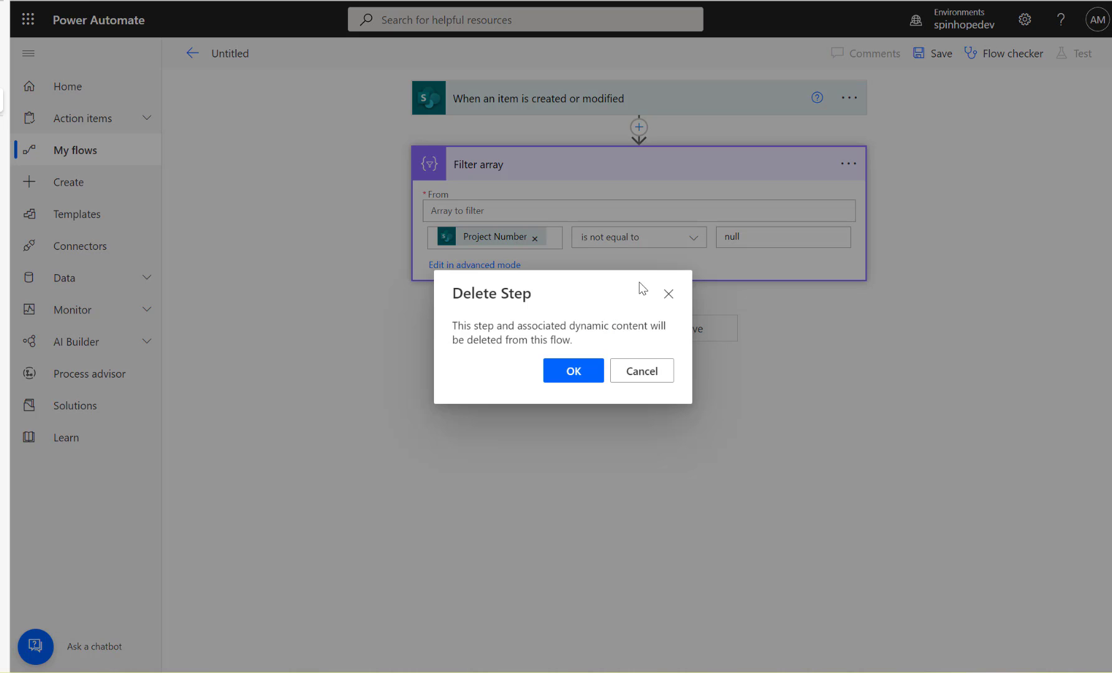
left_click(588, 371)
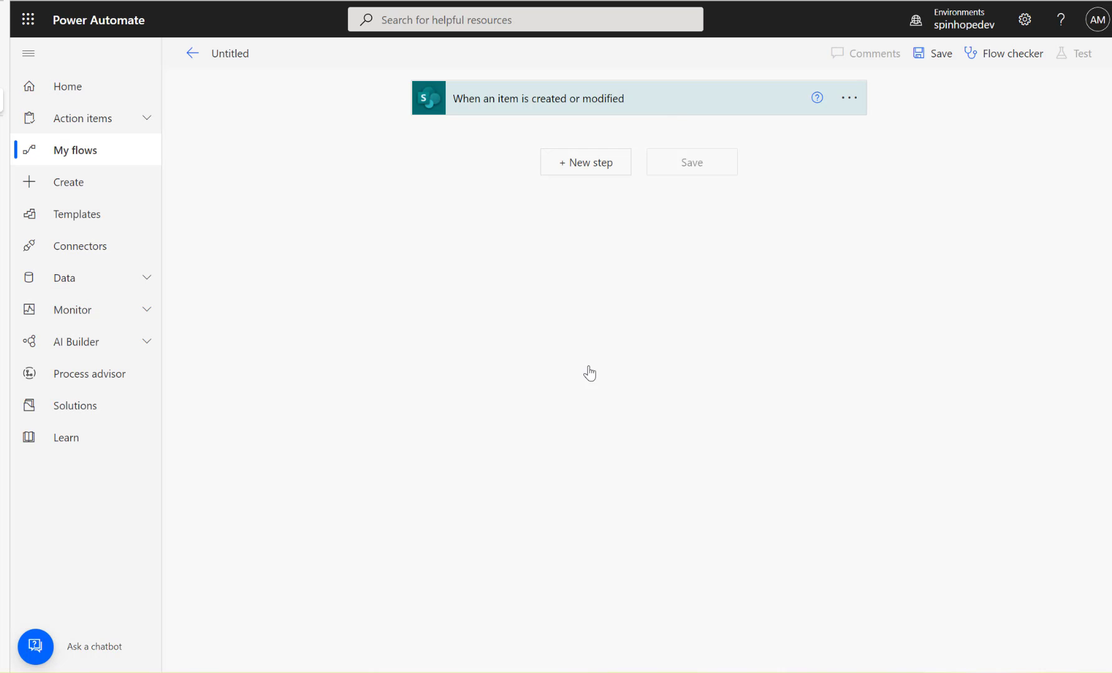
Step: Paste the copied Project Number not-equal-null expression as a new trigger condition
left_click(675, 104)
left_click(848, 97)
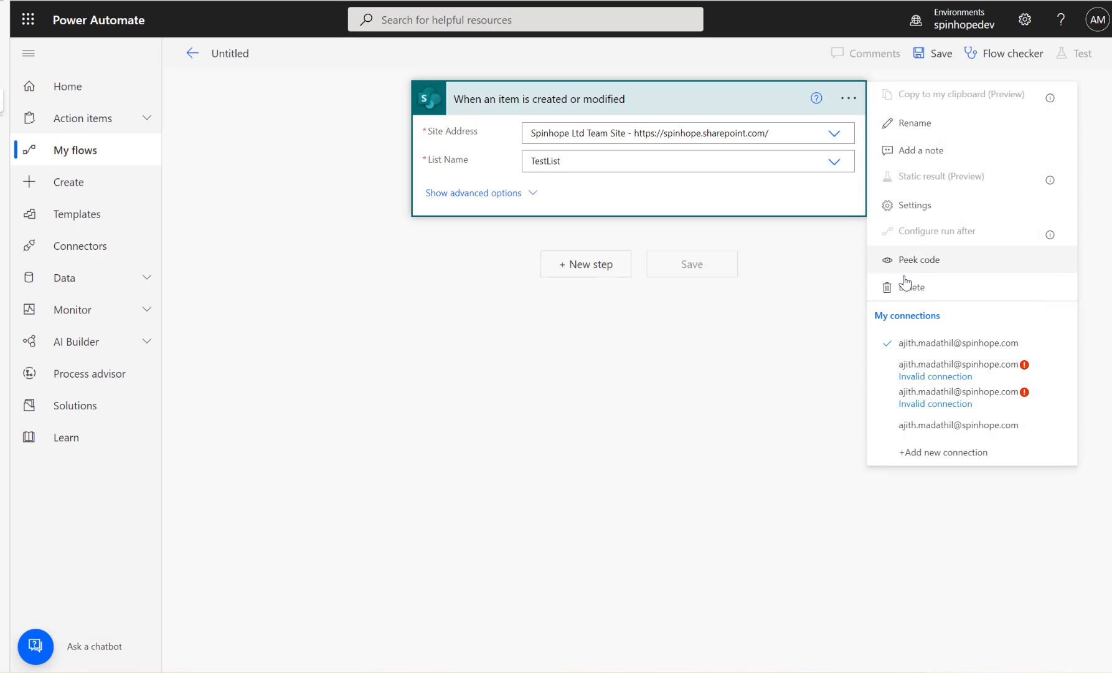
left_click(913, 211)
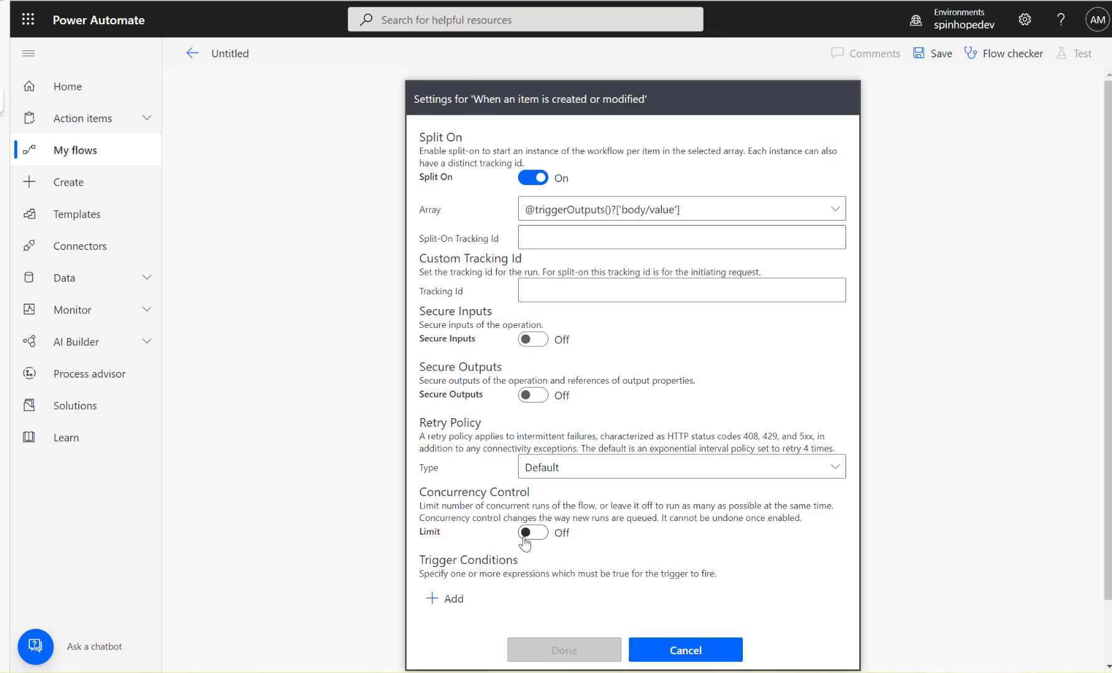
left_click(446, 598)
key("ctrl+v")
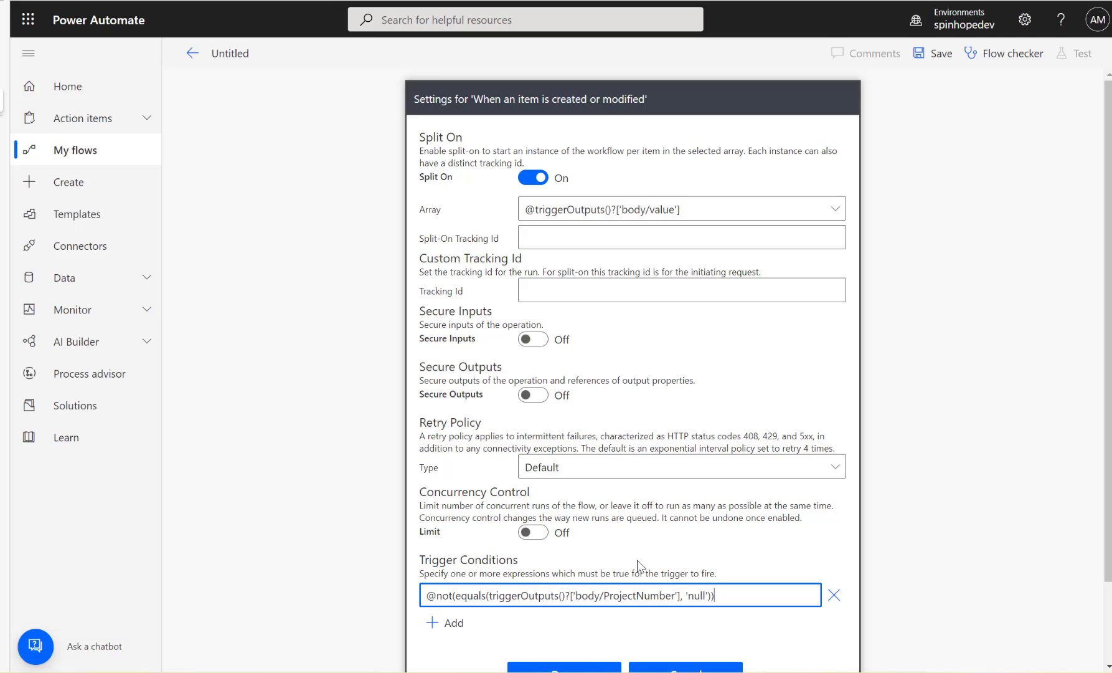
Step: Strip the quotes around null and confirm the trigger condition with Done
left_click(707, 596)
key("Delete")
key("Left")
key("Left")
key("Left")
key("Left")
key("BackSpace")
scroll(313, 537, "down", 2)
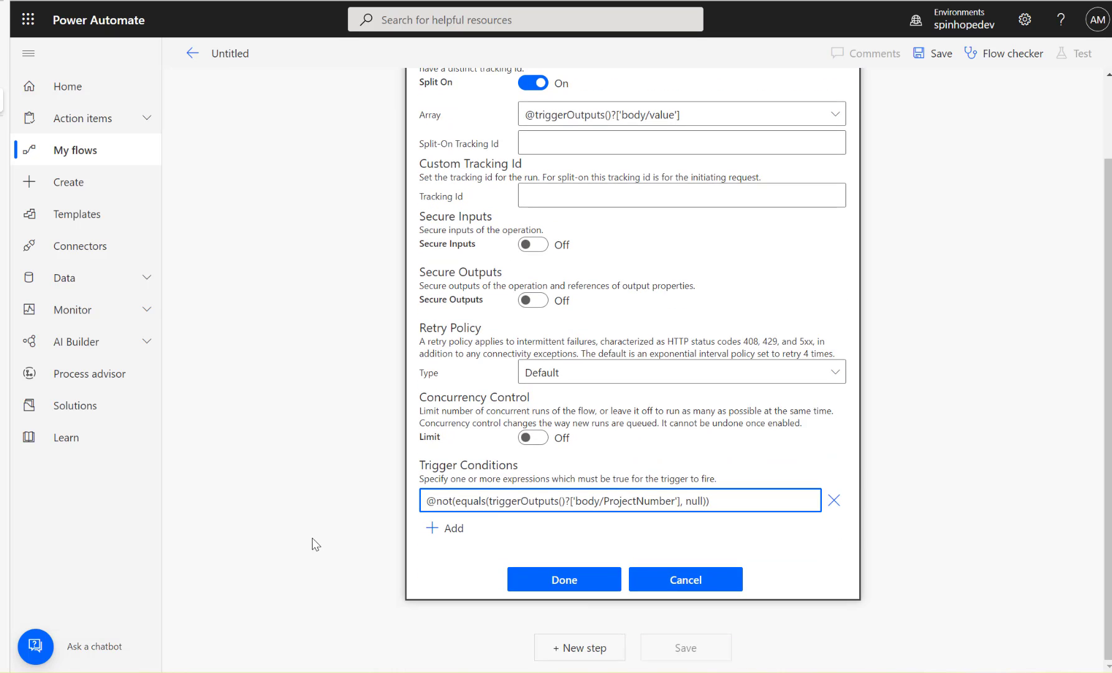
left_click(549, 581)
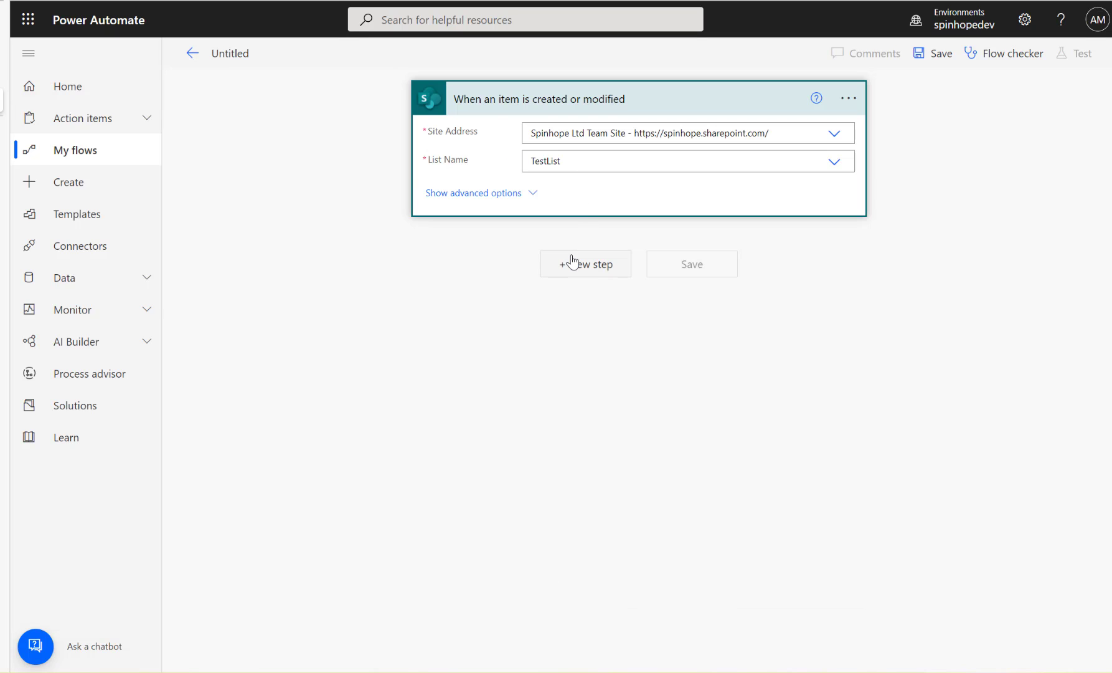
Step: Add a Compose step with inputs Title - Project Number
left_click(573, 262)
type("compose")
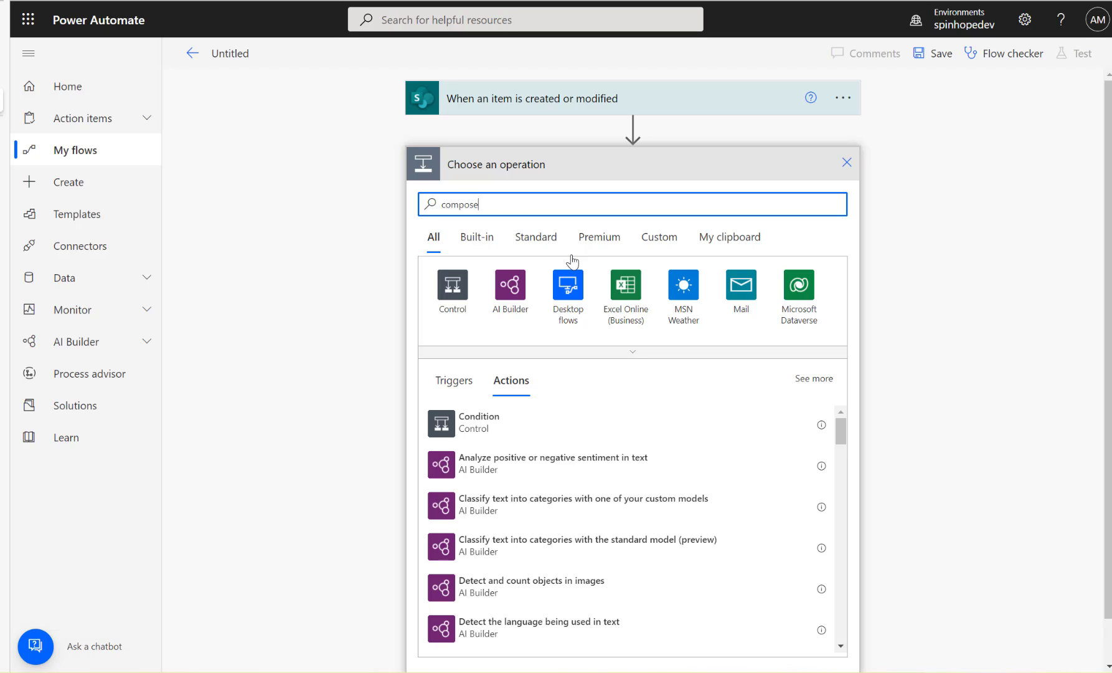
left_click(498, 424)
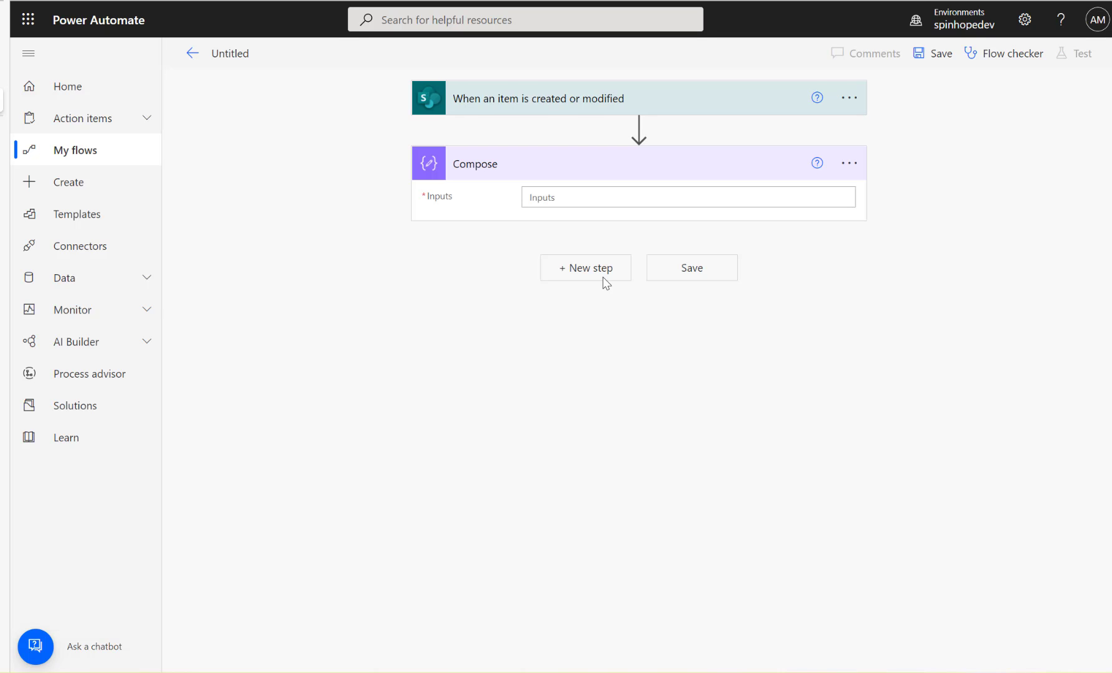
left_click(599, 190)
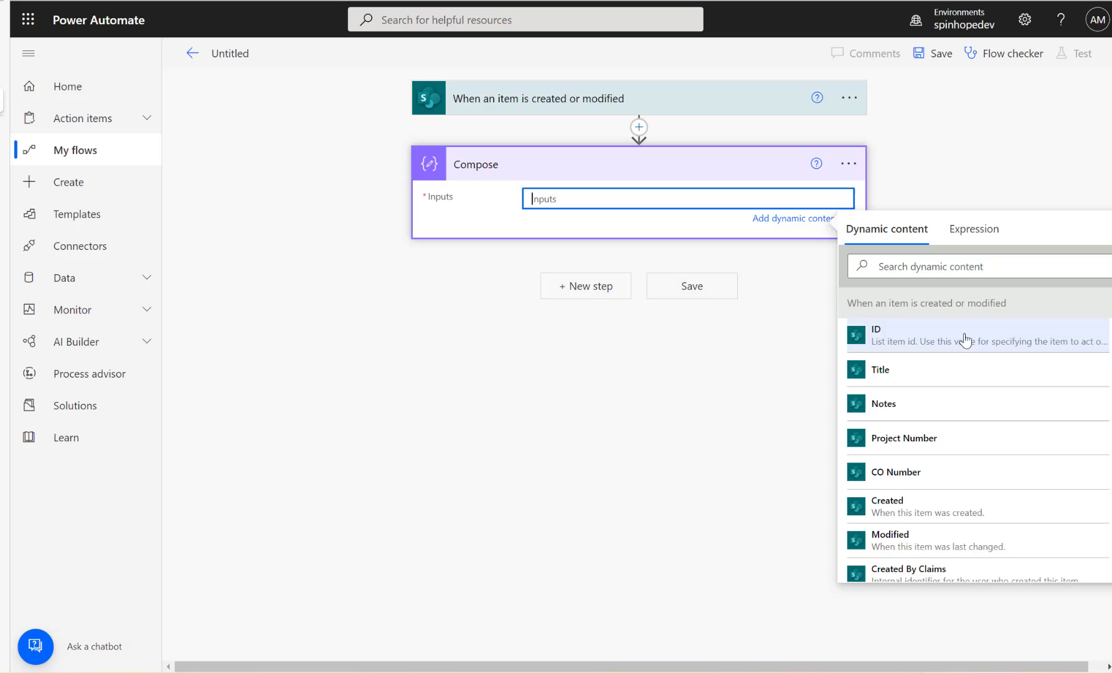
left_click(894, 370)
type("-")
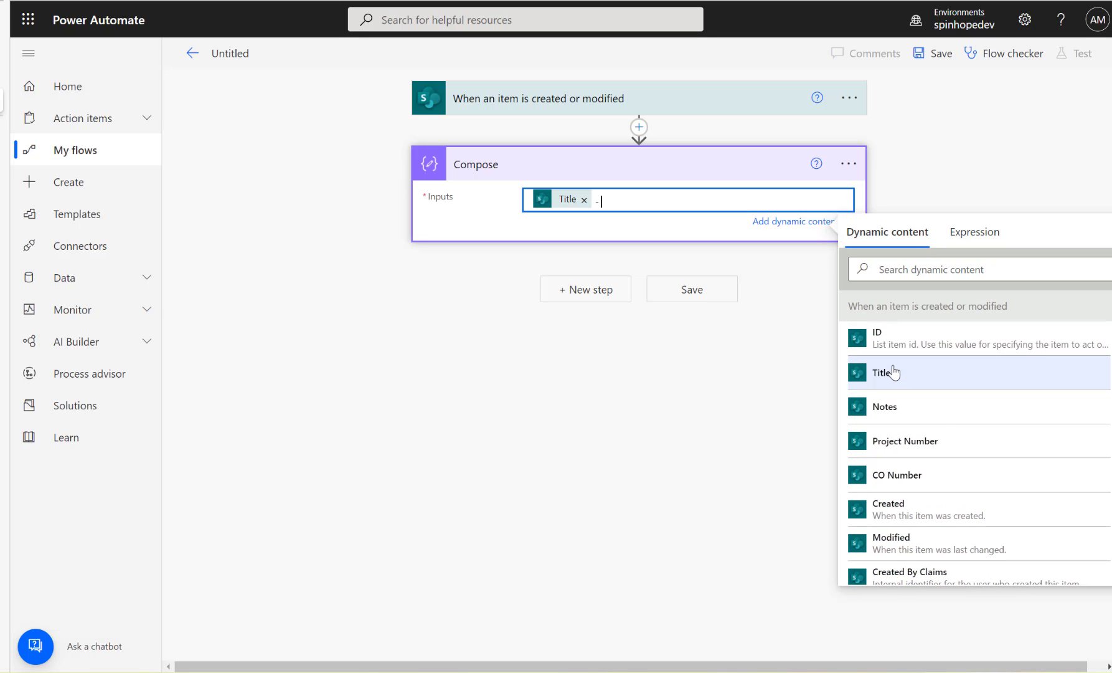
left_click(924, 447)
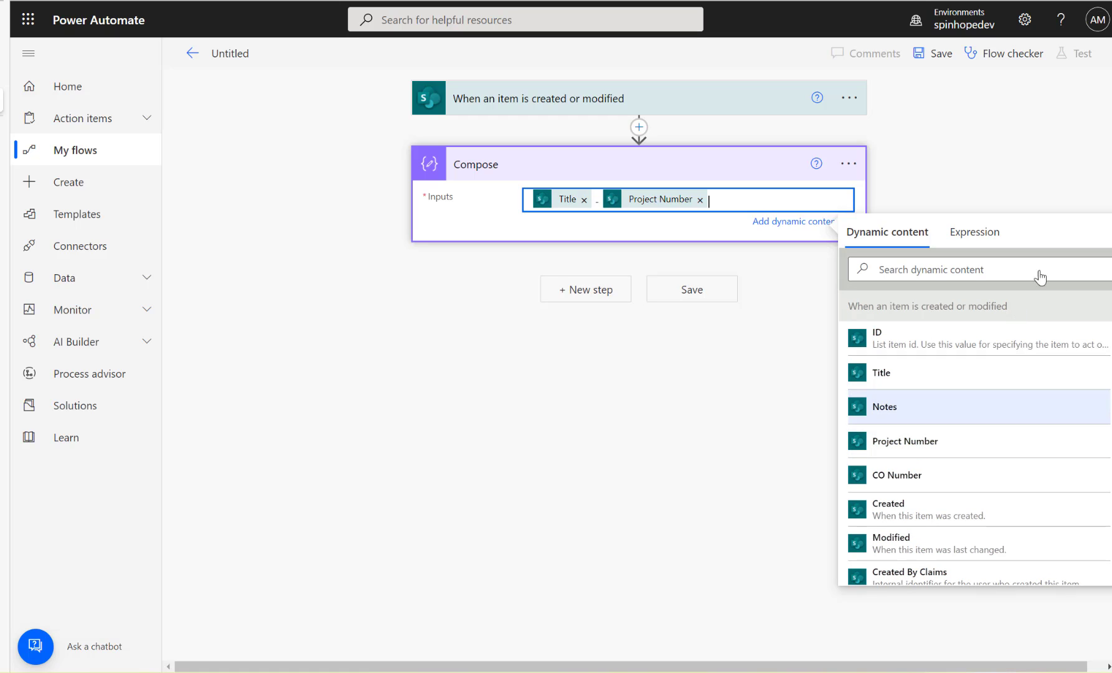
Step: Name the flow 'Demo Item Modified' and save it
left_click(248, 54)
type("Demo I")
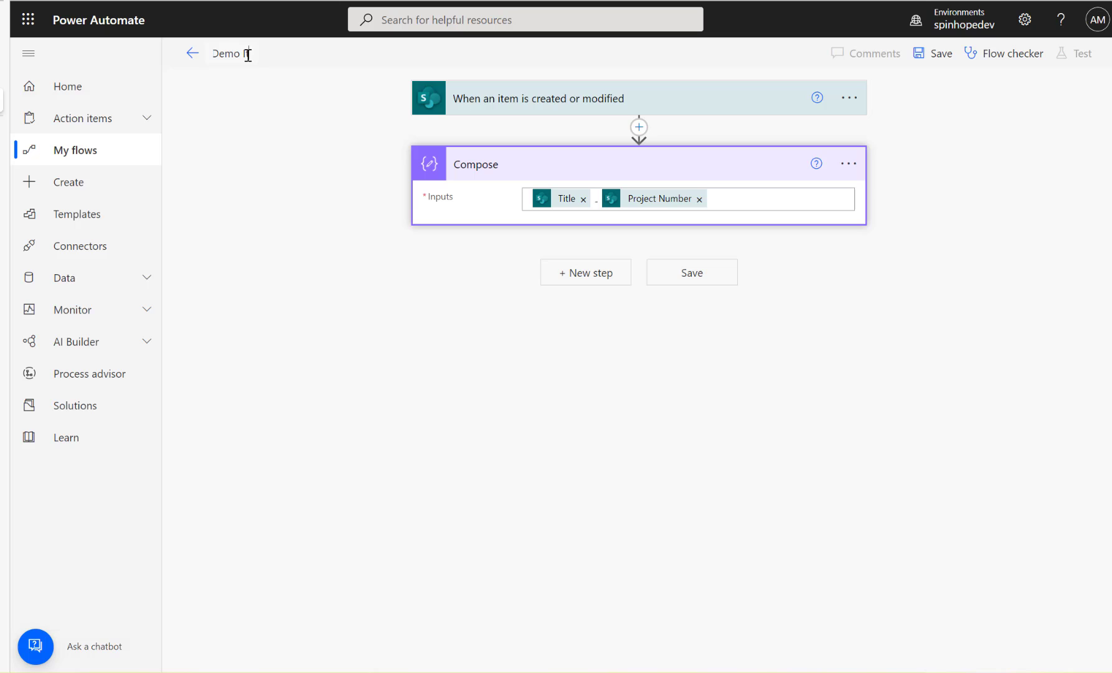
type("tem Modified")
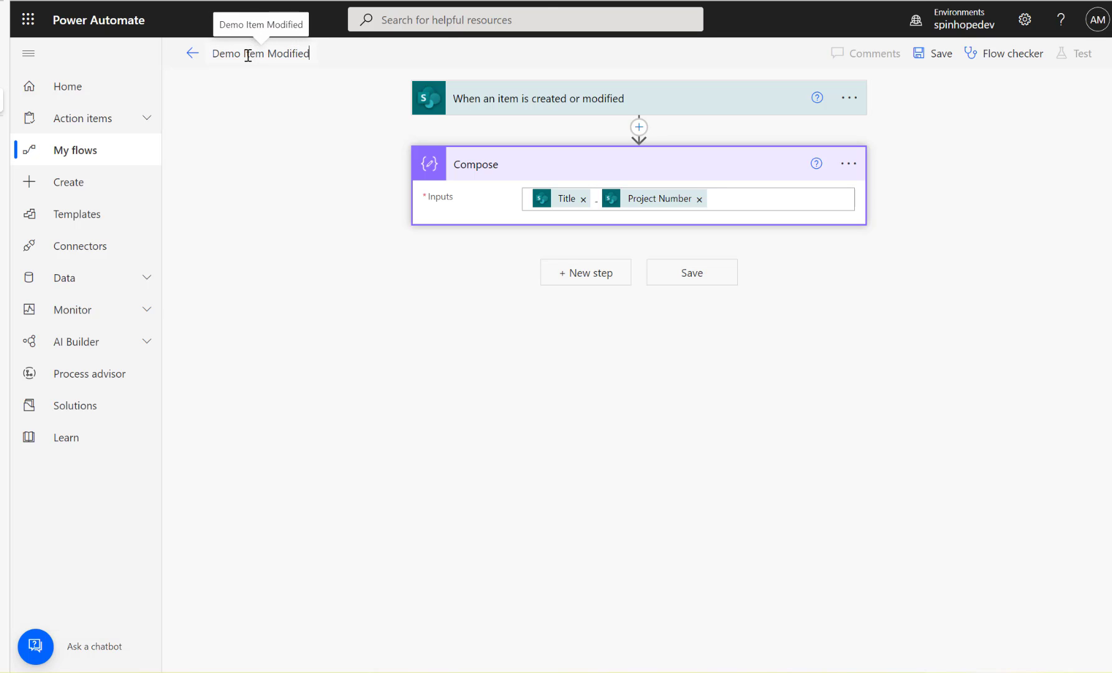
left_click(941, 55)
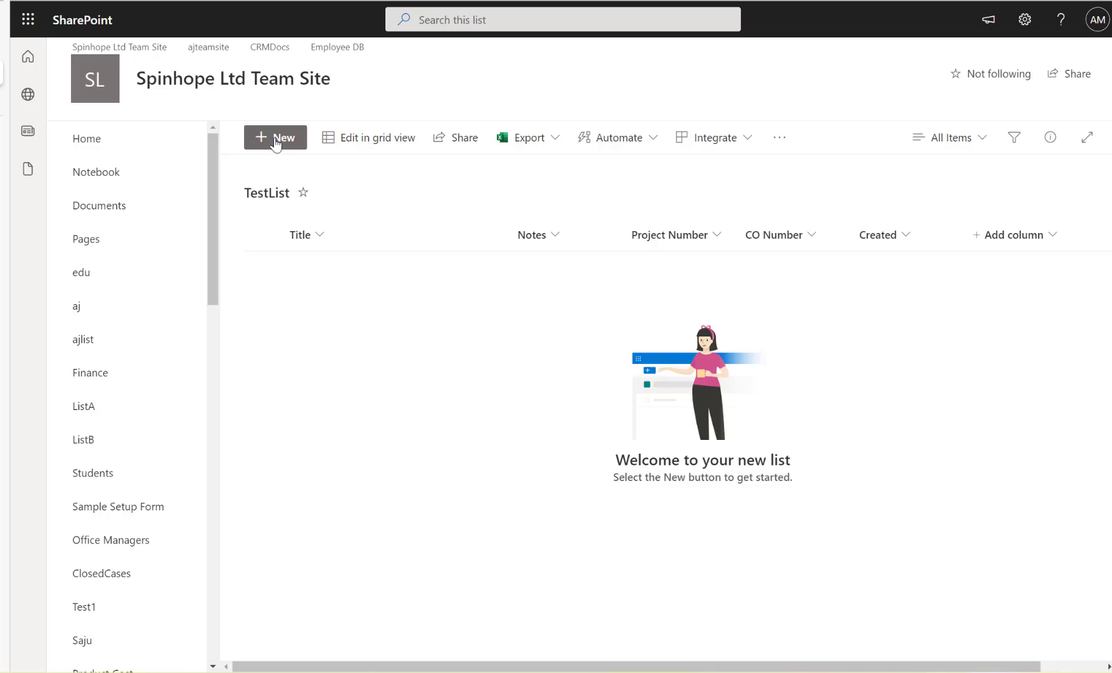
Step: Create TestList item Test1 with CO Number 100, leaving Project Number blank
left_click(276, 140)
type("Test1")
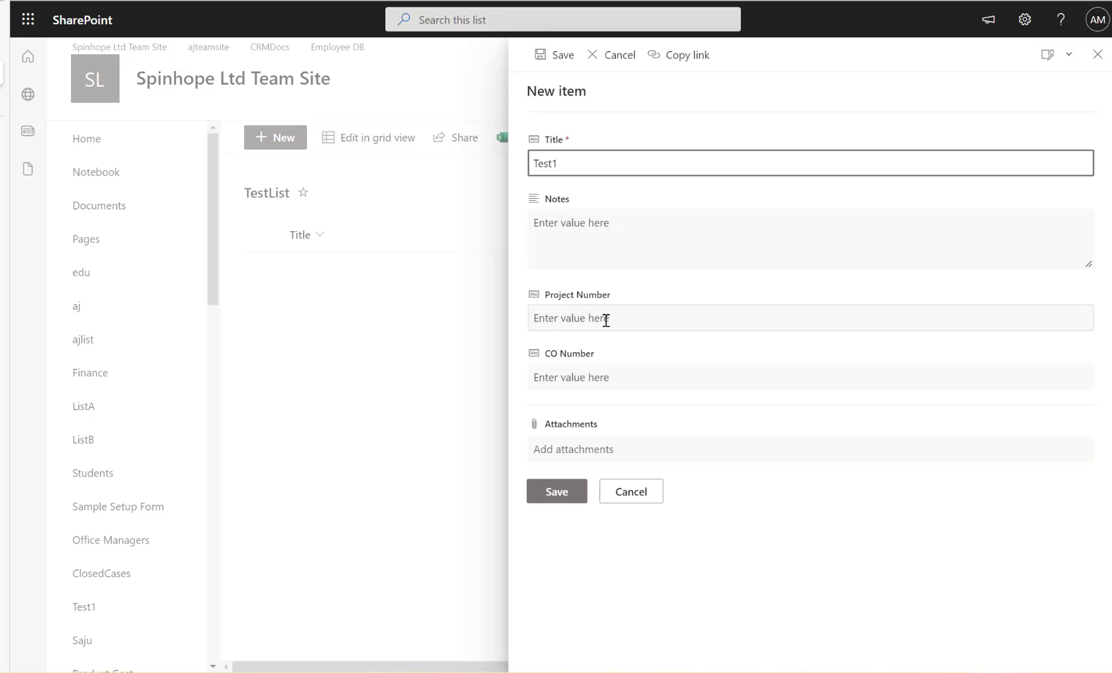
left_click(592, 379)
type("100")
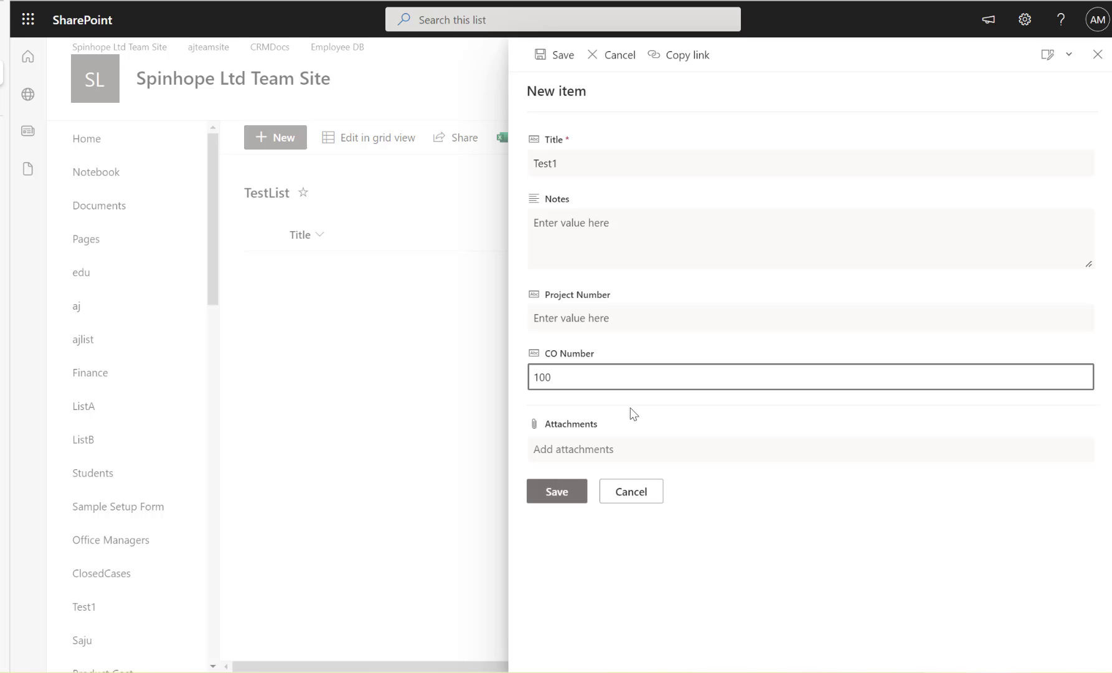
left_click(572, 500)
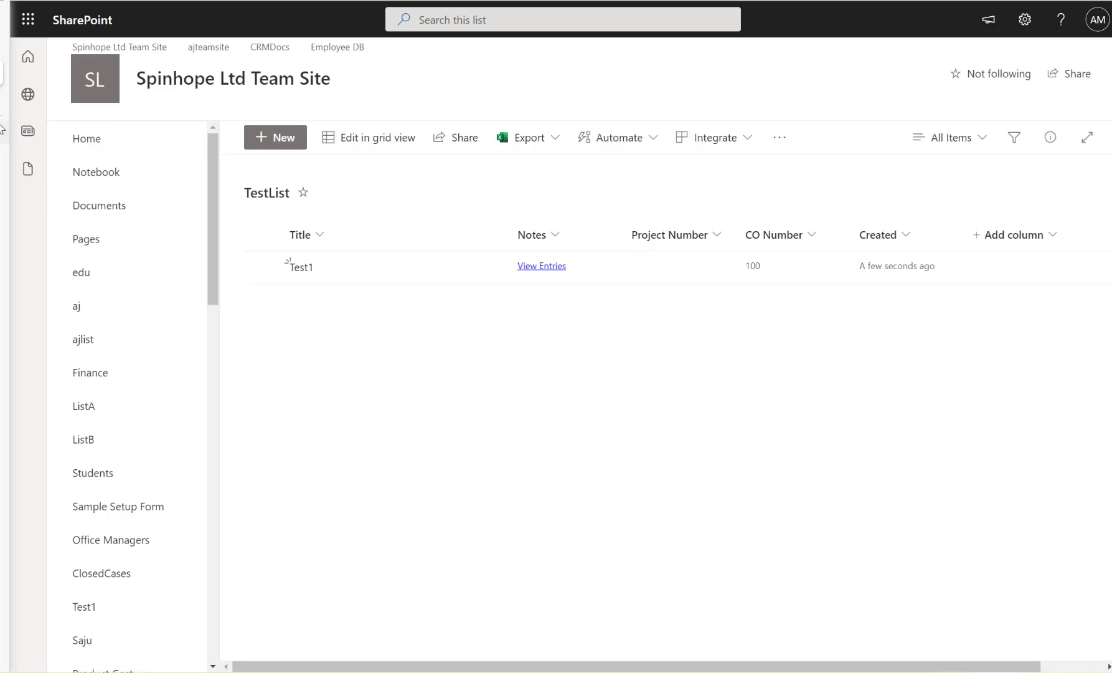
Step: Go to the Demo Item Modified details page and refresh its still-empty run history
mouse_move(5, 130)
left_click(38, 103)
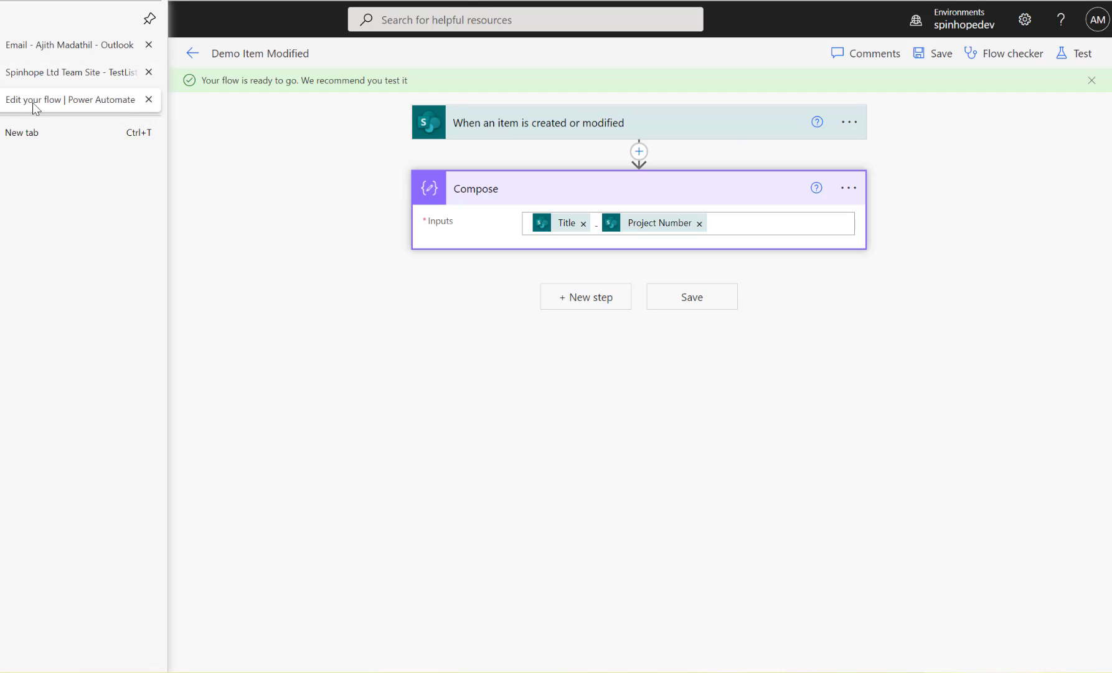
left_click(193, 54)
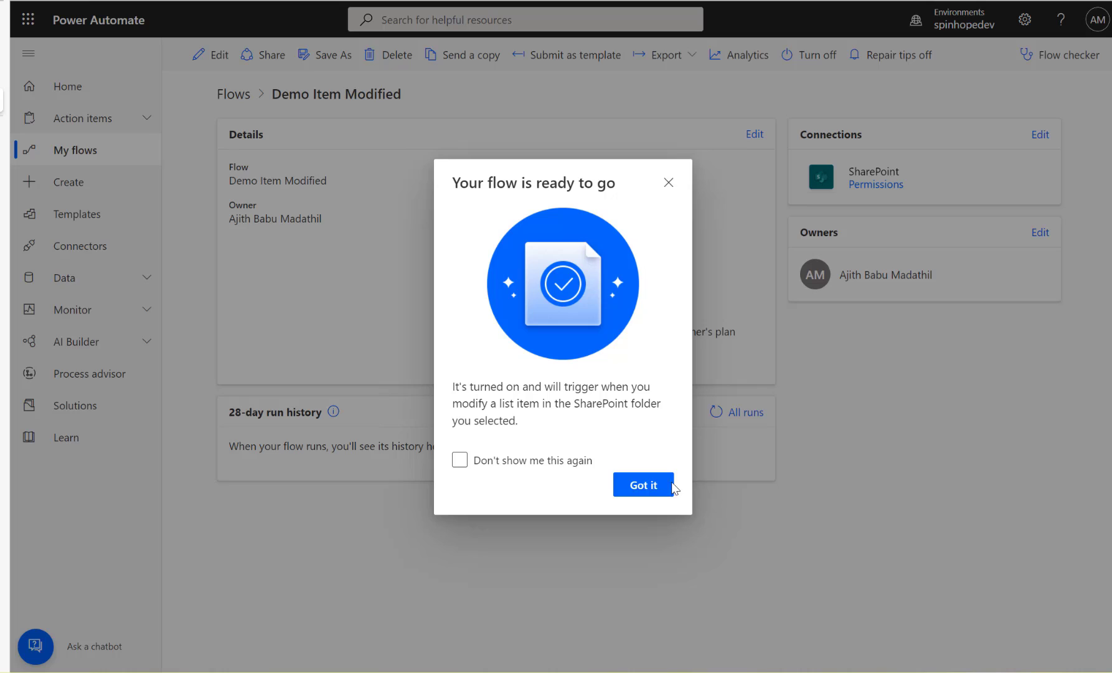
left_click(659, 485)
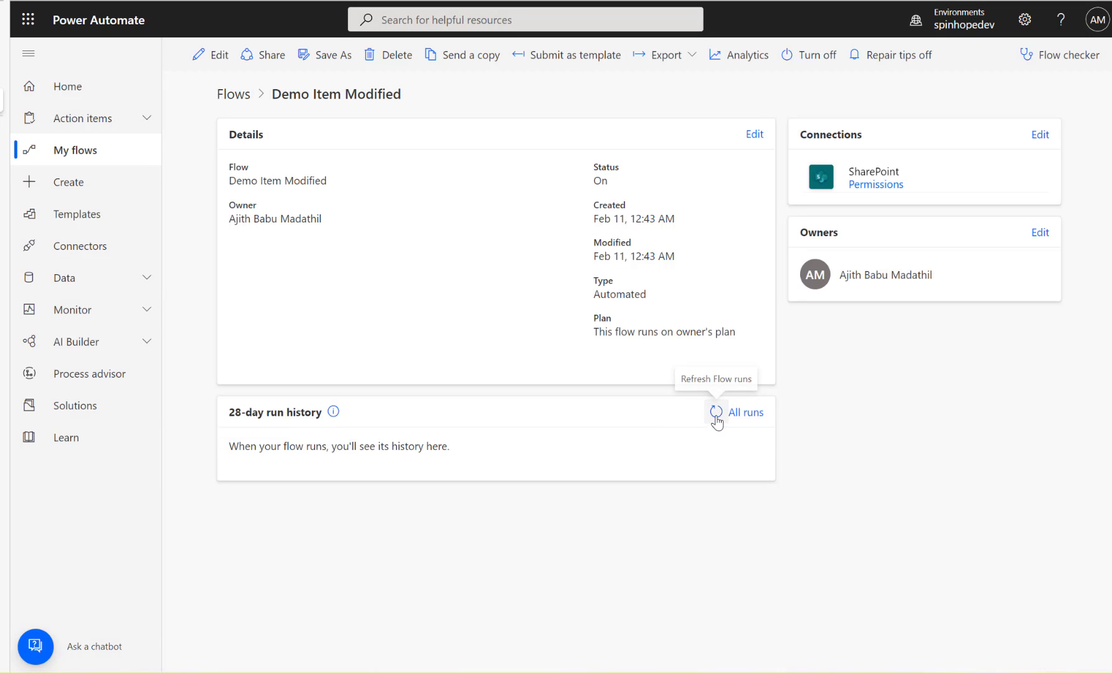
left_click(715, 414)
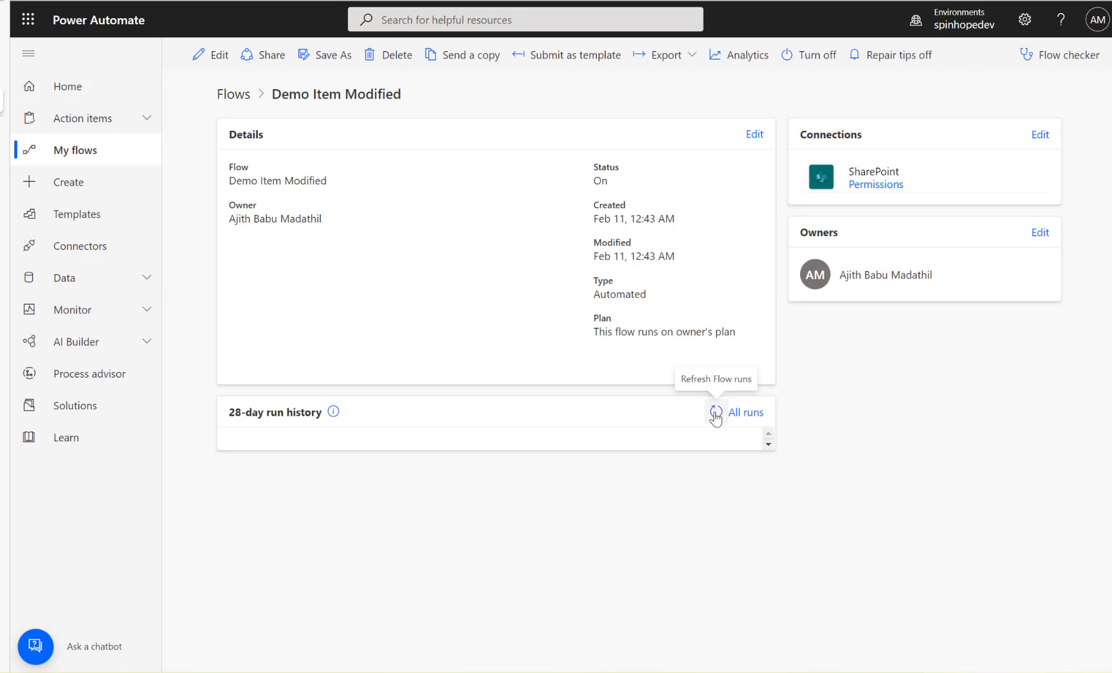
left_click(717, 416)
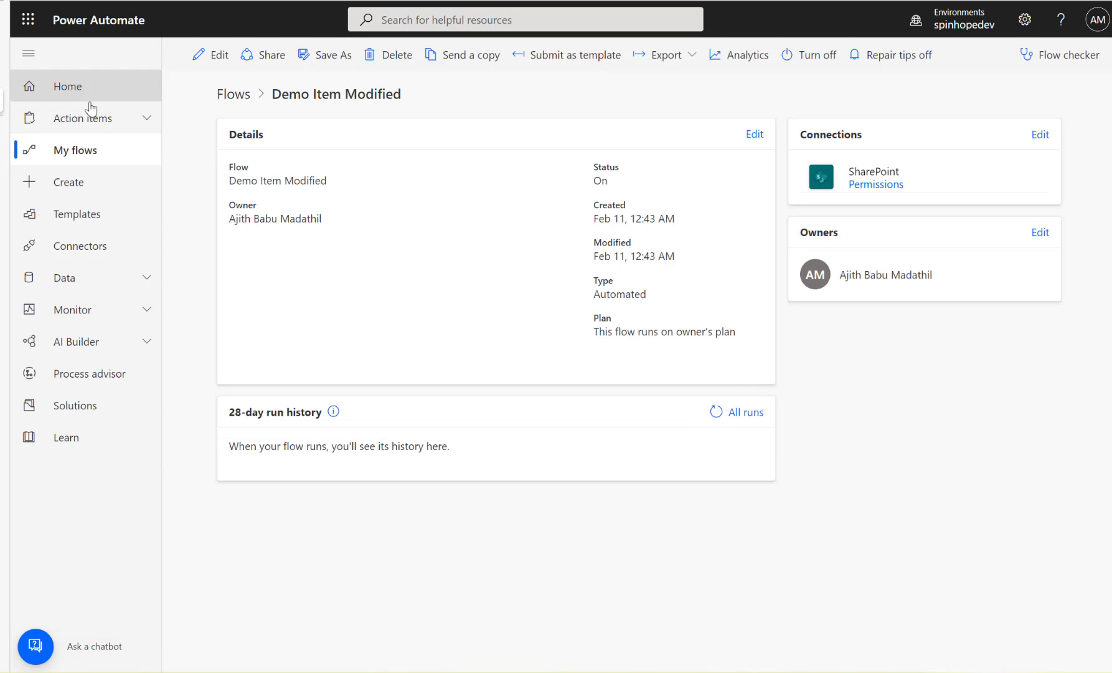
left_click(717, 414)
Step: Edit the Test1 item to set Project Number to Prj100 and save
mouse_move(6, 78)
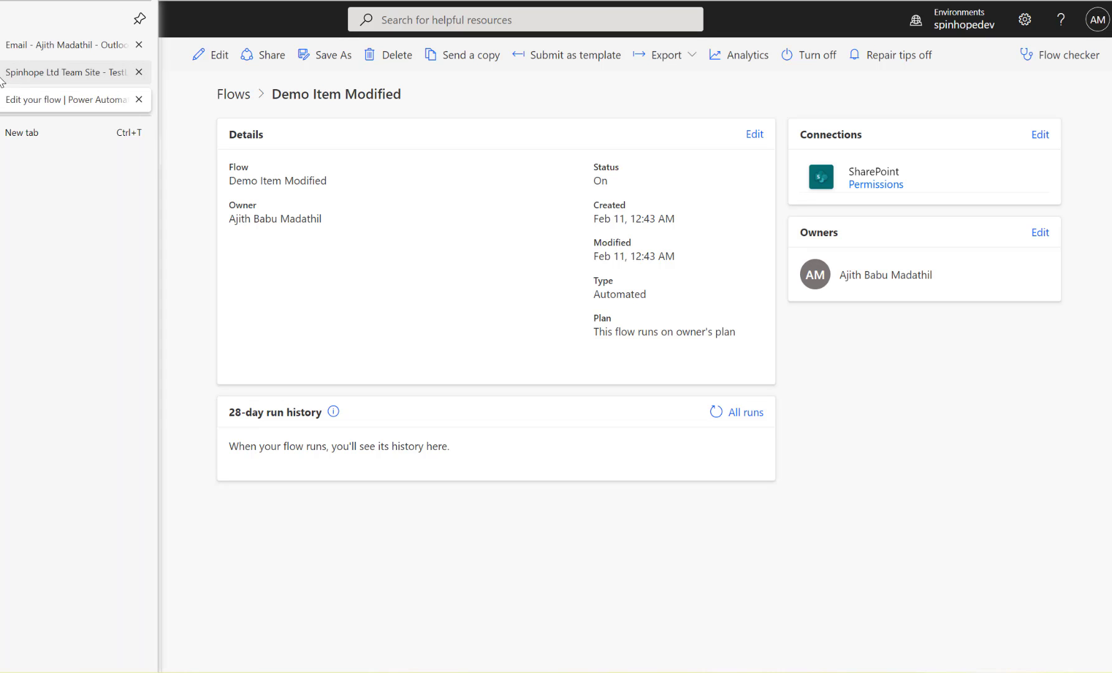
left_click(50, 76)
left_click(356, 266)
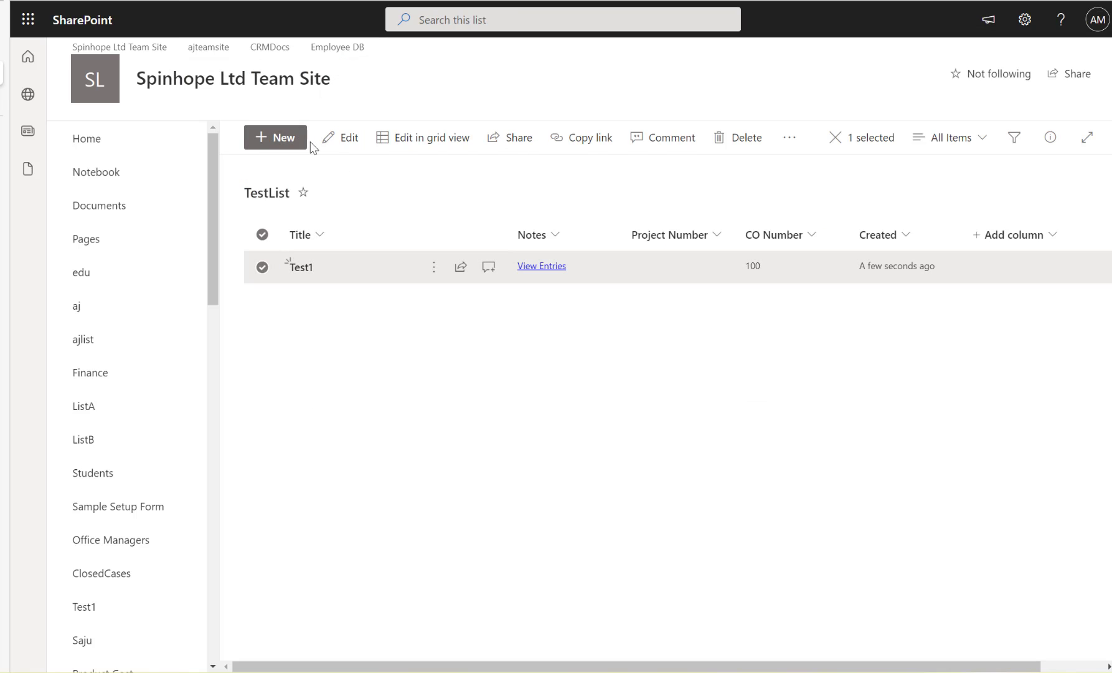
left_click(335, 143)
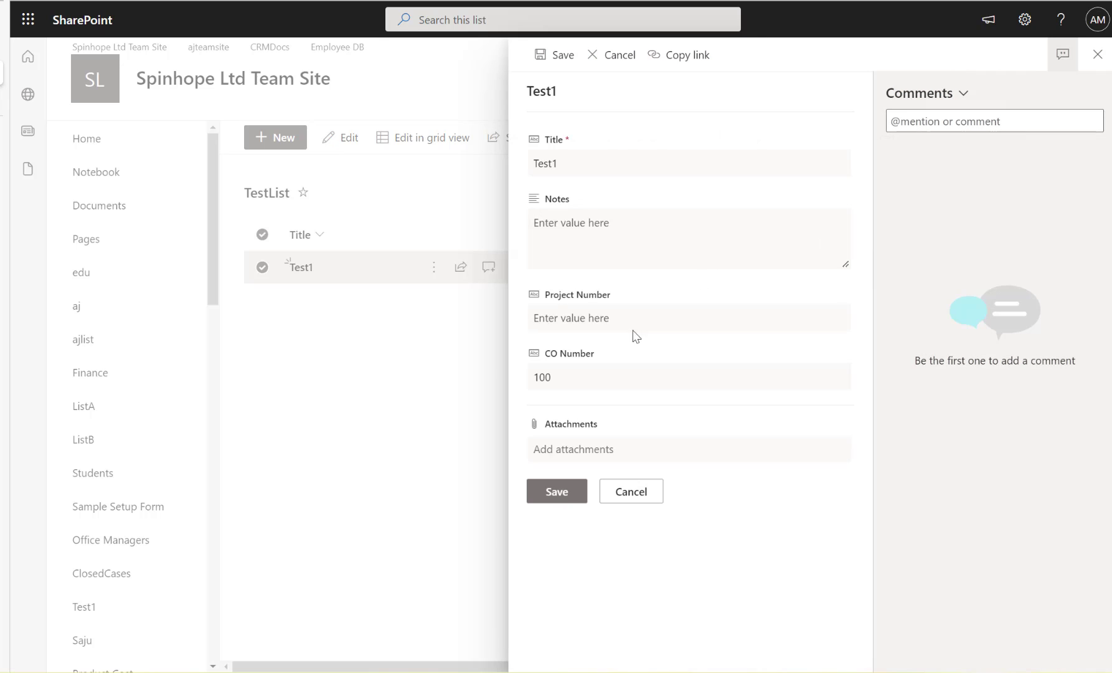
left_click(632, 317)
type("Prj100")
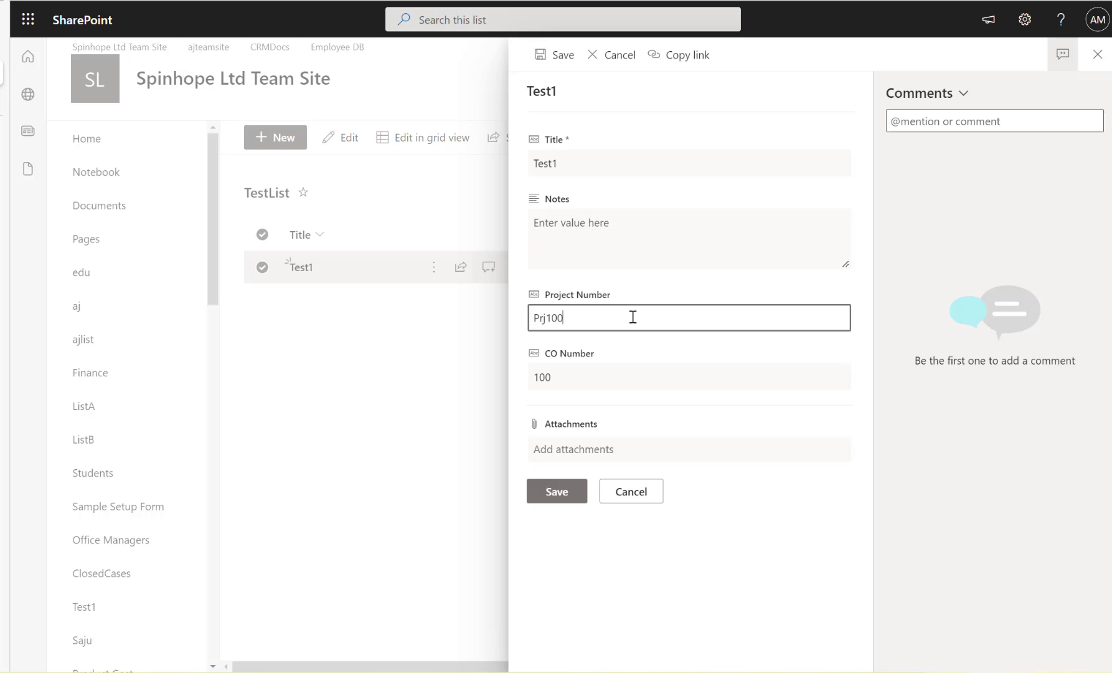
left_click(561, 494)
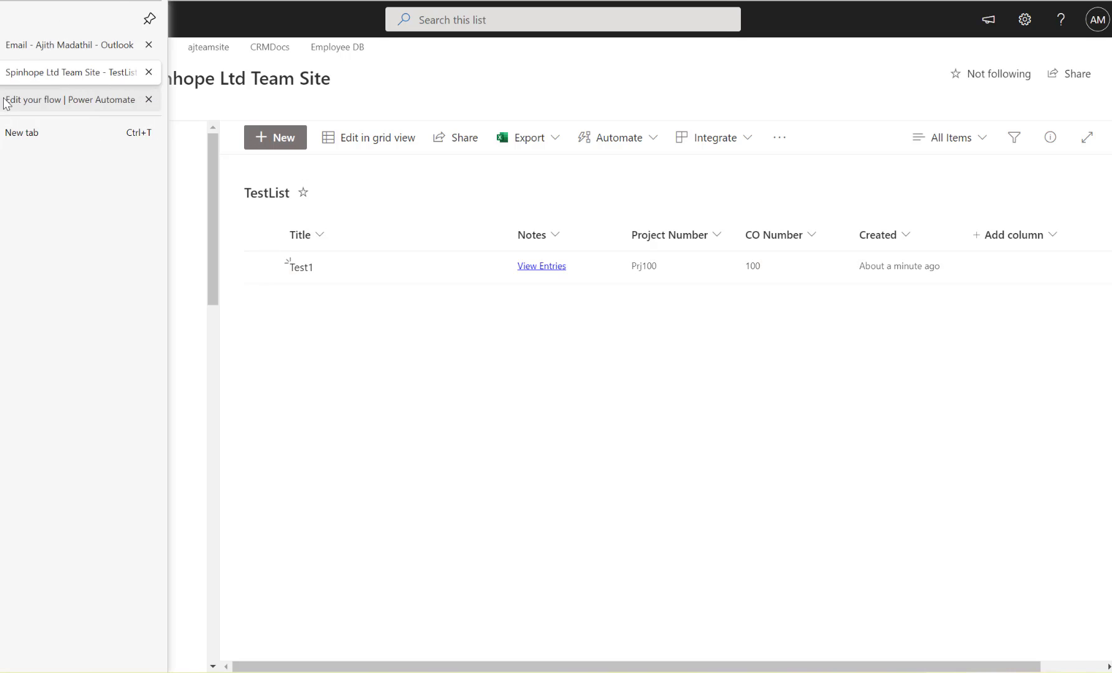
Step: Refresh the flow's run history until the new run appears
left_click(6, 102)
left_click(716, 412)
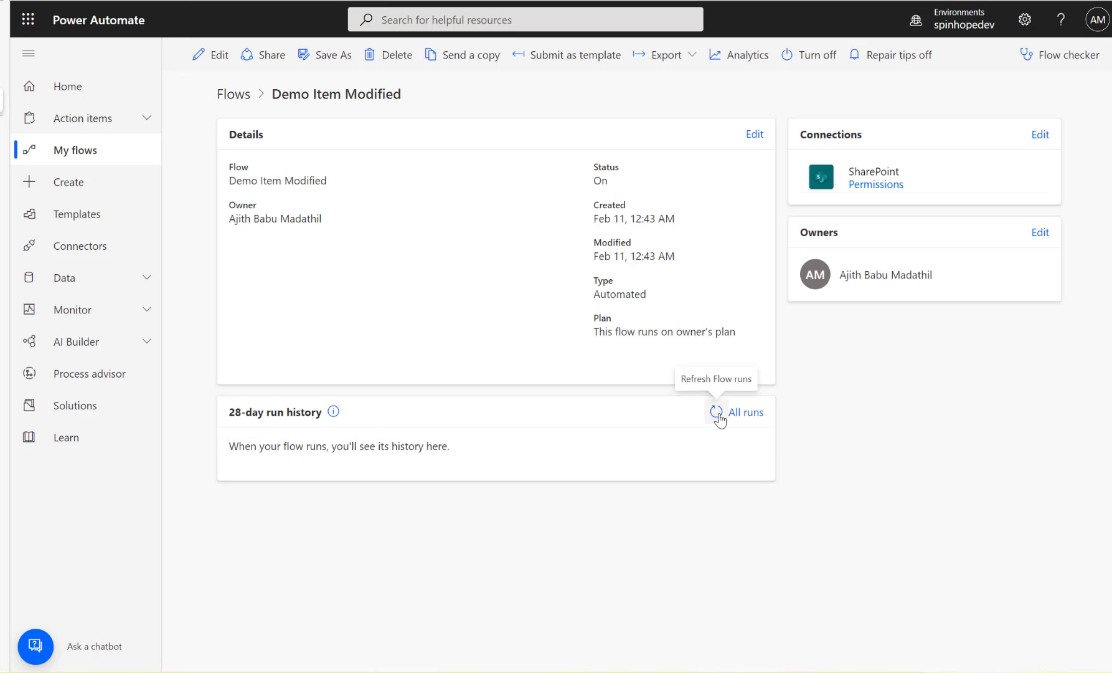
left_click(716, 413)
left_click(716, 412)
left_click(716, 412)
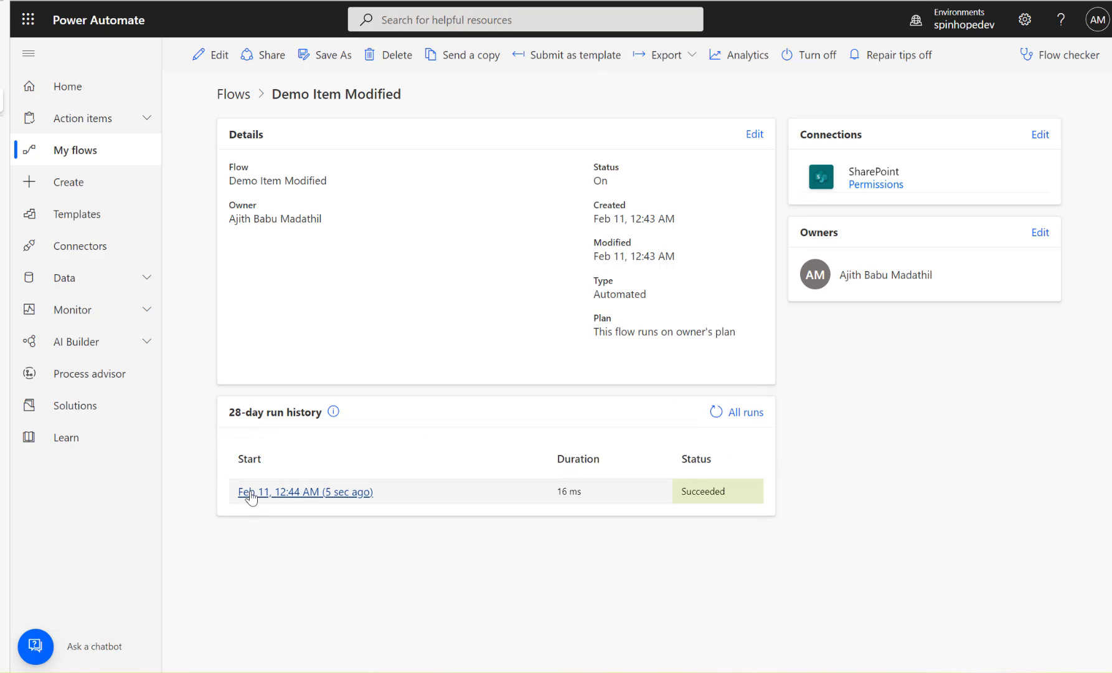
Step: Open the succeeded run and confirm Compose produced Test1 - Prj100
left_click(314, 492)
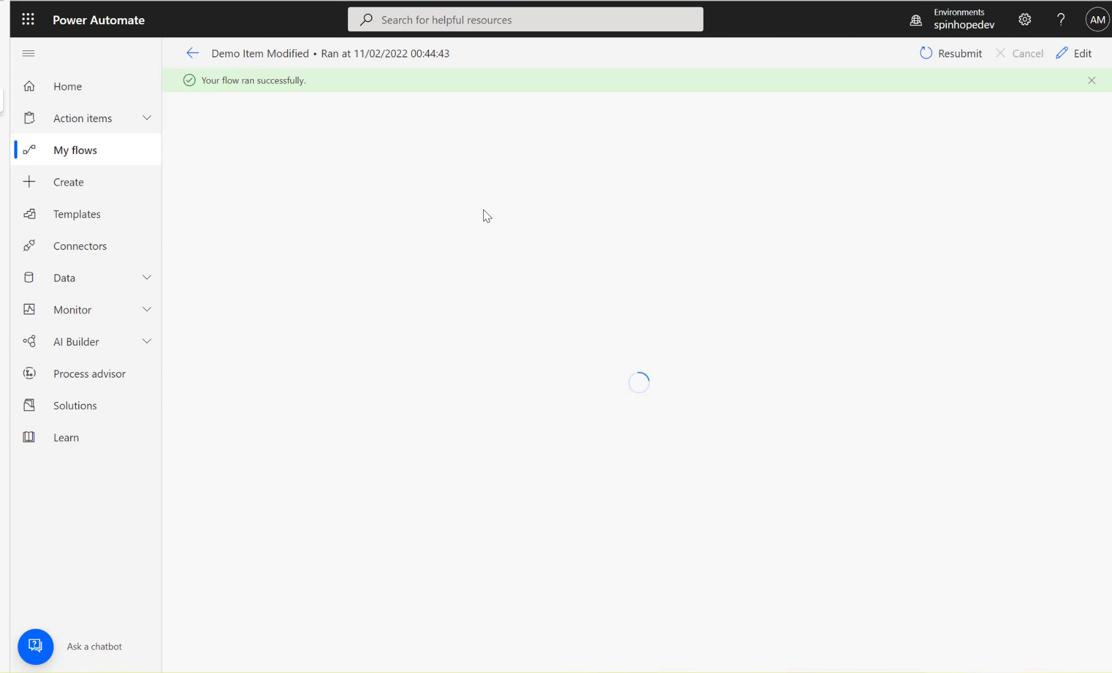
left_click(540, 214)
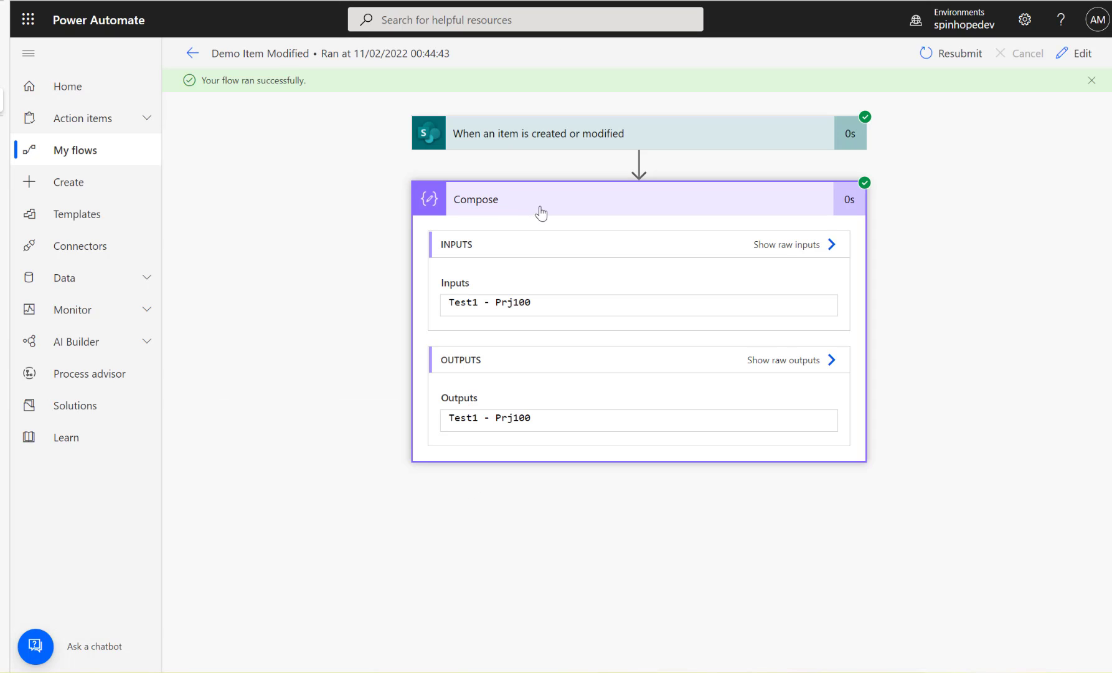
left_click_drag(546, 302, 438, 303)
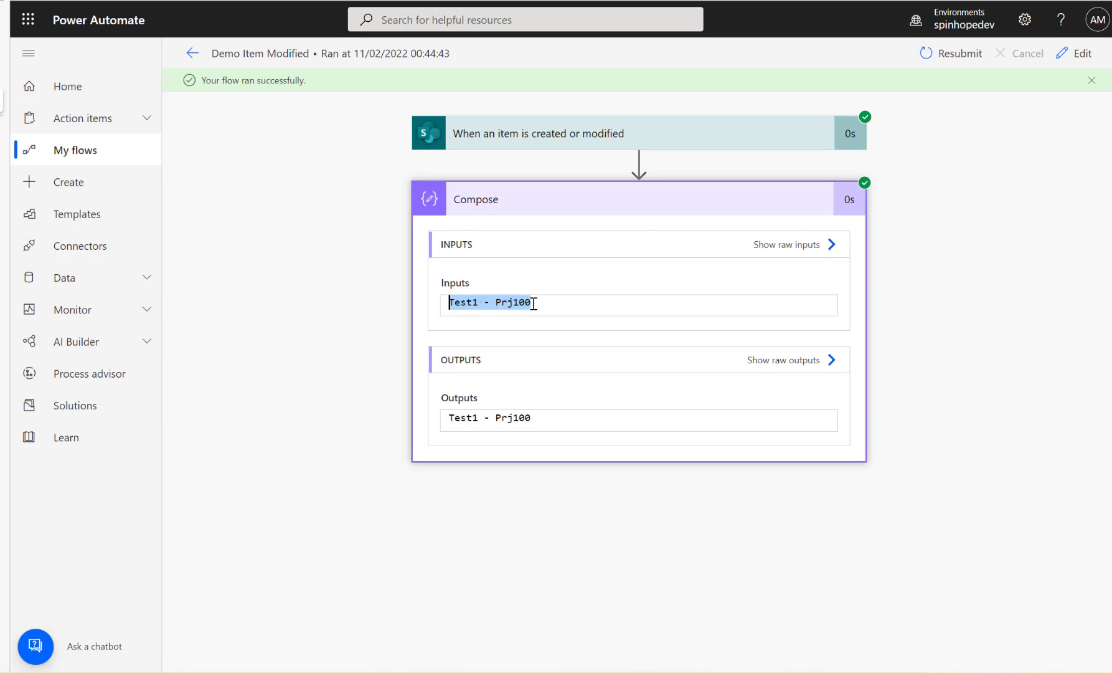
left_click(192, 52)
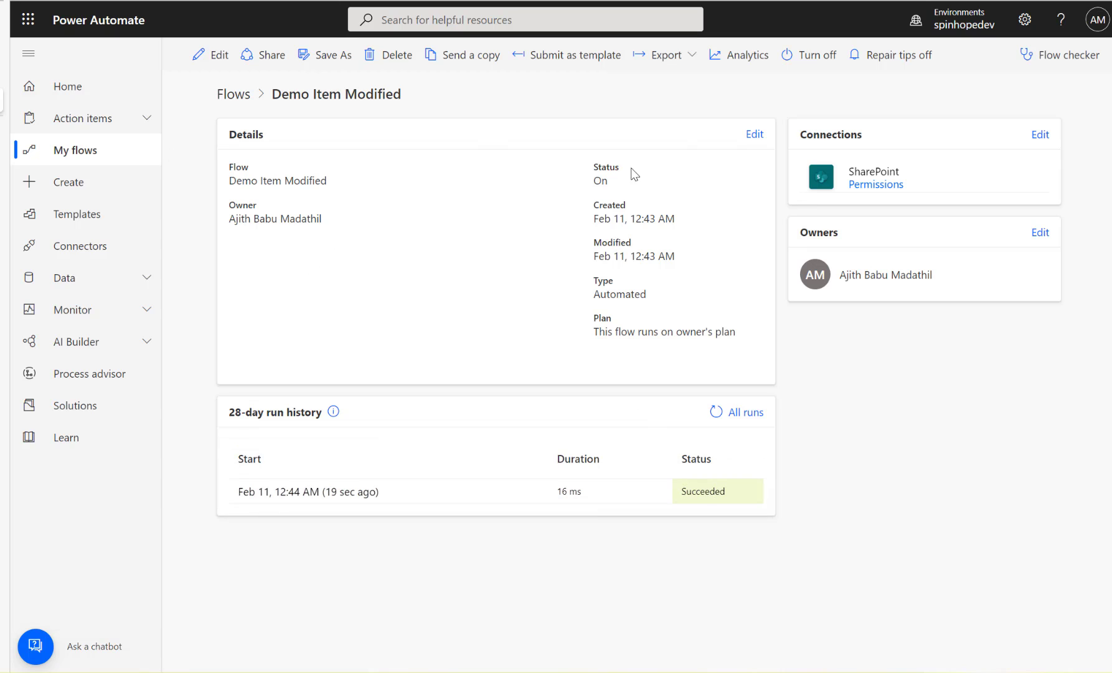
Step: Reopen the flow and review the ProjectNumber not-null trigger condition, closing Settings unchanged
left_click(217, 60)
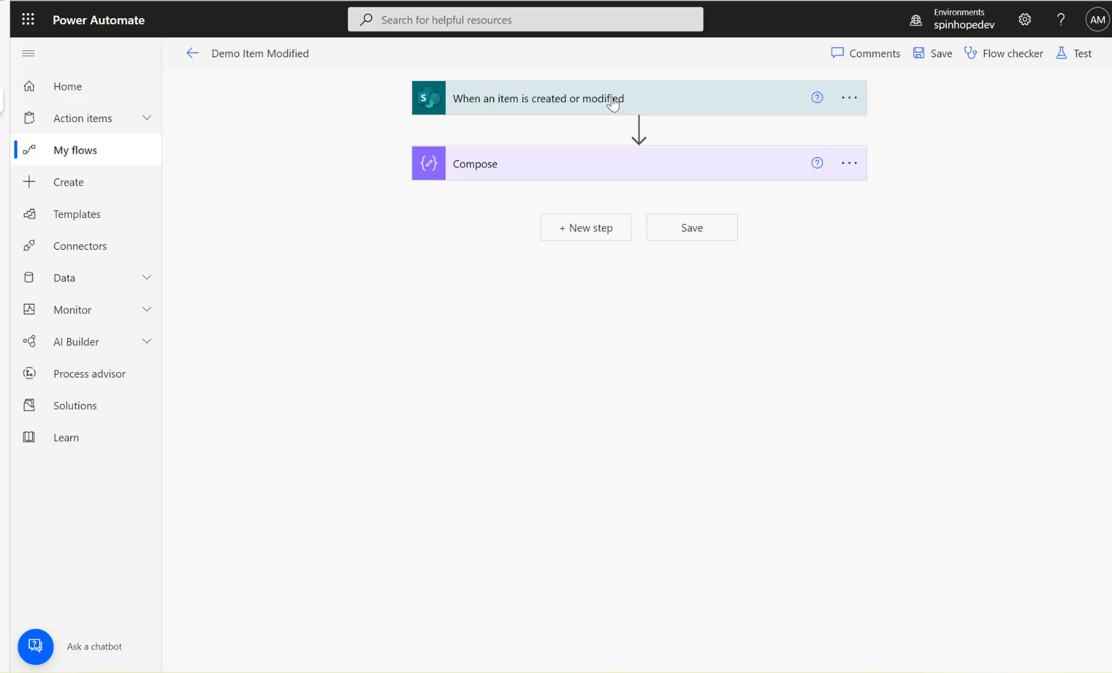
left_click(613, 102)
left_click(849, 98)
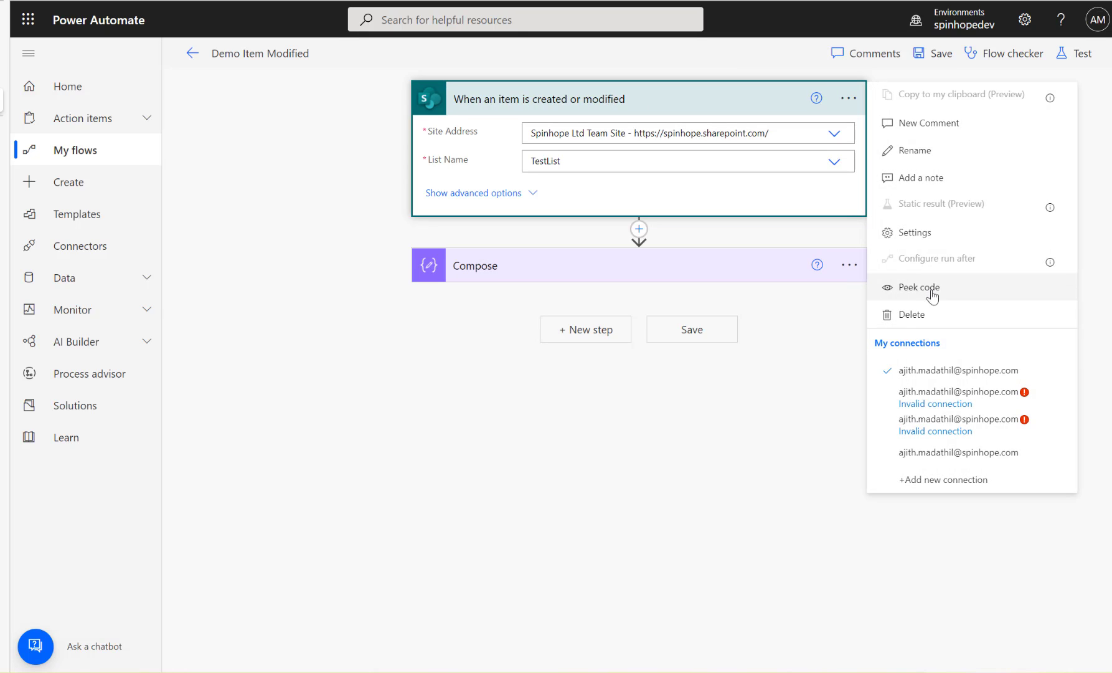
left_click(910, 234)
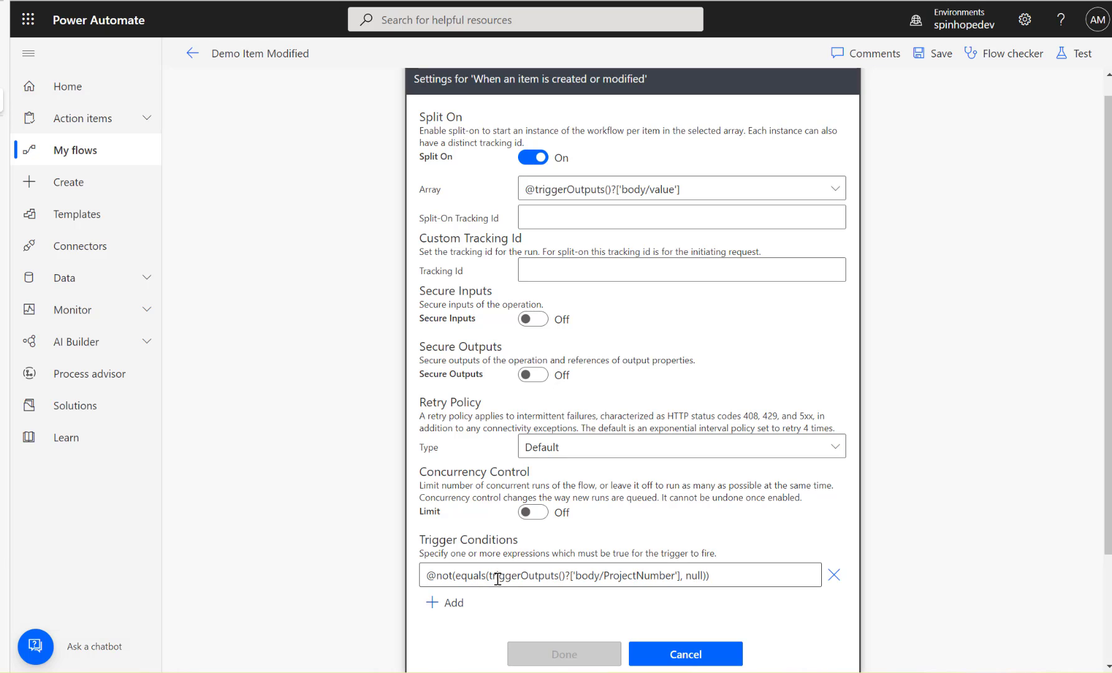
left_click_drag(498, 578, 683, 576)
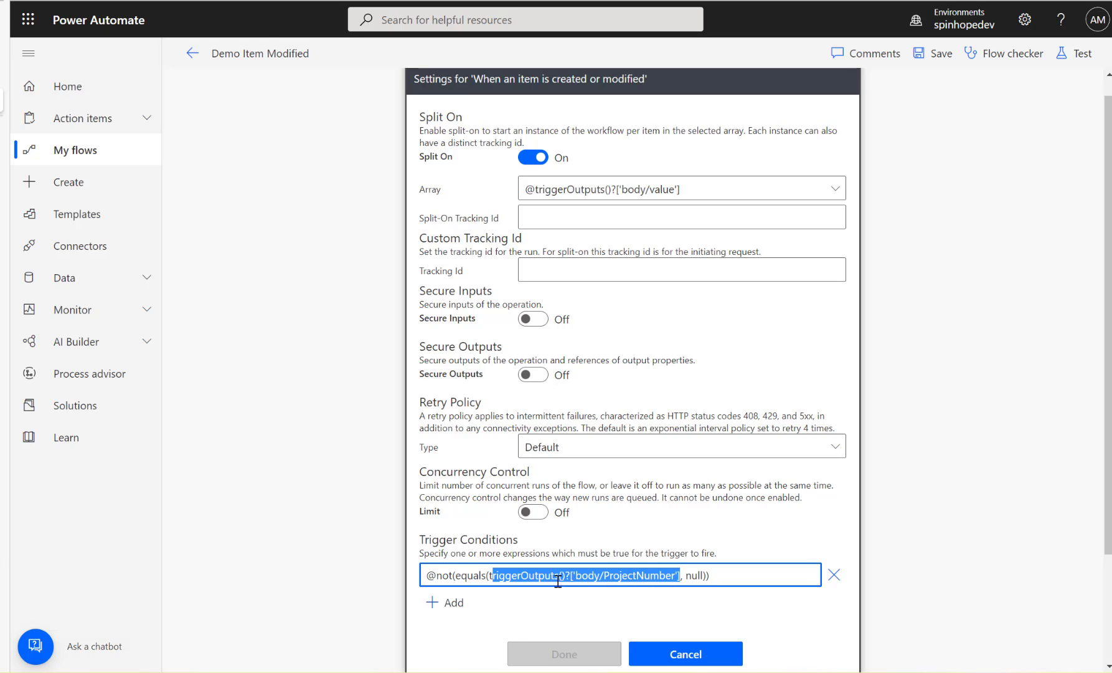
left_click(533, 576)
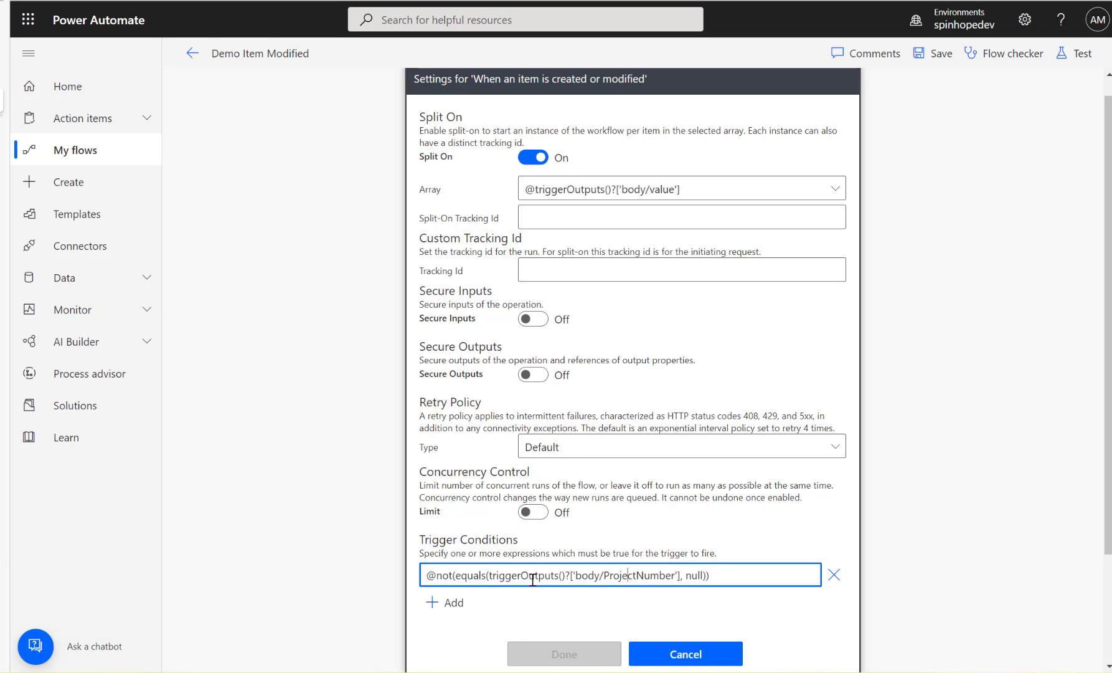
double_click(634, 575)
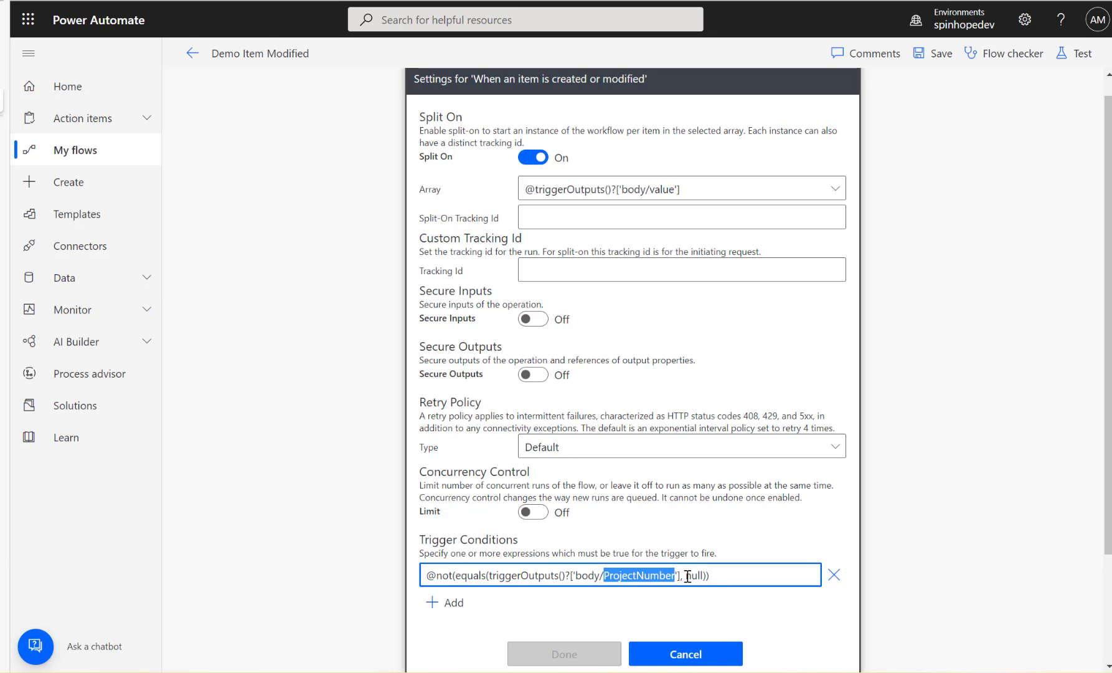
left_click_drag(686, 577, 706, 574)
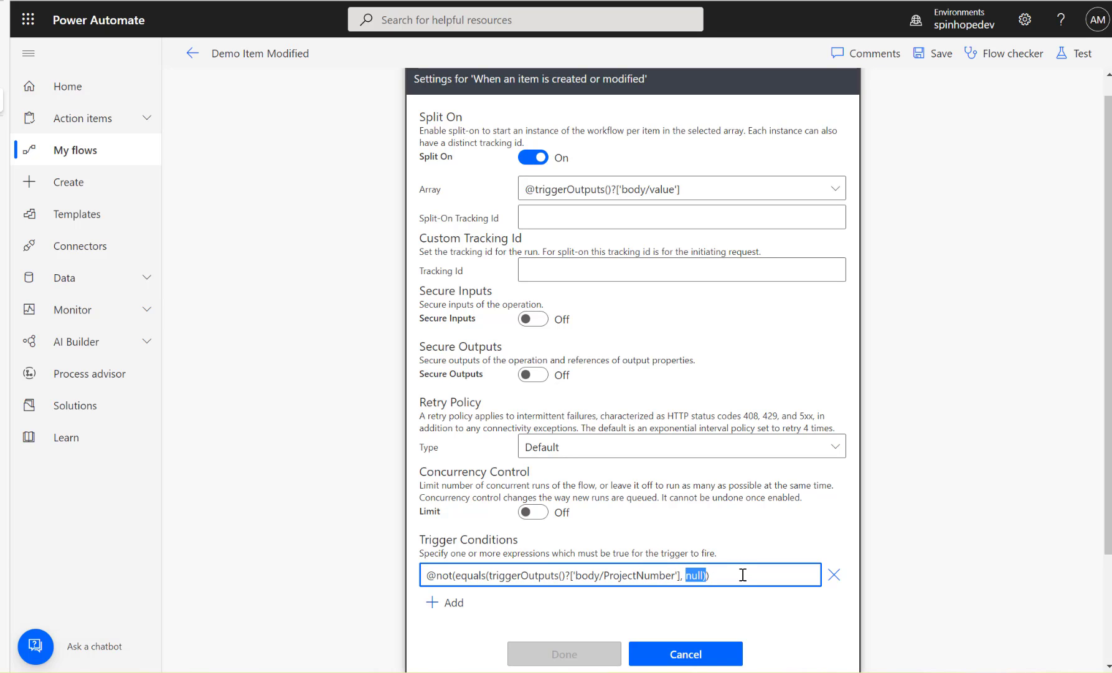
left_click(742, 574)
triple_click(673, 575)
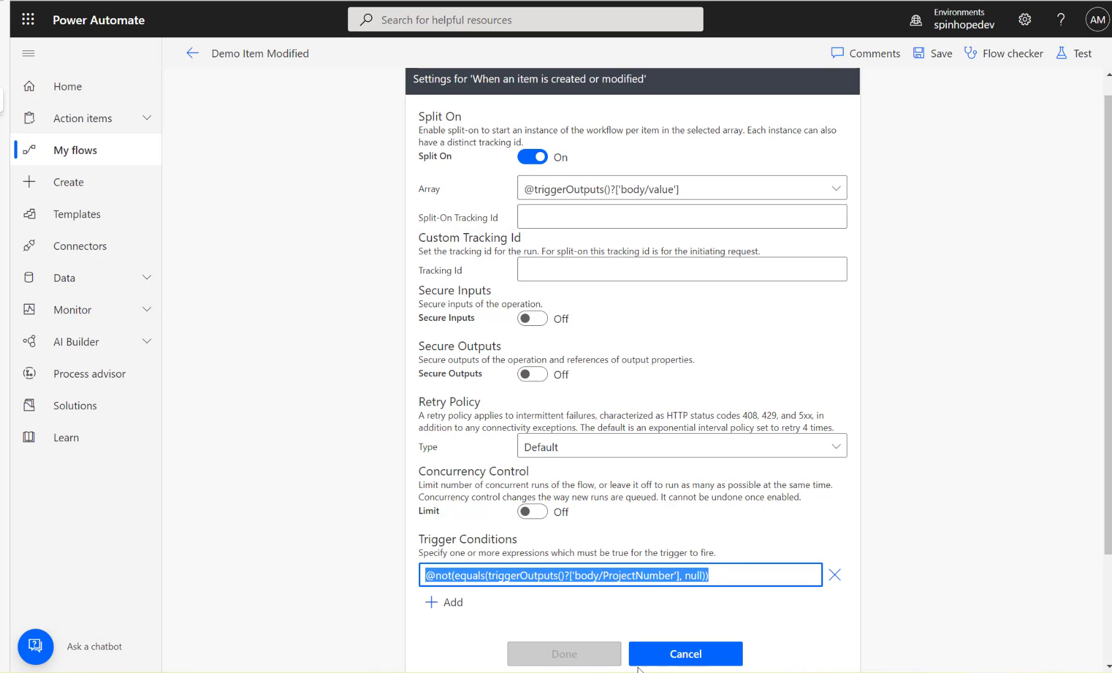
left_click(685, 654)
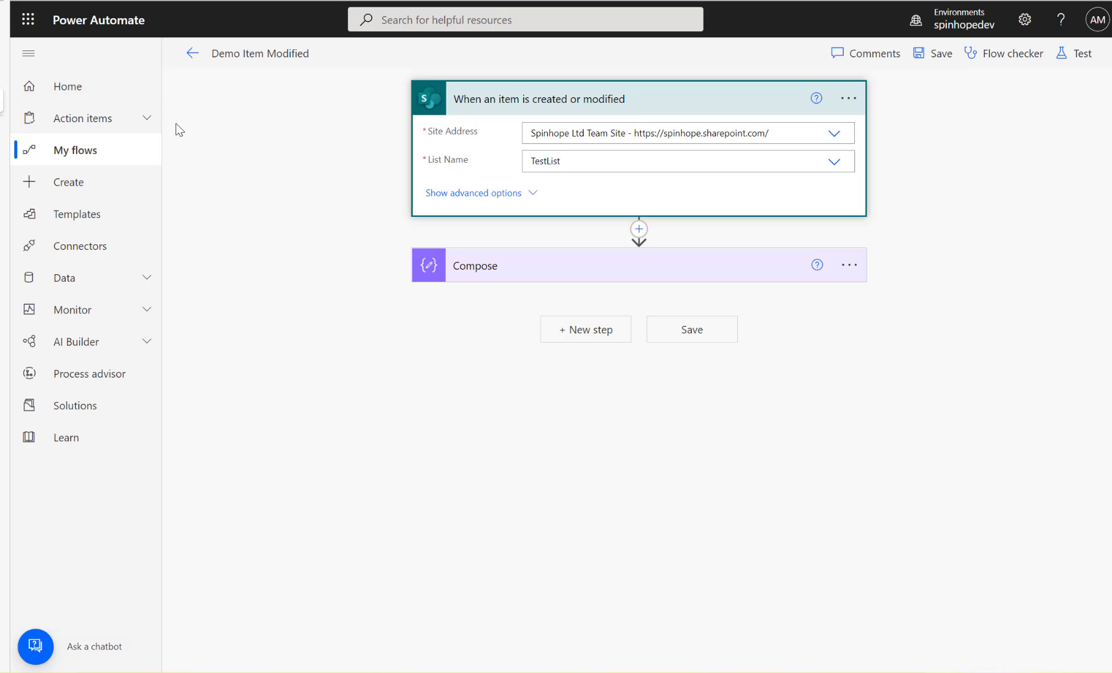
Step: Edit Test1 to add 'test' in Notes, keeping Project Number Prj100, and save
left_click(192, 53)
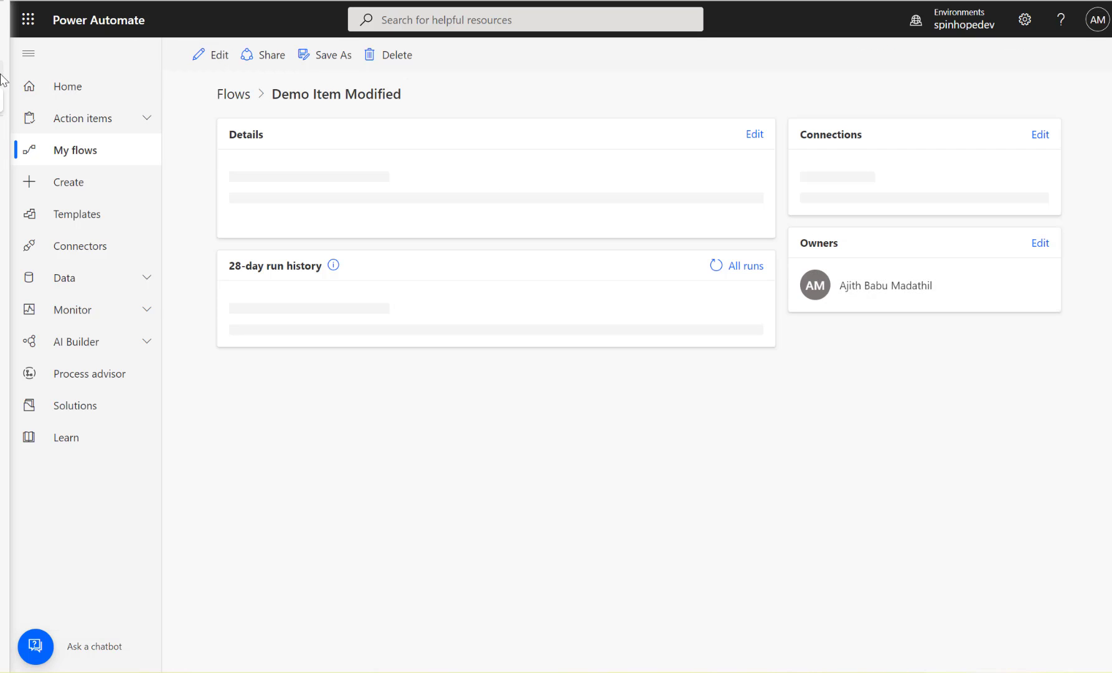
left_click(1, 75)
left_click(403, 266)
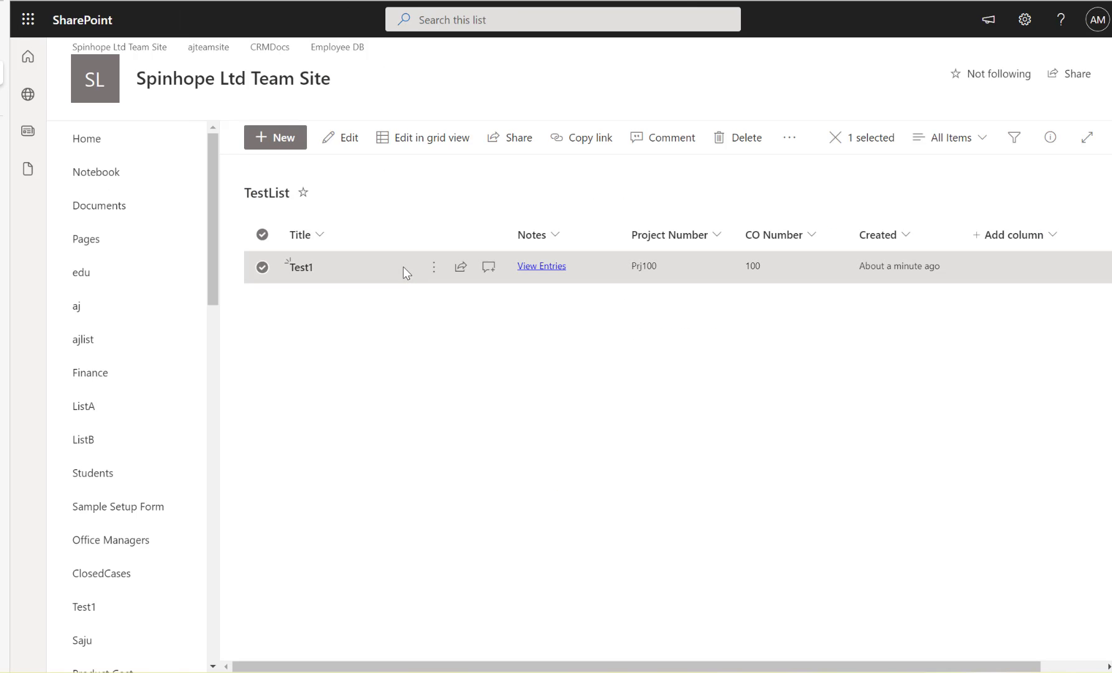
left_click(336, 144)
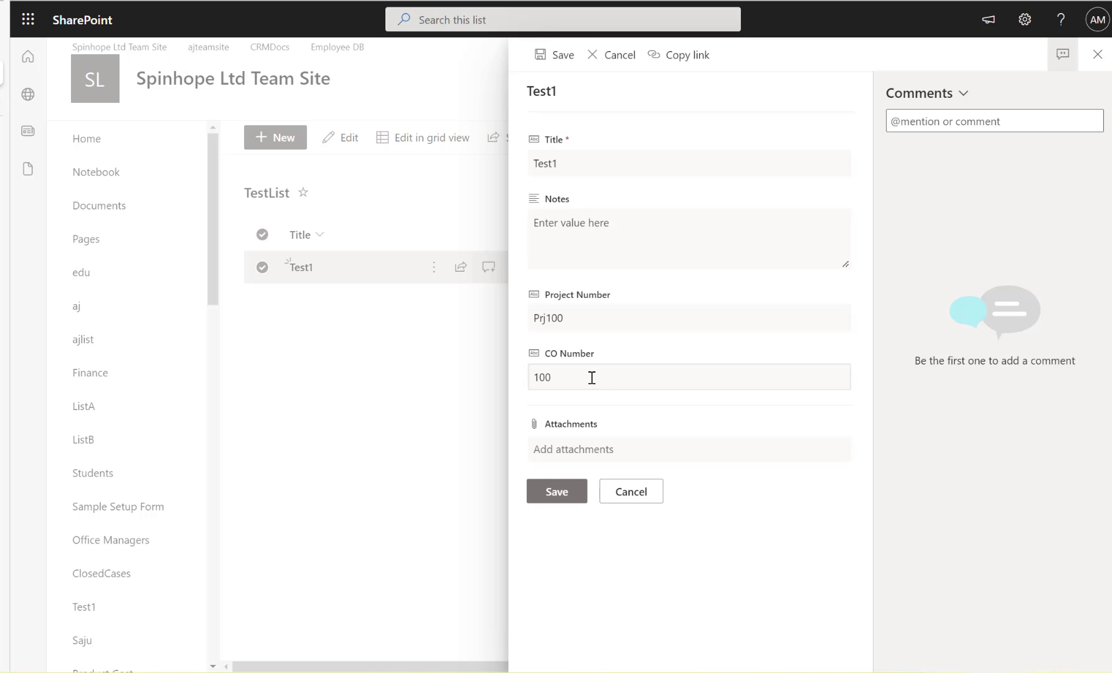
double_click(590, 316)
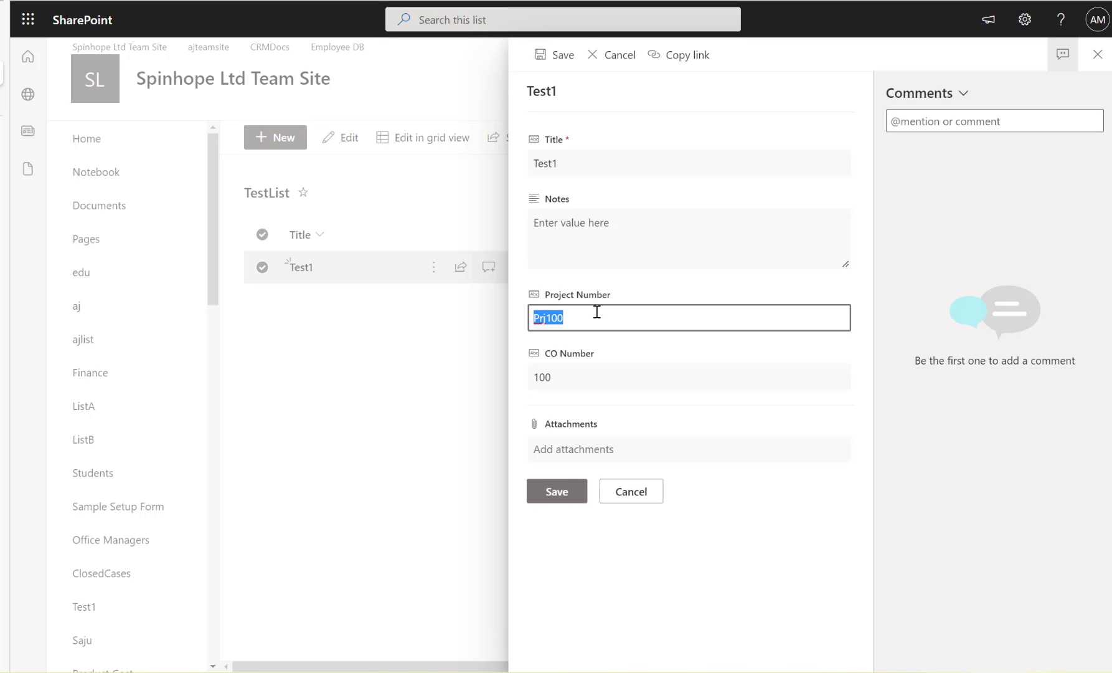
left_click(596, 312)
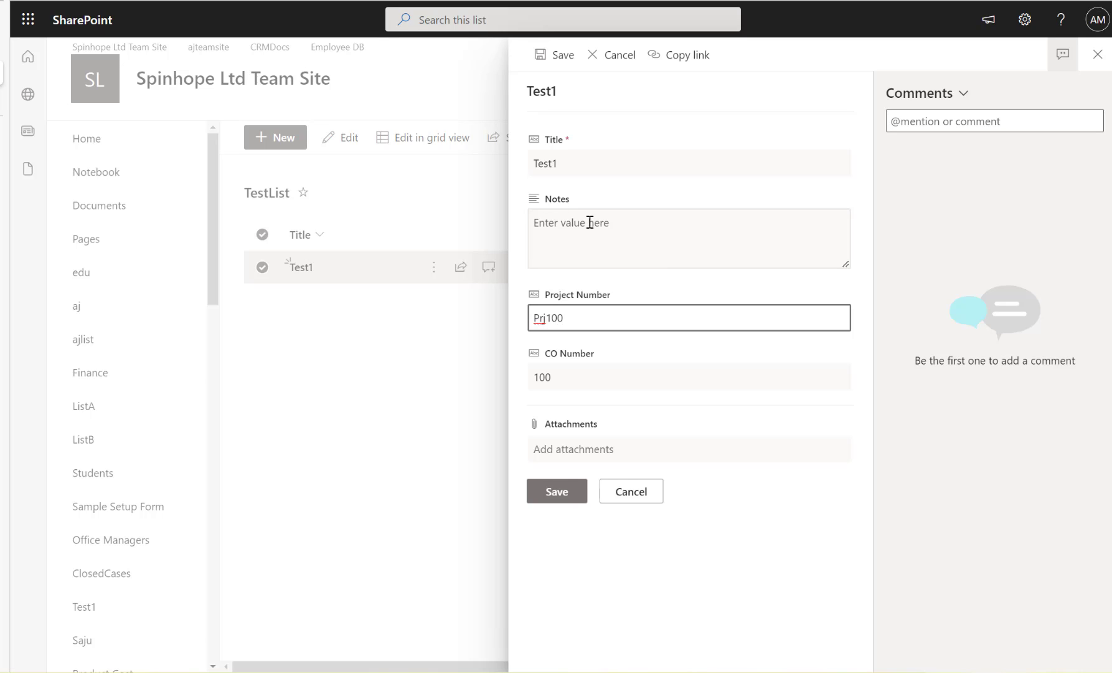
left_click(608, 230)
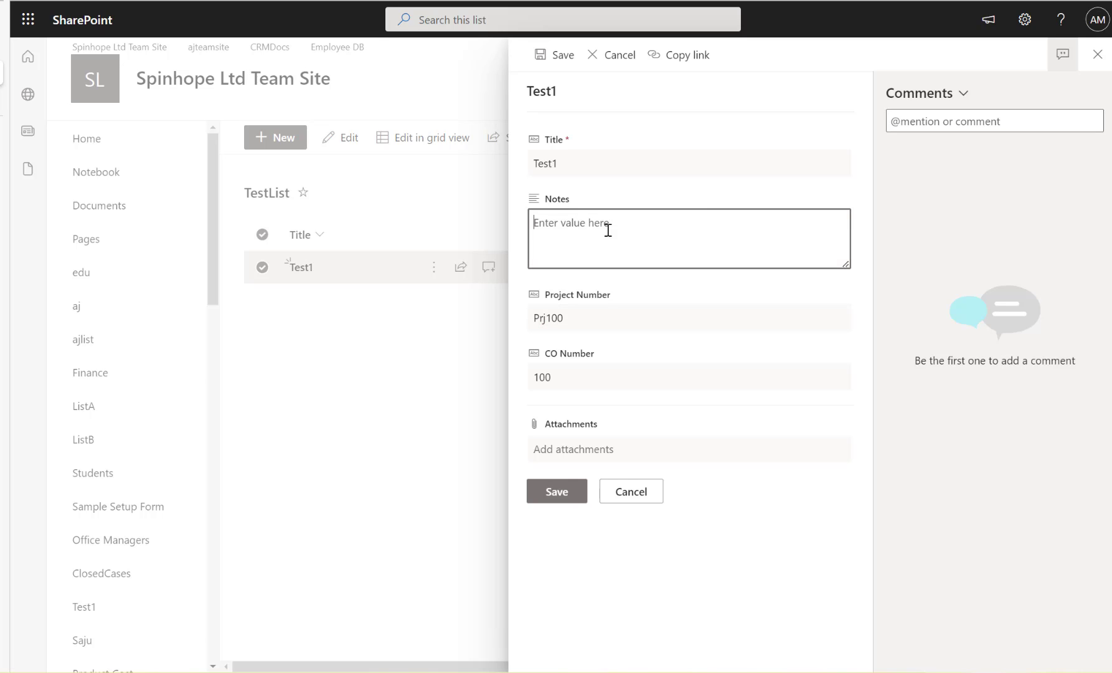
type("test")
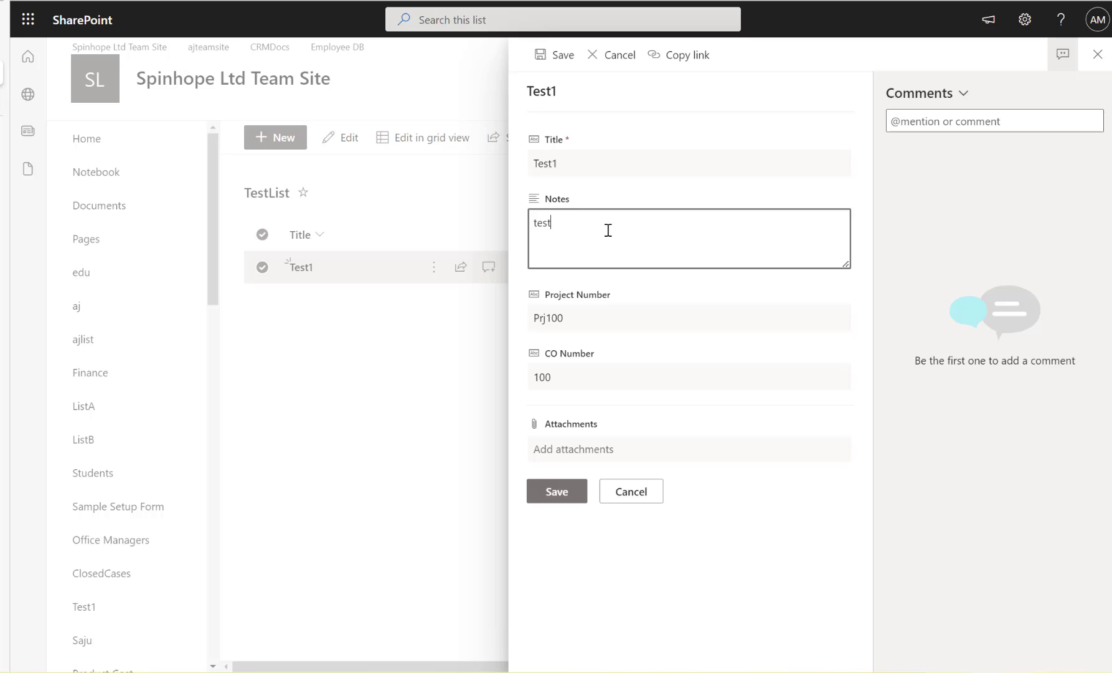
left_click(548, 501)
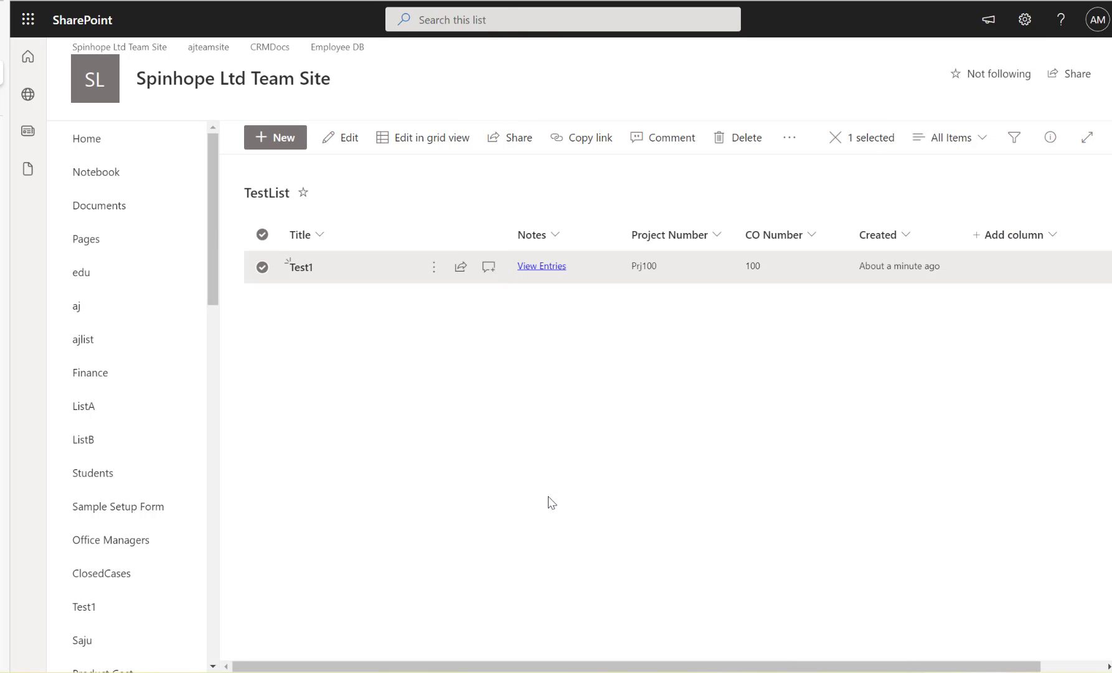
left_click(264, 270)
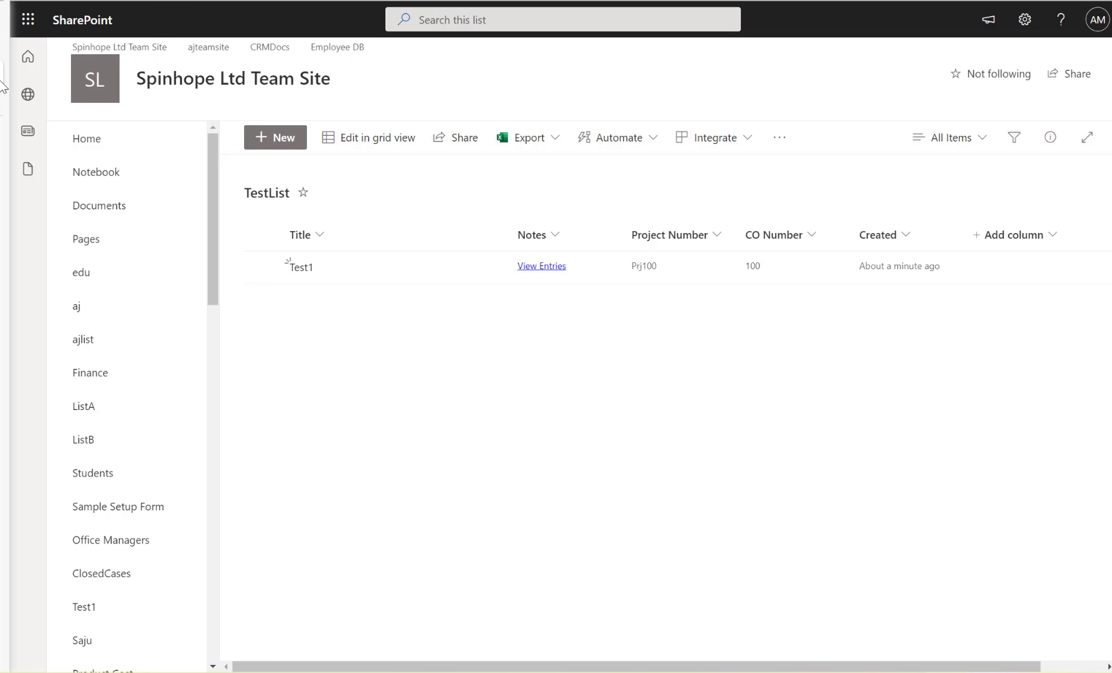
Step: Refresh the run history and confirm the newest run's Compose output reads Test1 - Prj100
mouse_move(4, 87)
left_click(62, 100)
left_click(717, 412)
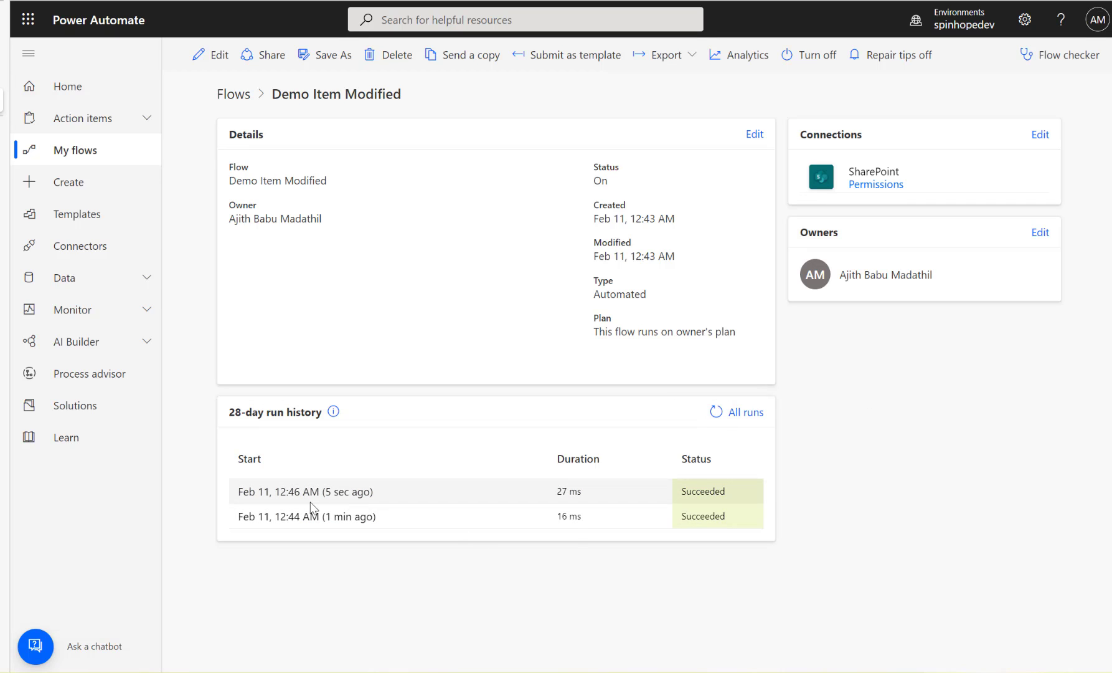
left_click(314, 492)
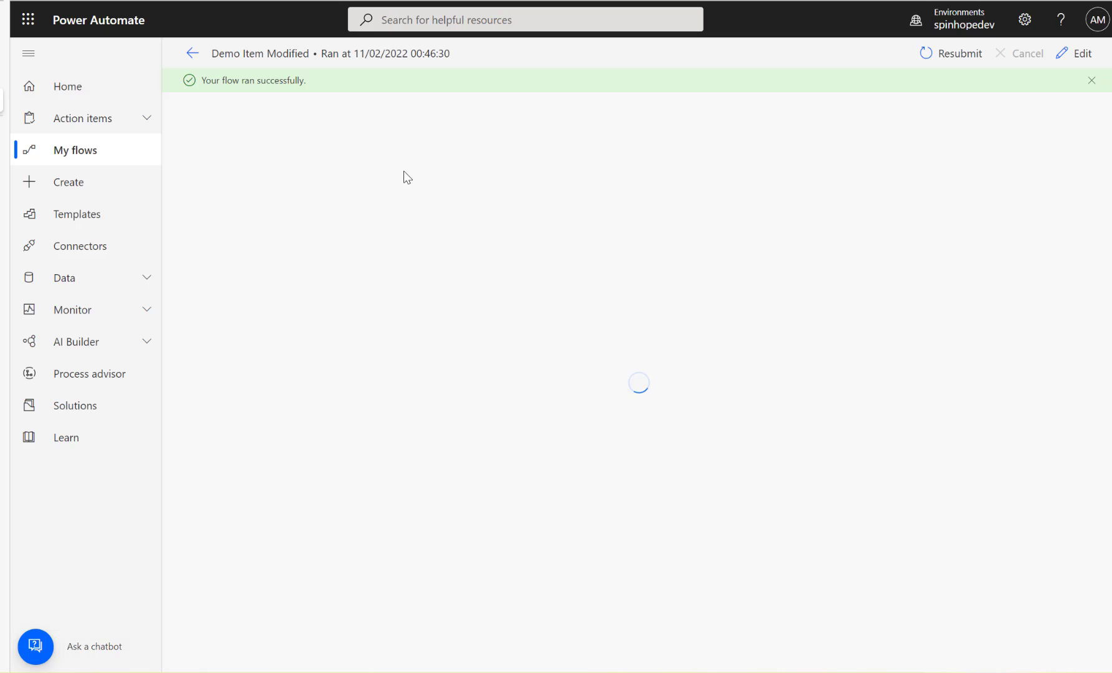
left_click(524, 209)
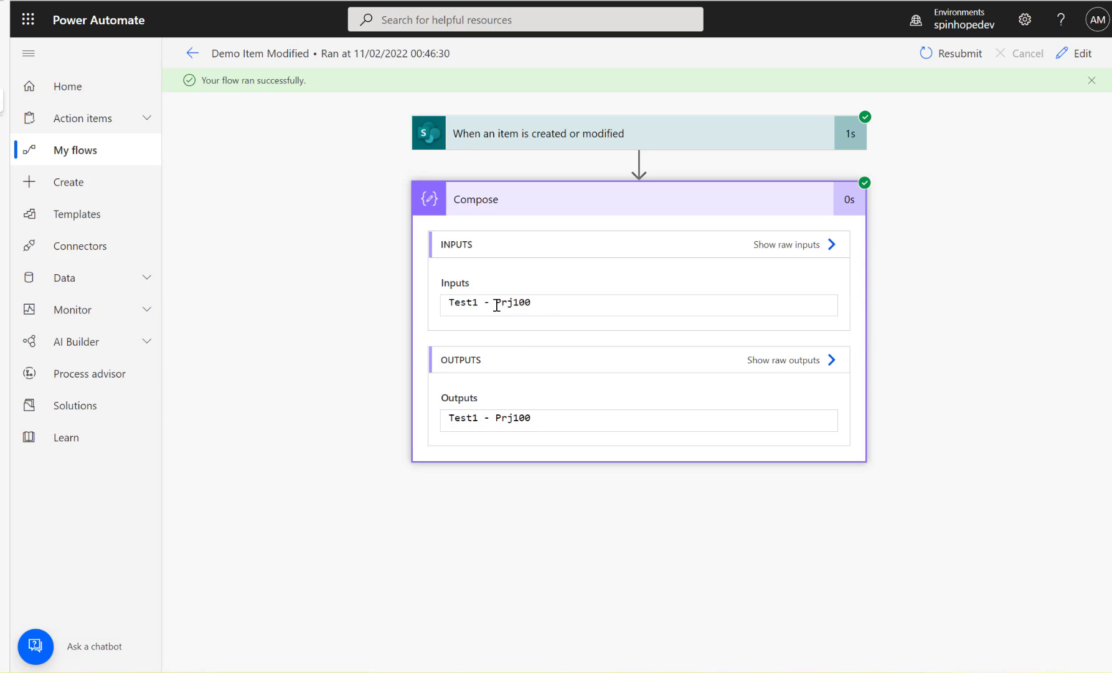
left_click_drag(497, 305, 544, 306)
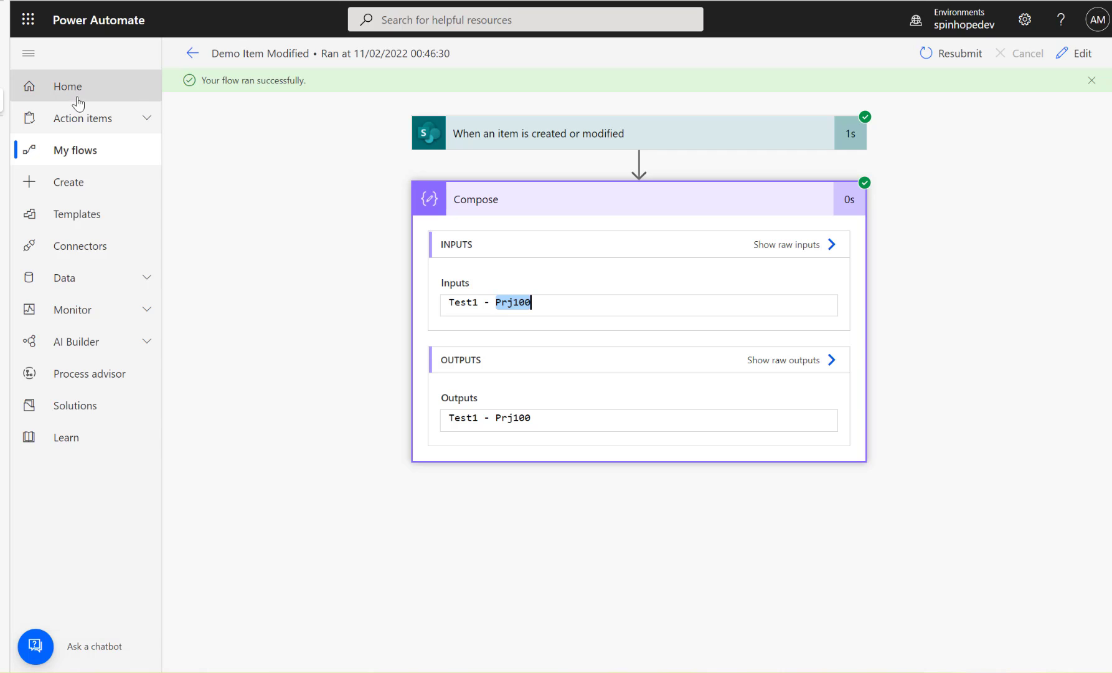
left_click(191, 54)
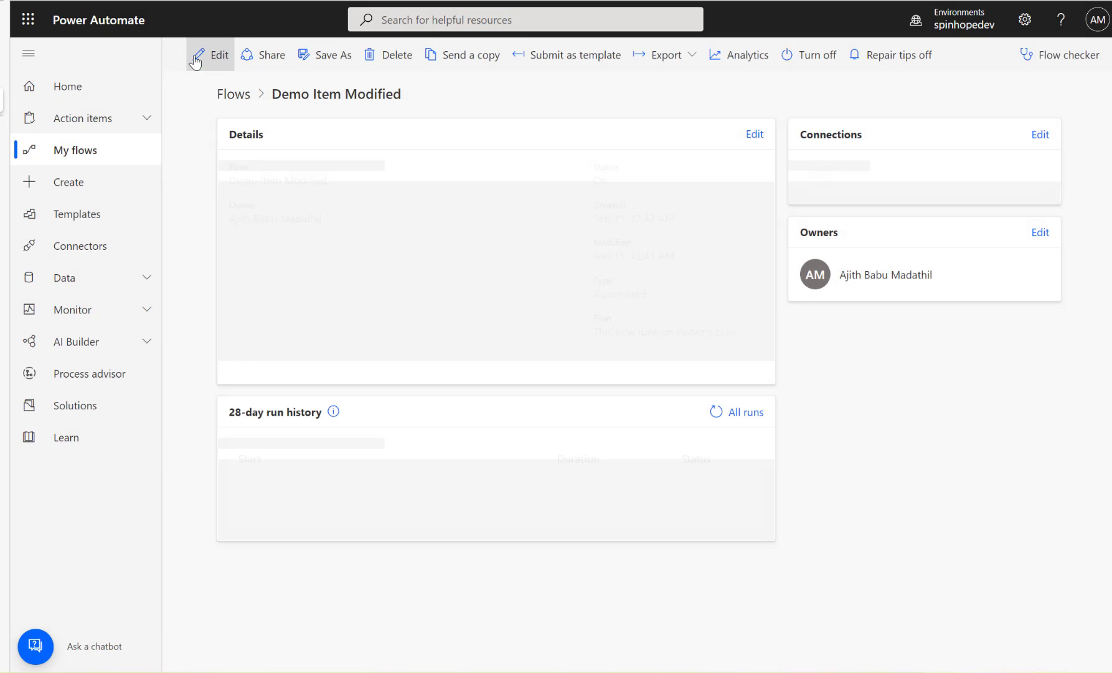
Step: Create the Yes/No column ProjectNumberEntered in TestList with default value No
left_click(9, 87)
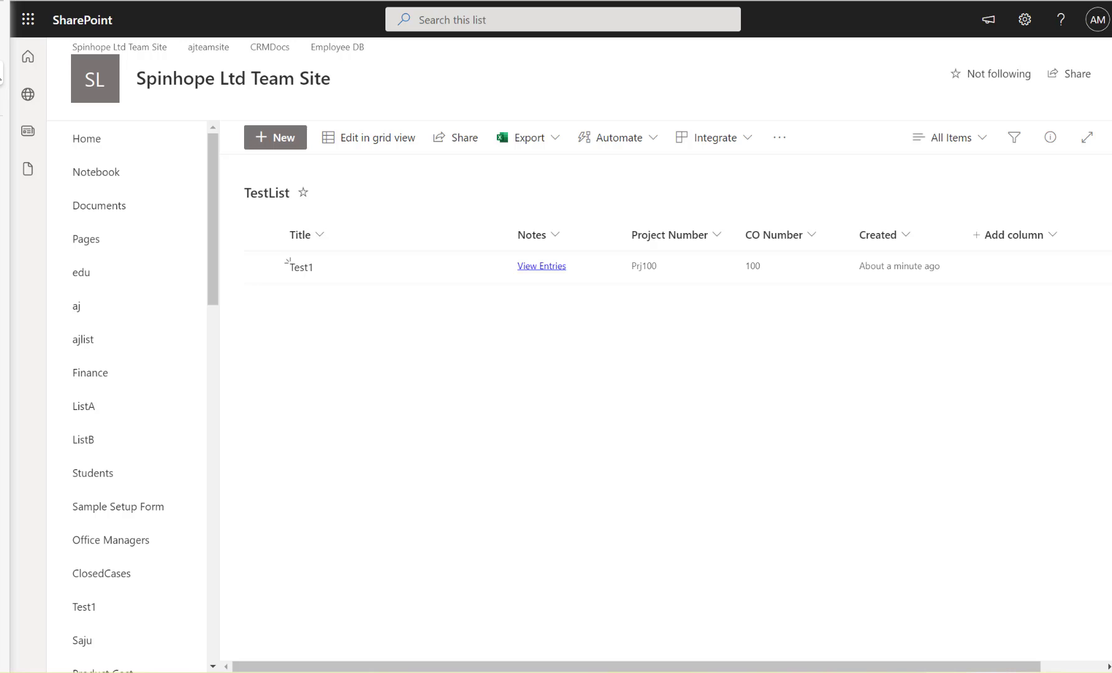
left_click(1044, 242)
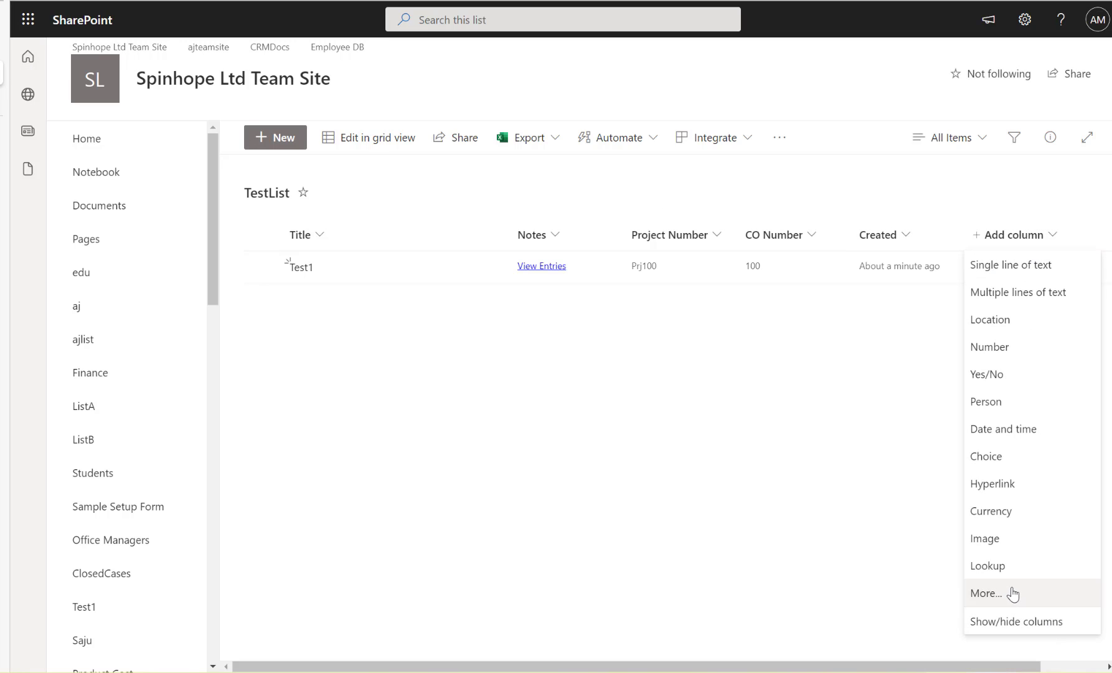
left_click(1013, 593)
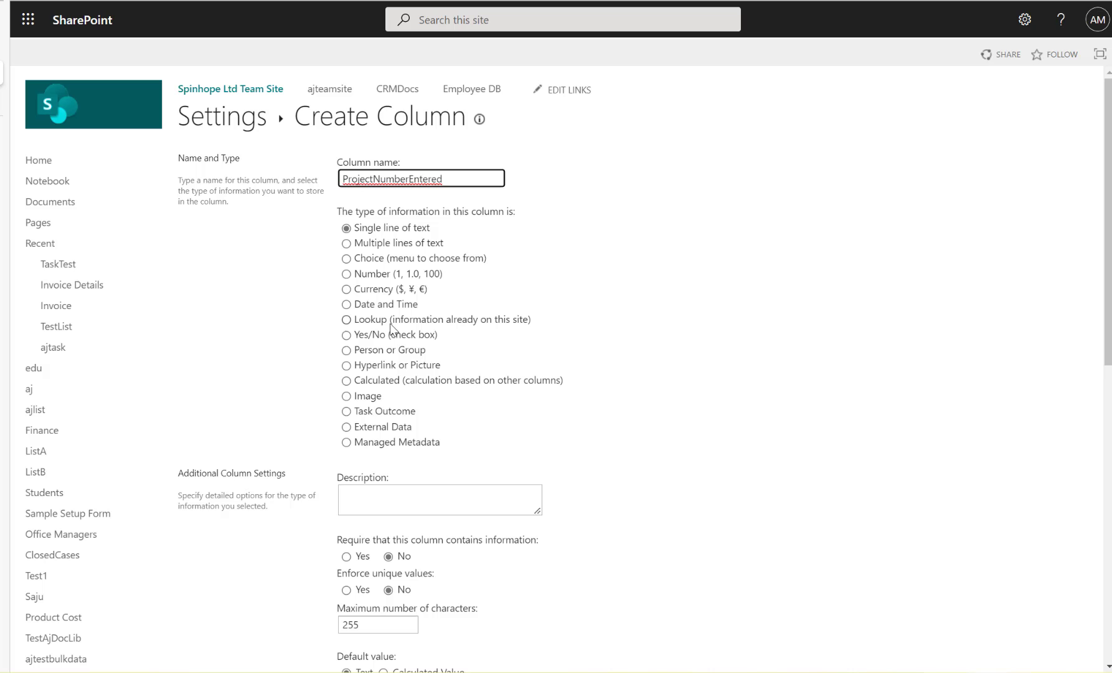
left_click(347, 336)
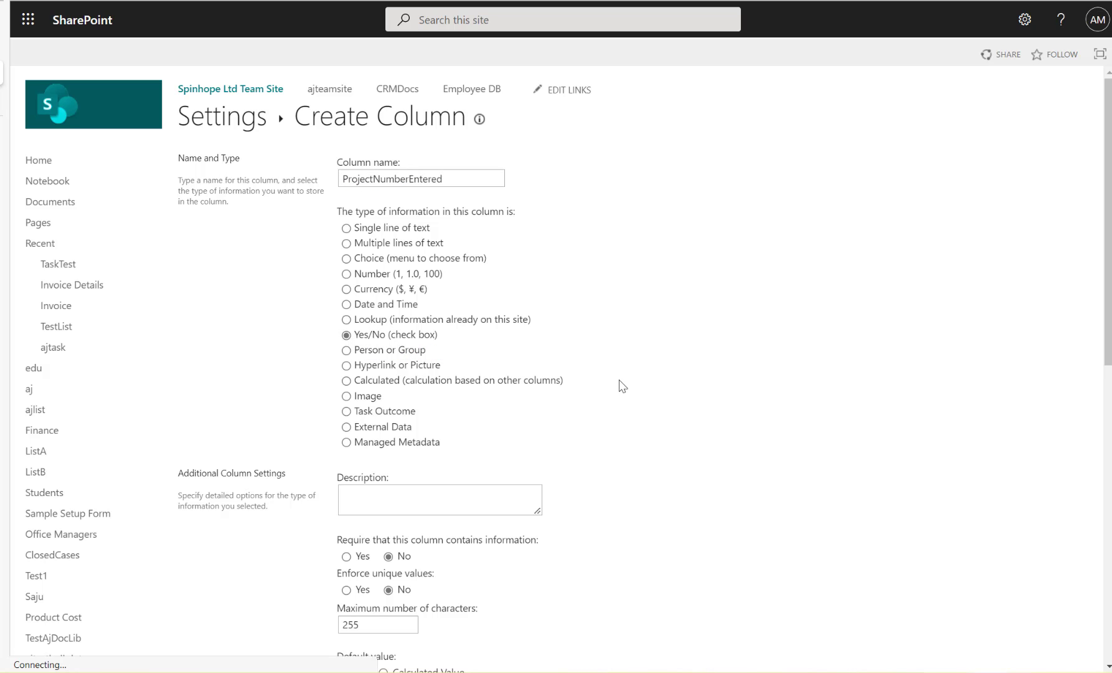
scroll(648, 391, "down", 3)
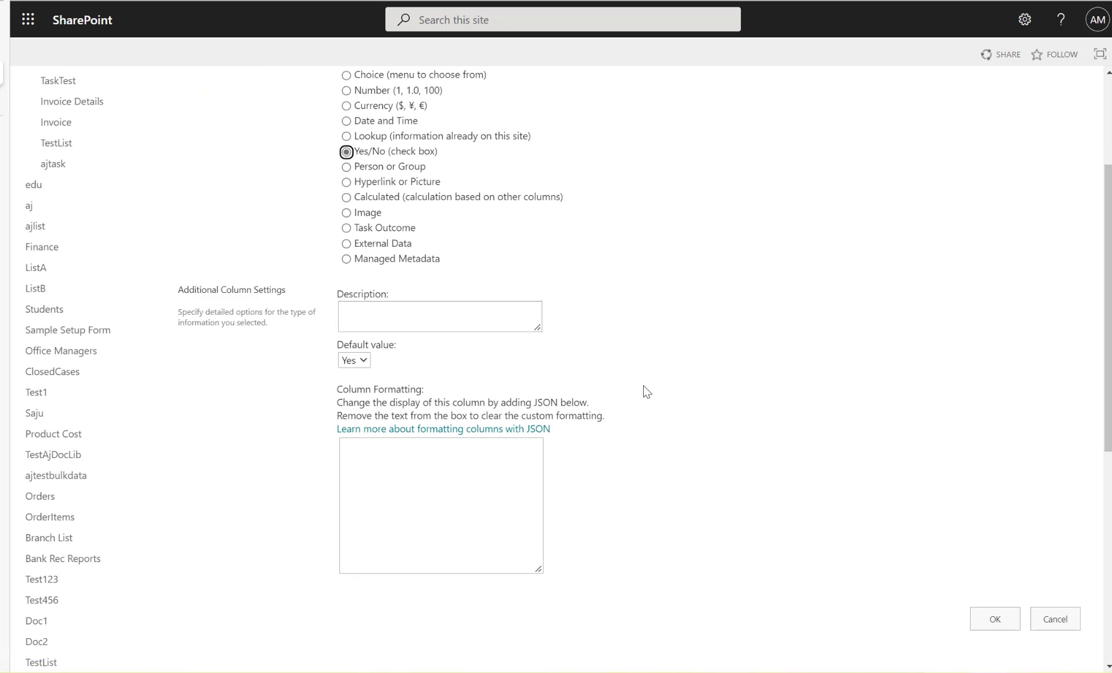
left_click(364, 359)
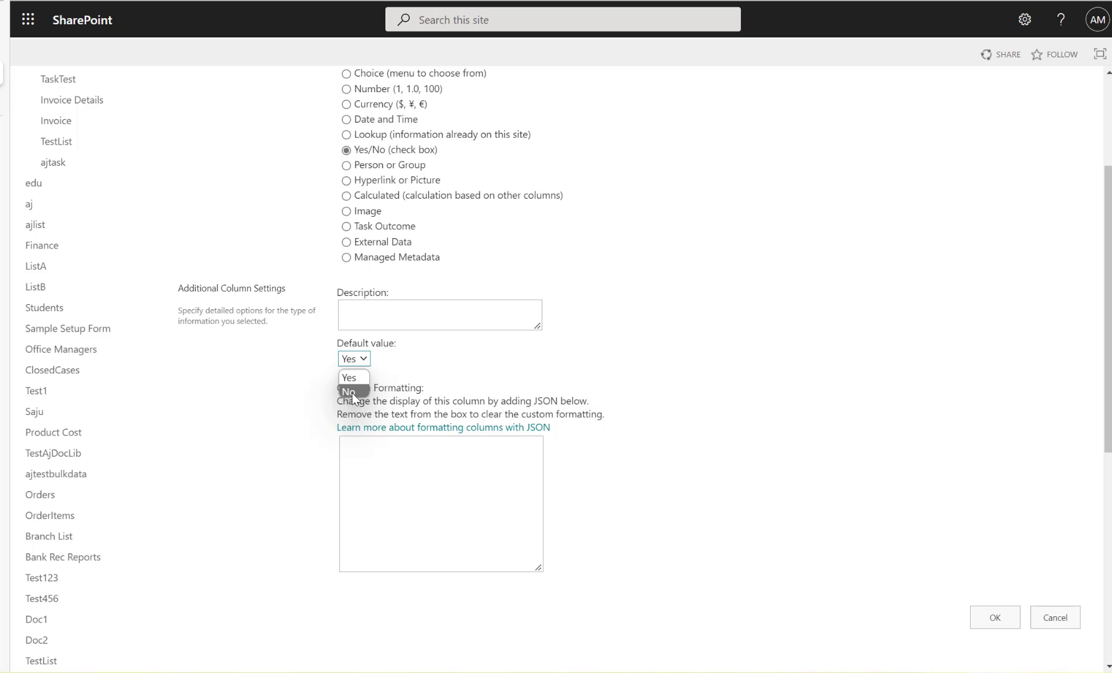
left_click(350, 391)
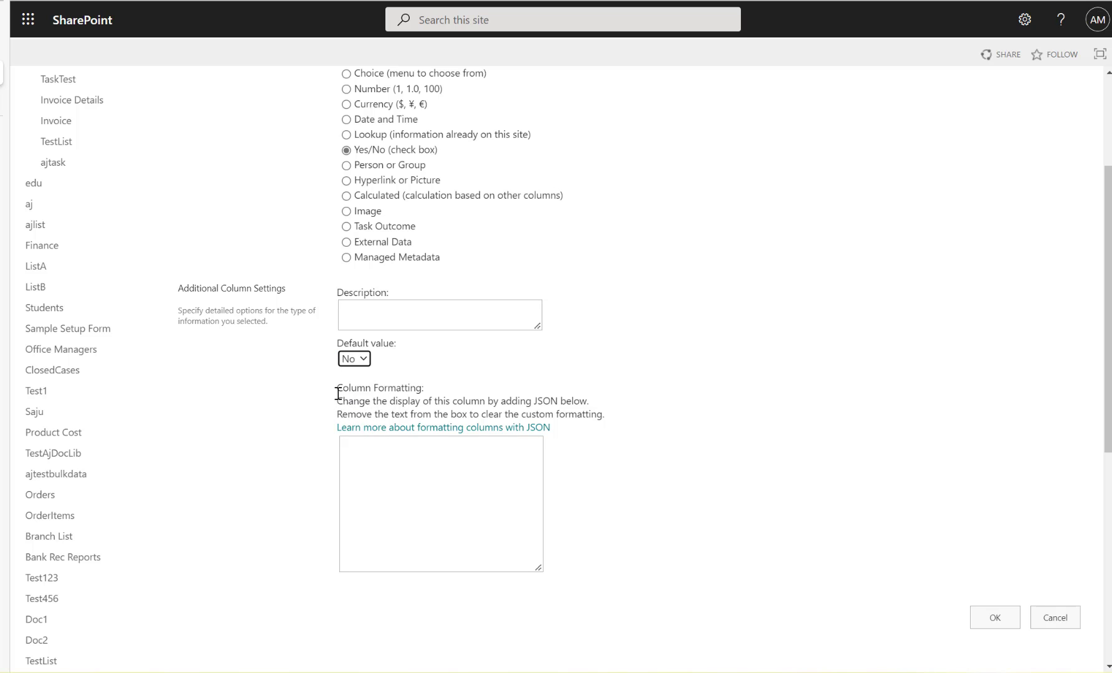
left_click(1000, 616)
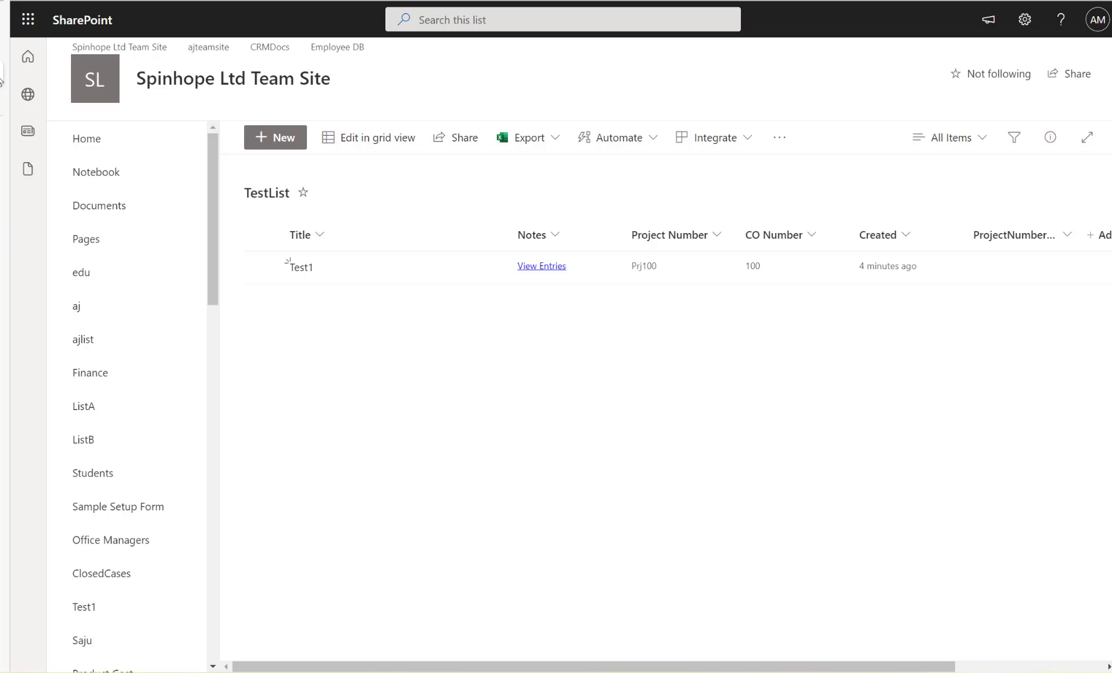
Step: Return to Power Automate and open the Demo Item Modified flow for editing
mouse_move(2, 81)
left_click(10, 100)
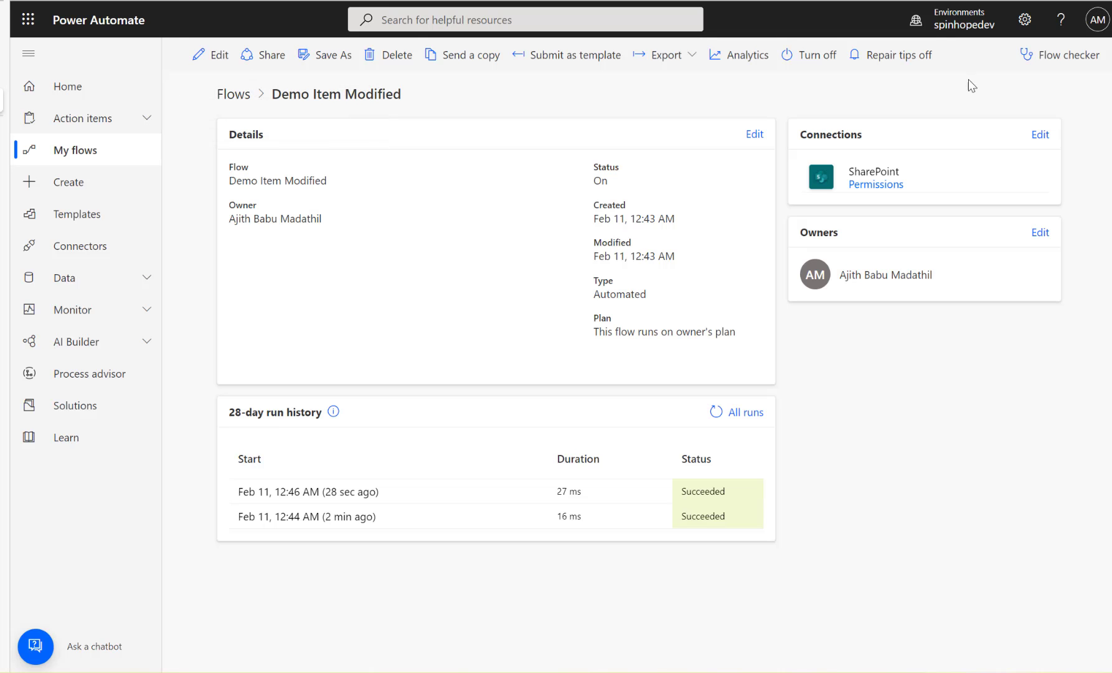
left_click(212, 55)
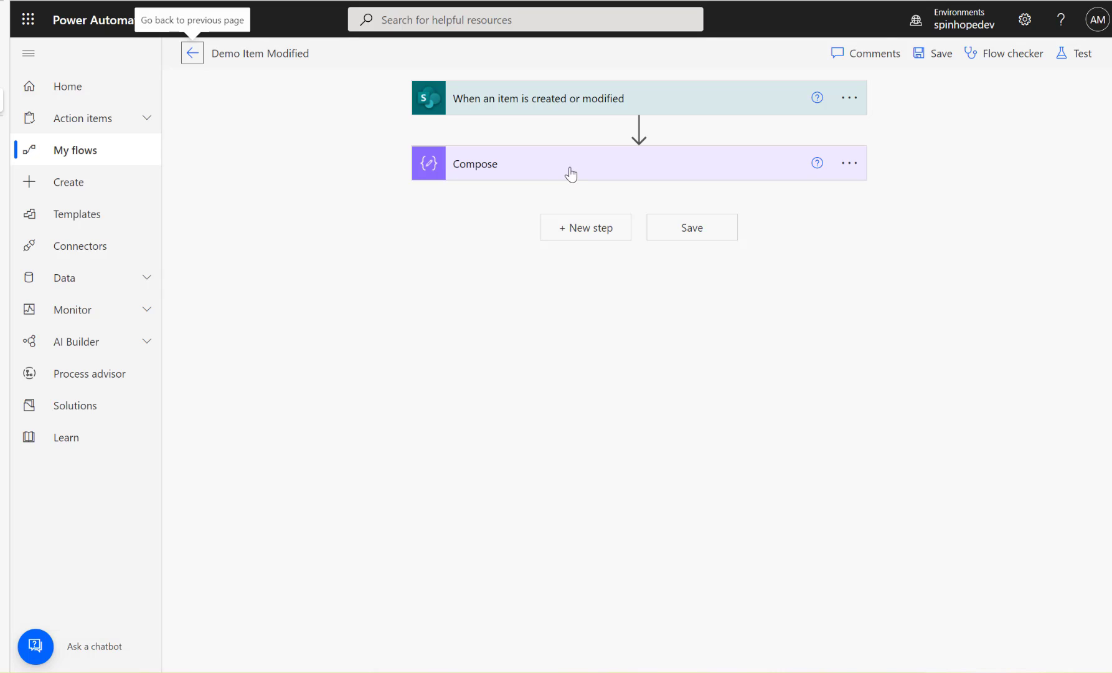
Step: Insert a new step after Compose and clear its 'update' operation search
left_click(581, 229)
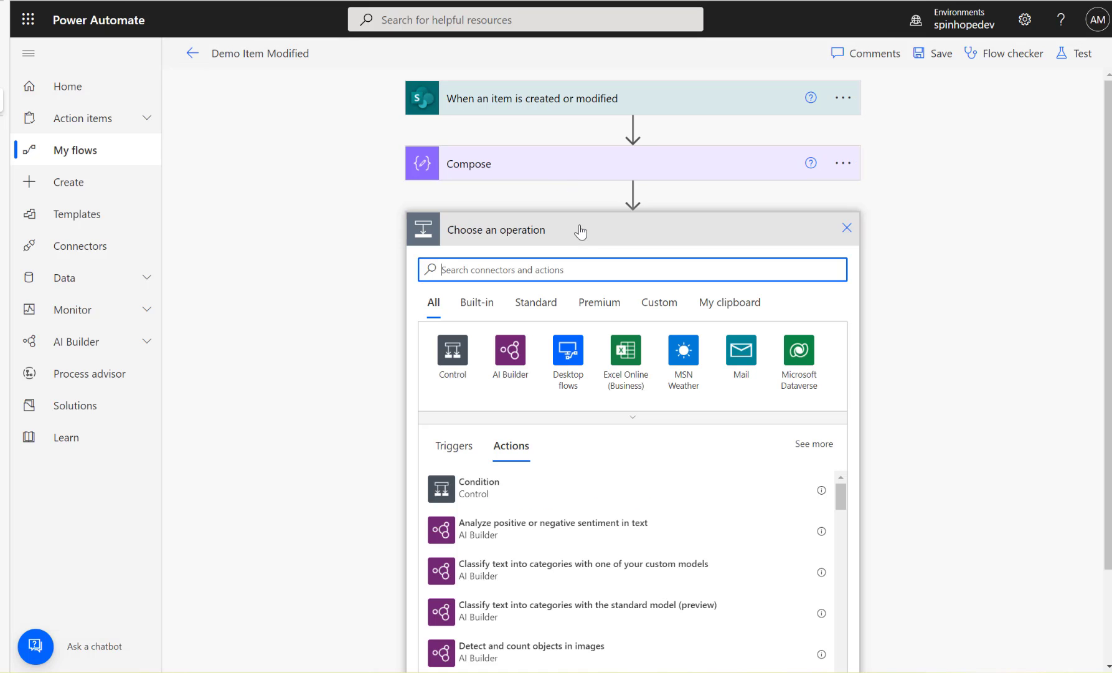
type("update")
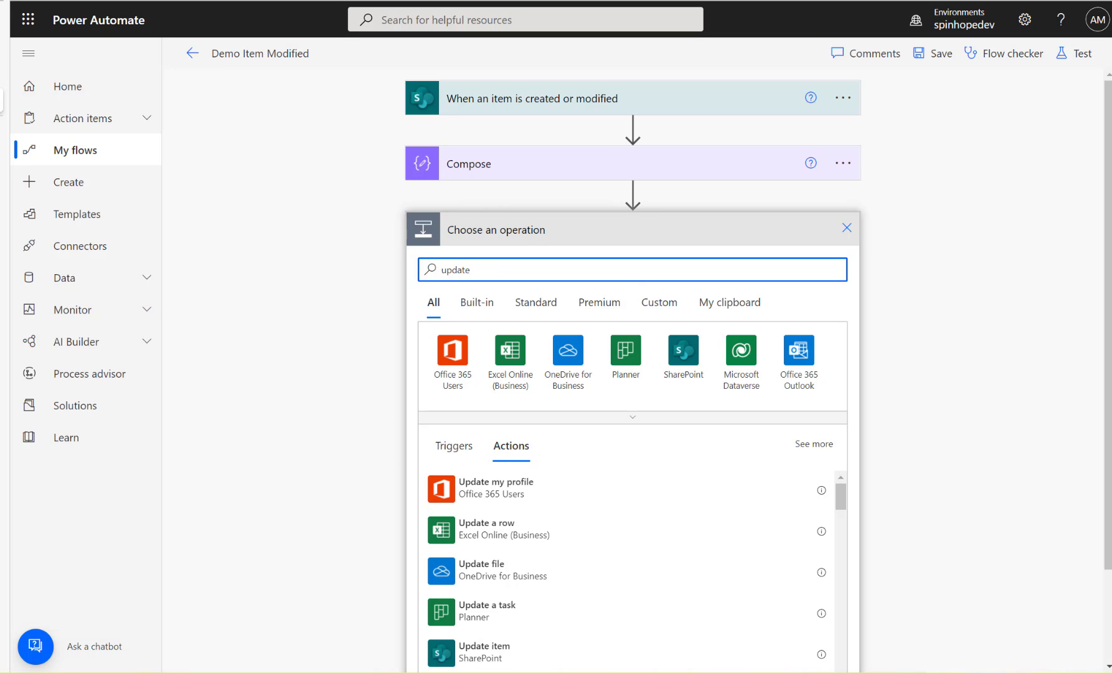
key("ctrl+a")
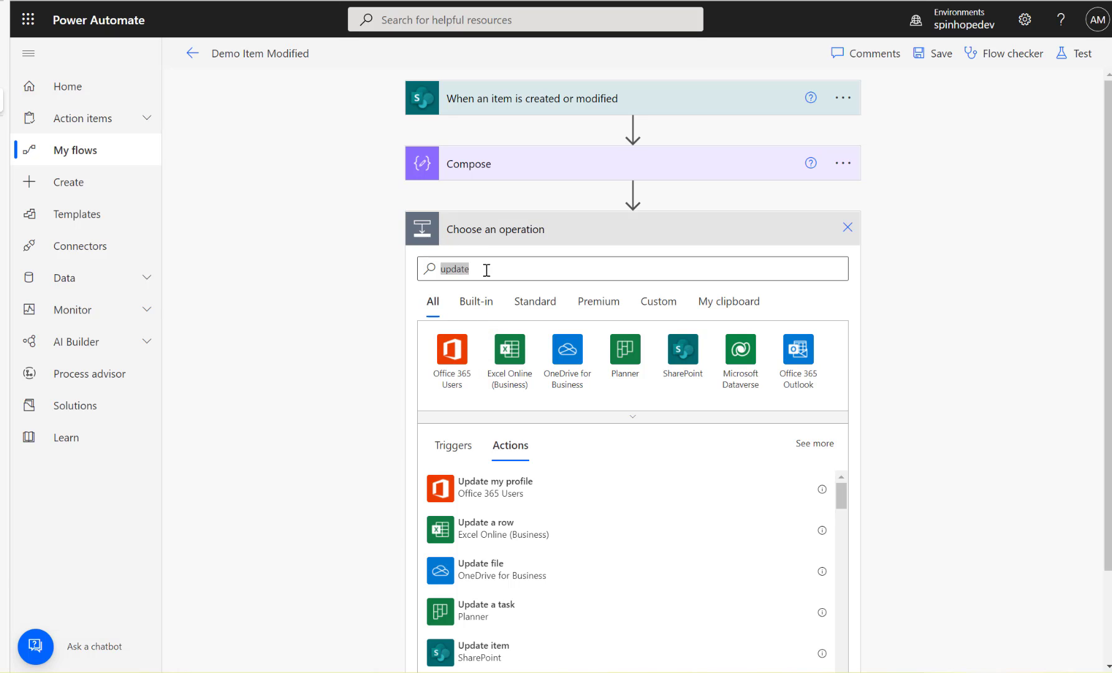
left_click(432, 301)
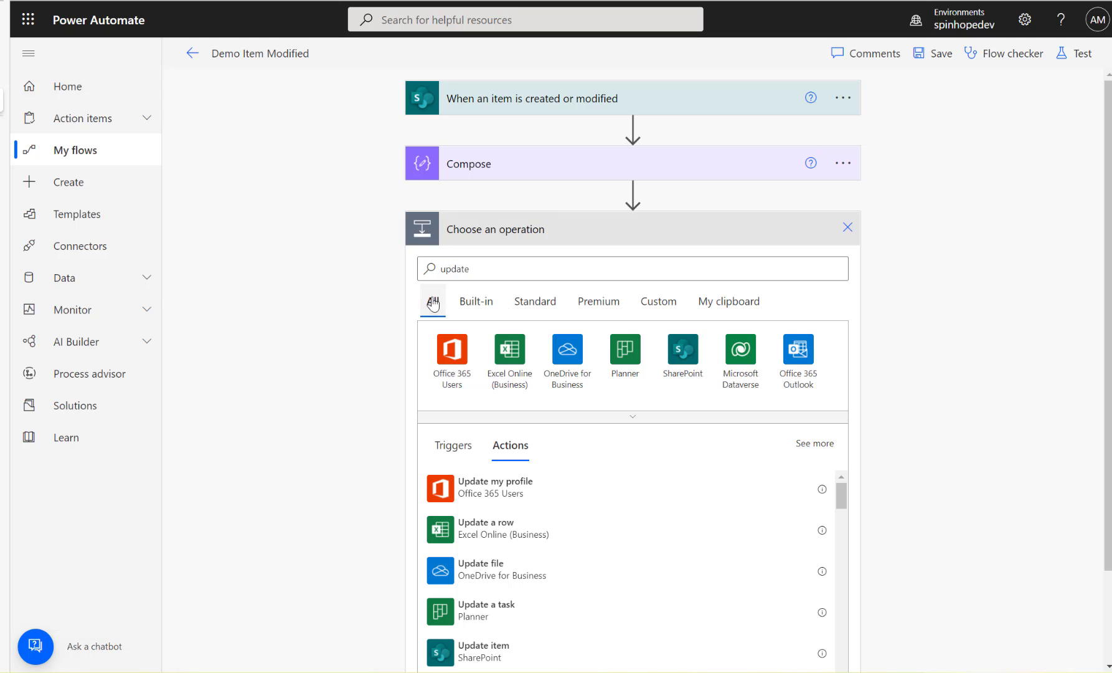
double_click(454, 268)
key("BackSpace")
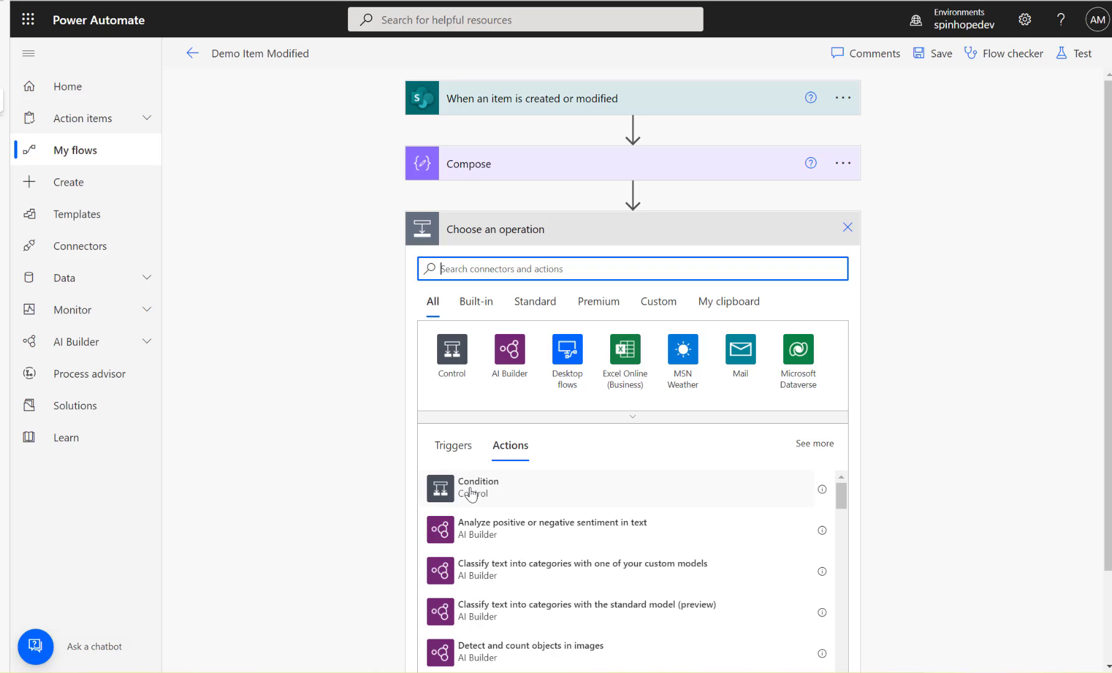
Step: Add a Condition testing whether ProjectNumberEntered is equal to the expression false
left_click(472, 489)
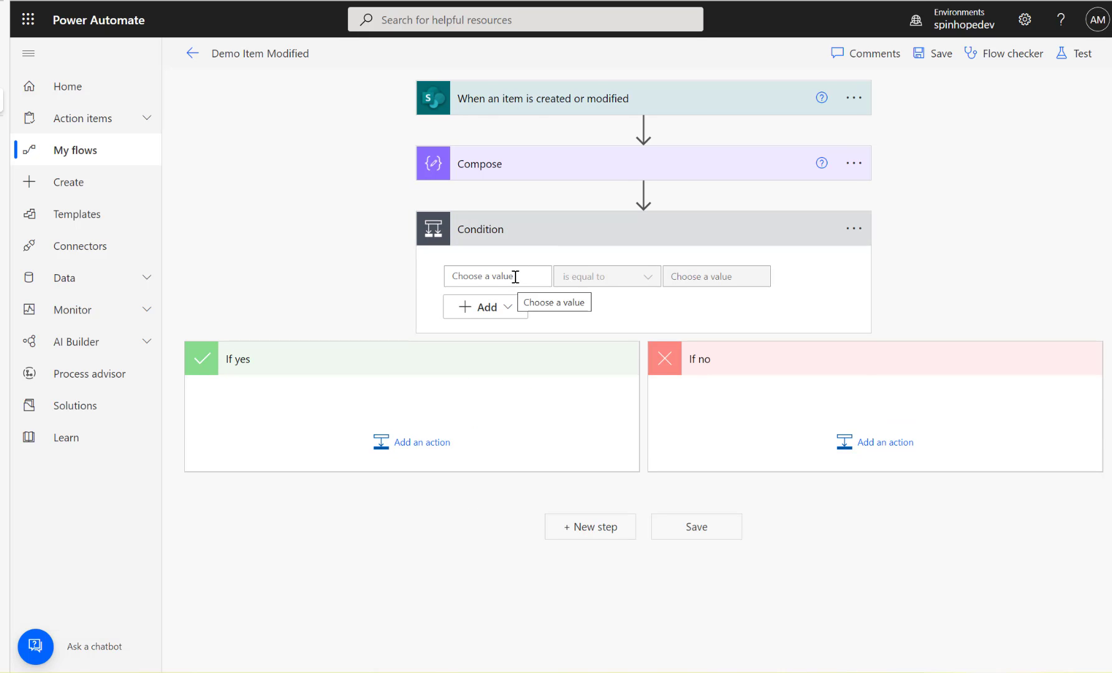
left_click(516, 279)
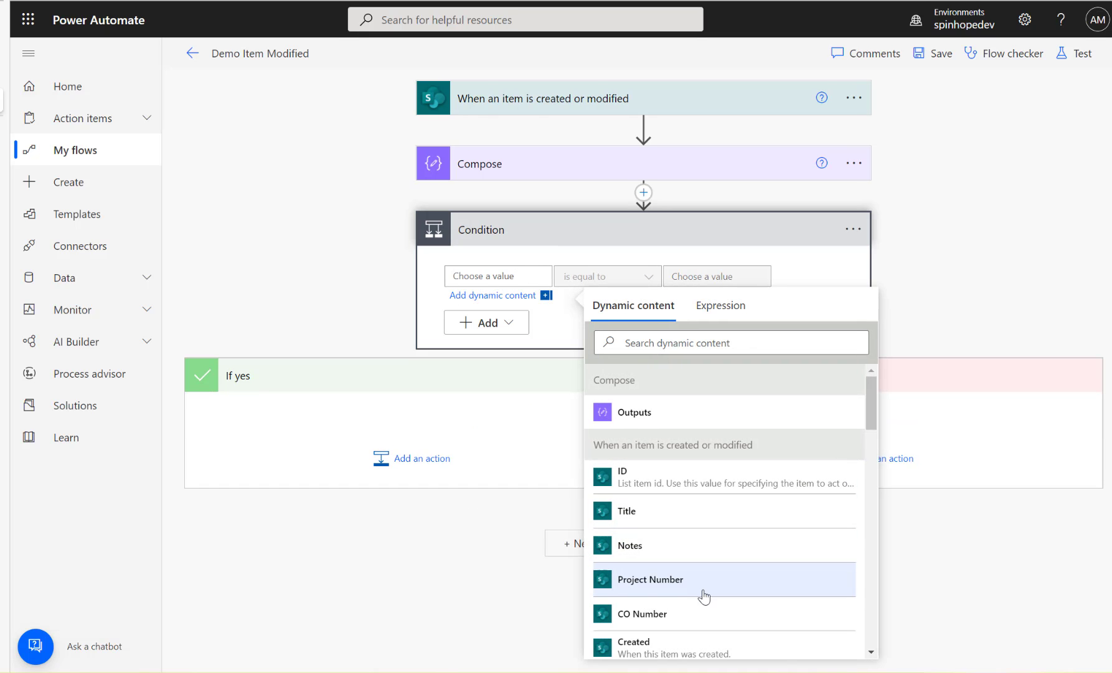
scroll(705, 595, "down", 4)
scroll(708, 595, "down", 5)
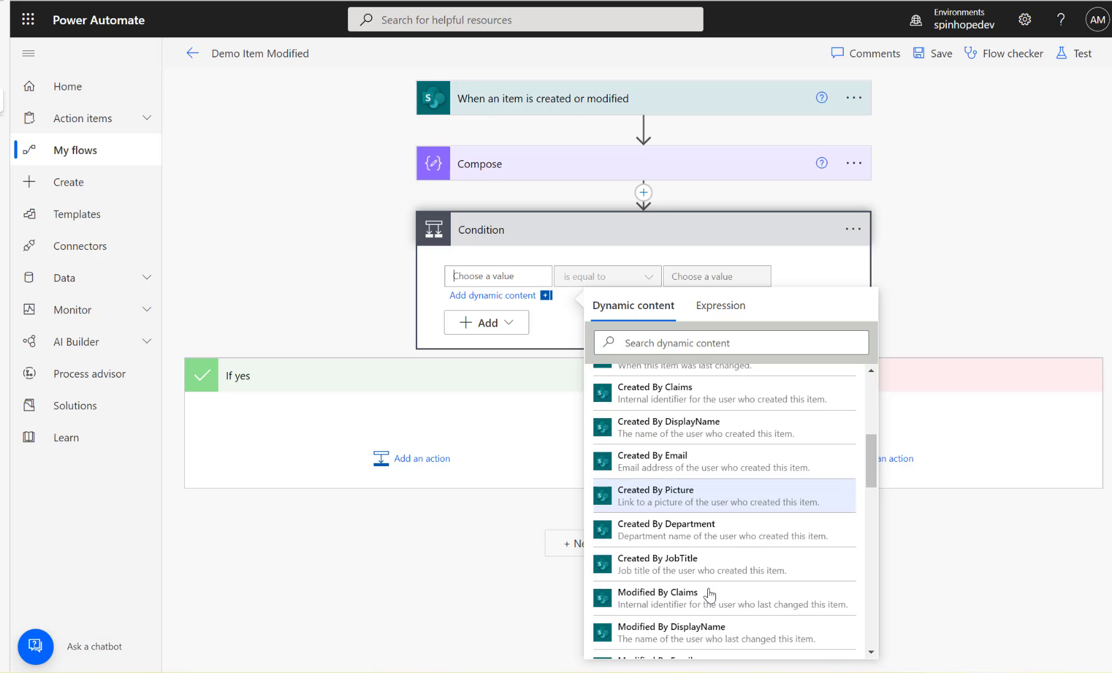
left_click(668, 344)
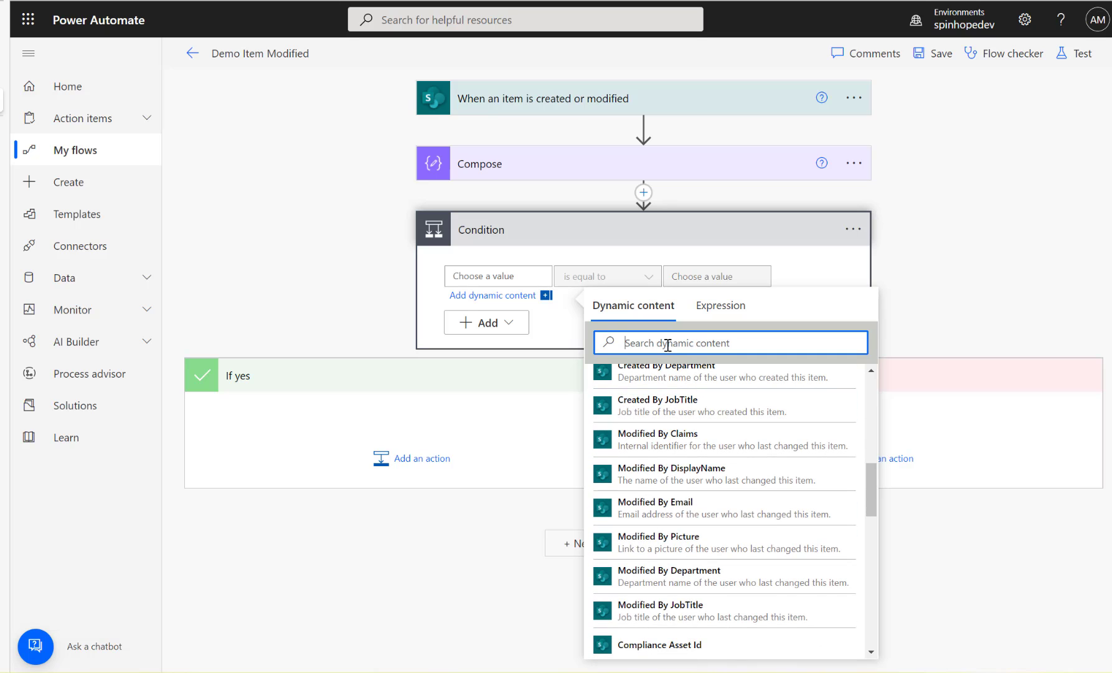
type("pro")
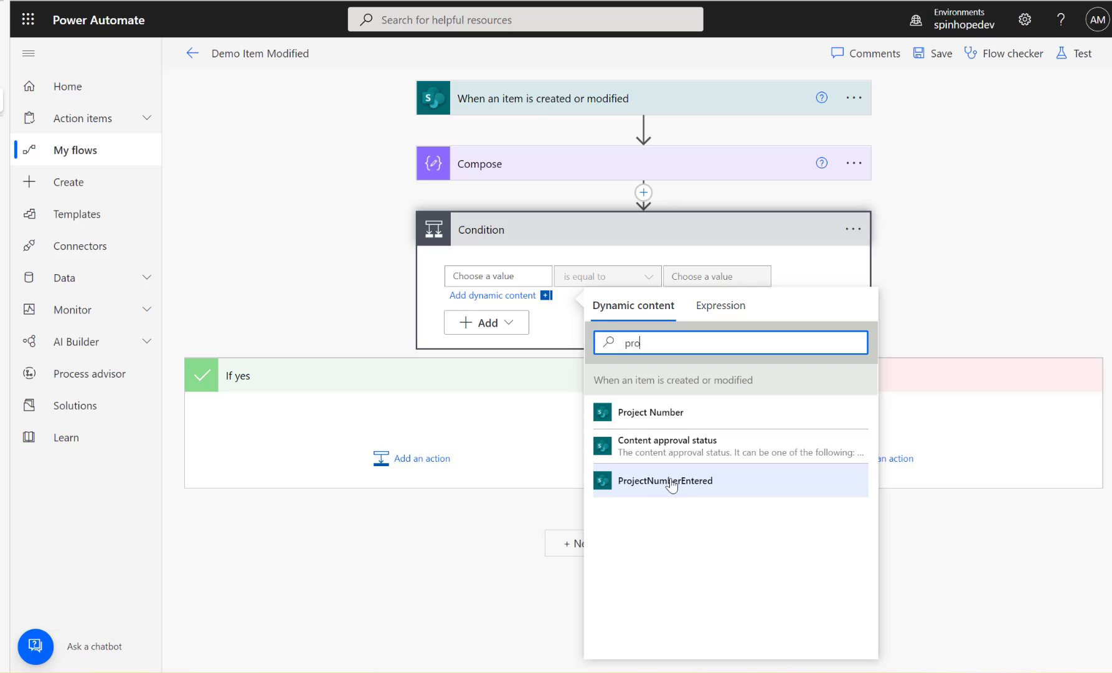
left_click(670, 483)
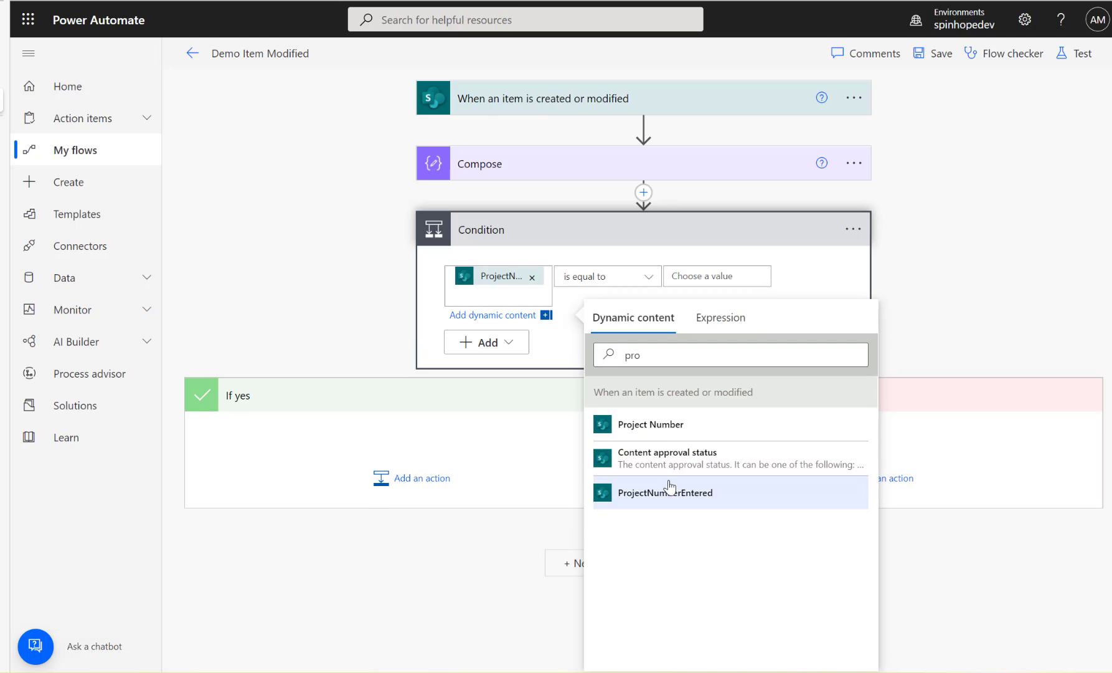
left_click(692, 275)
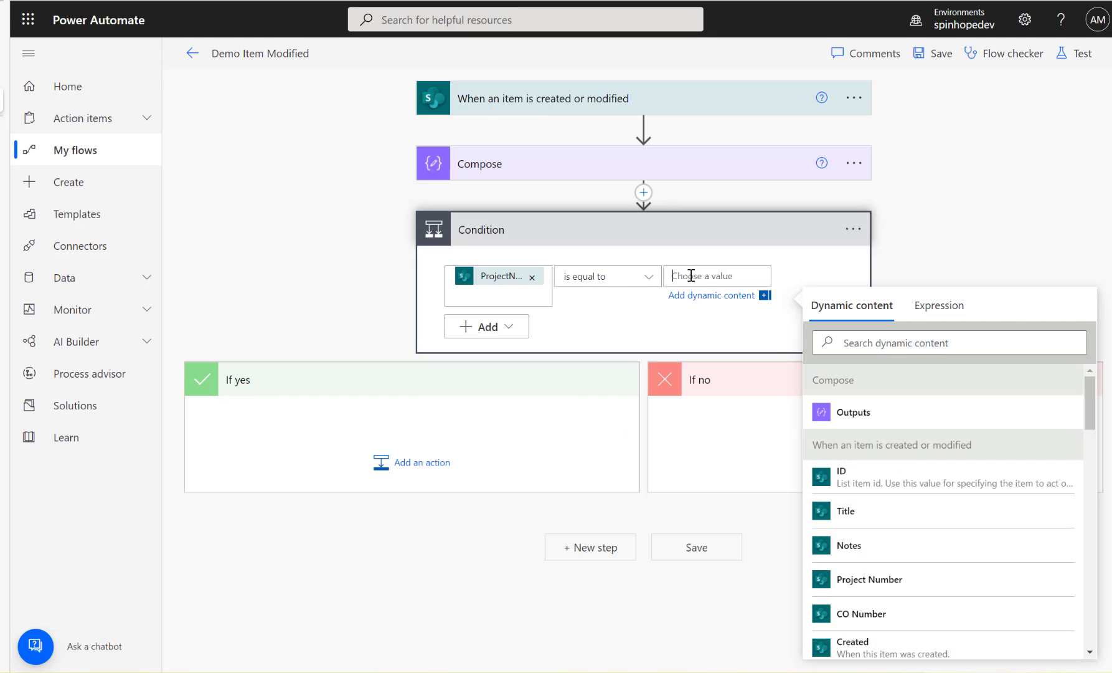
left_click(941, 316)
type("f")
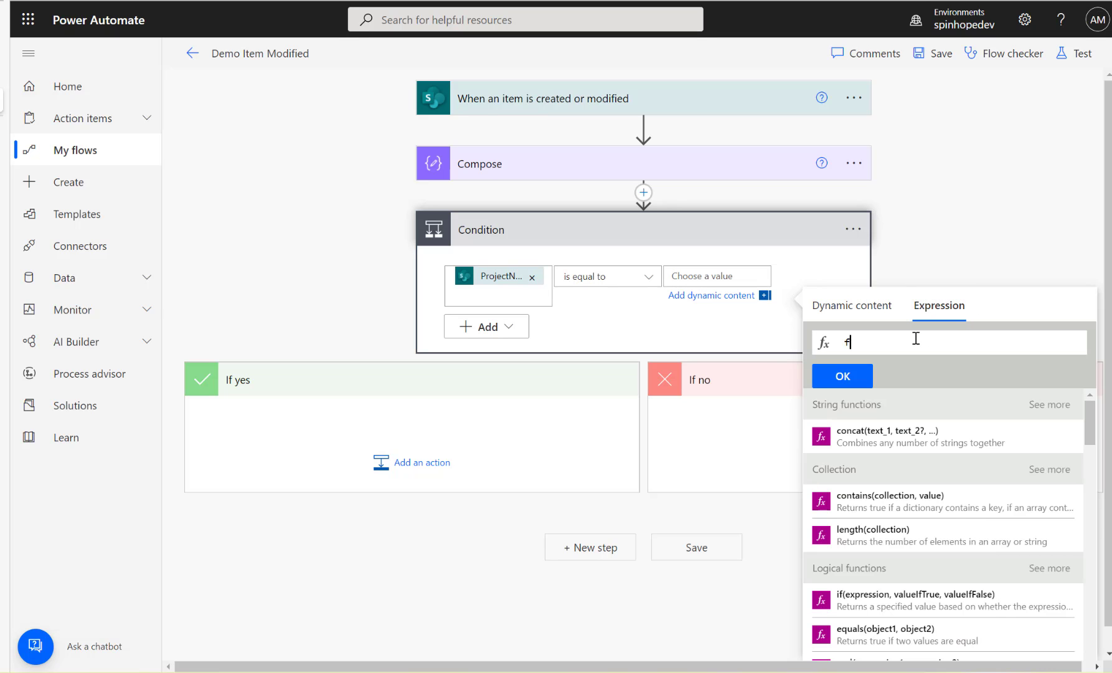
type("alse")
left_click(803, 357)
left_click(838, 376)
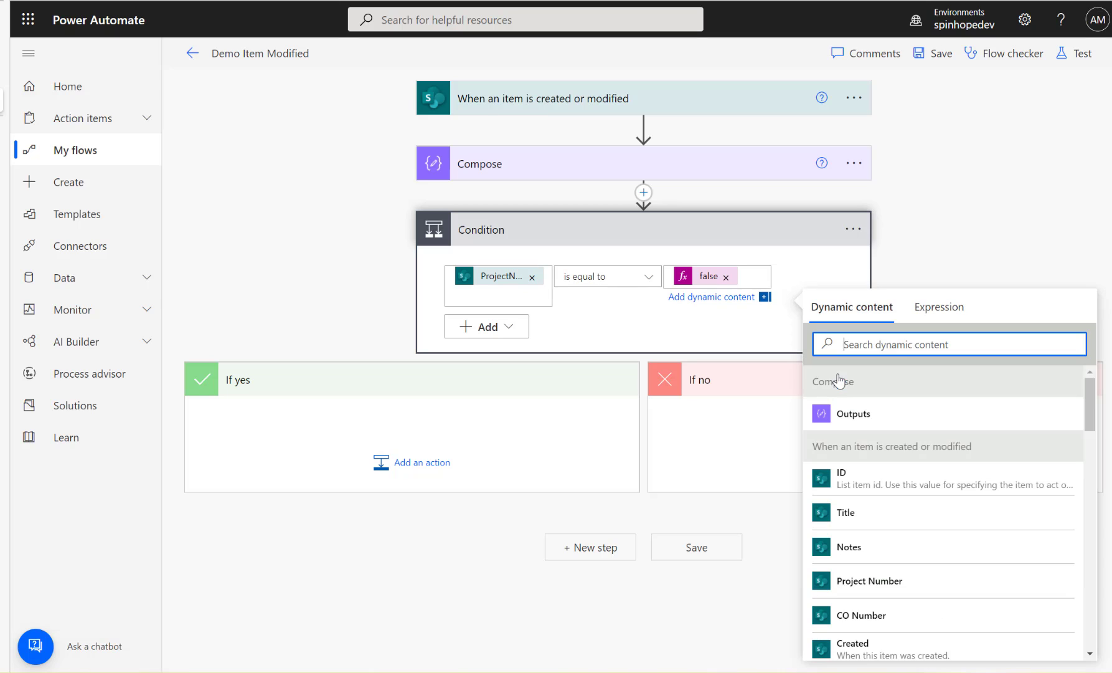
Step: Add a SharePoint Update item action under If yes, targeting Spinhope Ltd Team Site and TestList
left_click(429, 464)
type("update")
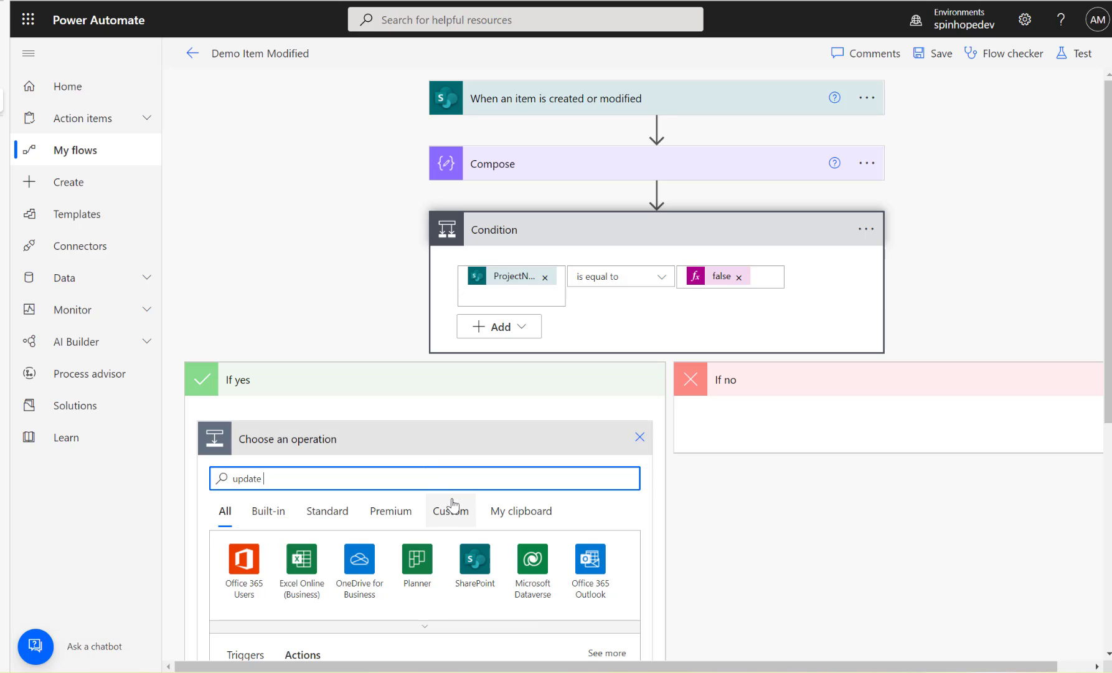
type(" item")
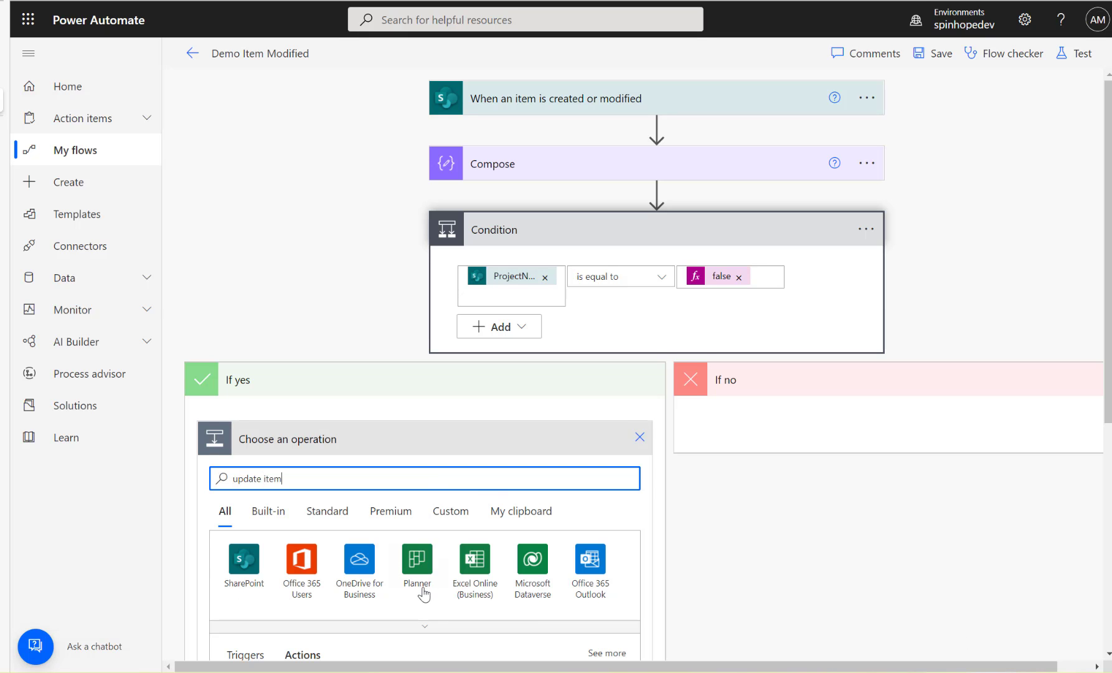
scroll(424, 595, "down", 3)
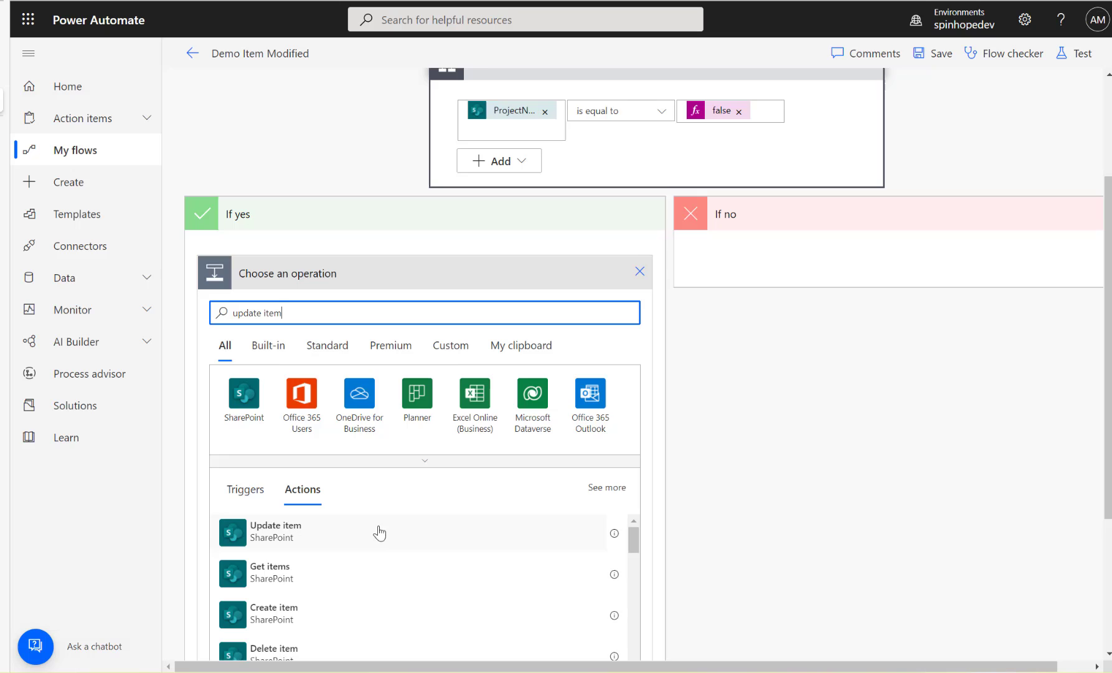
left_click(312, 611)
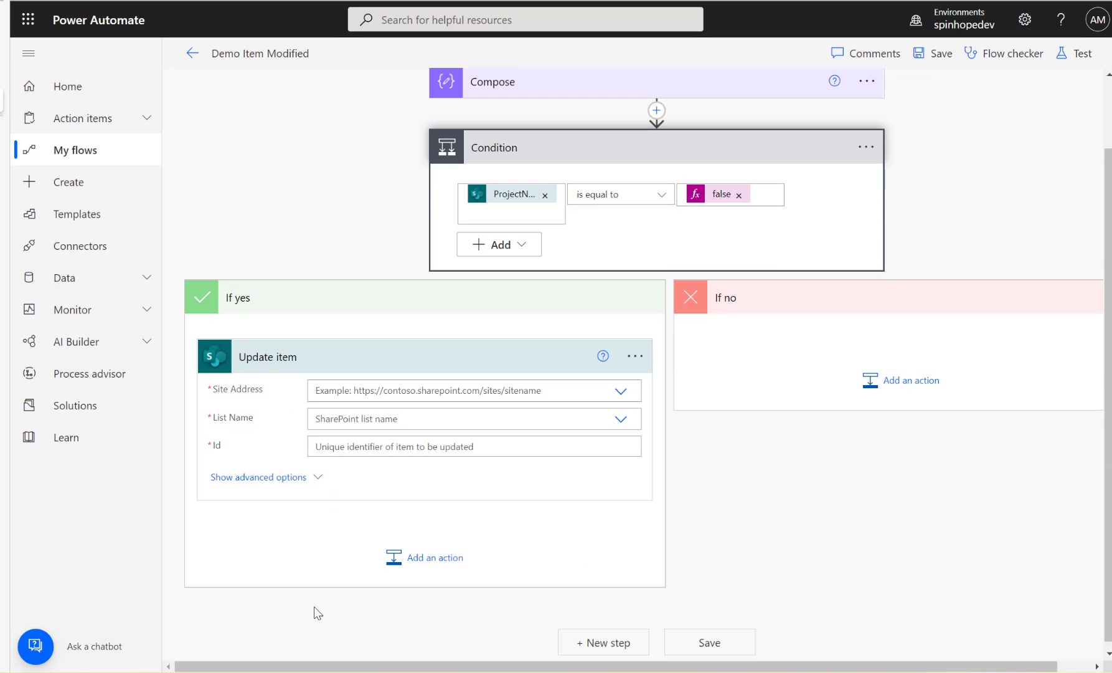
left_click(495, 390)
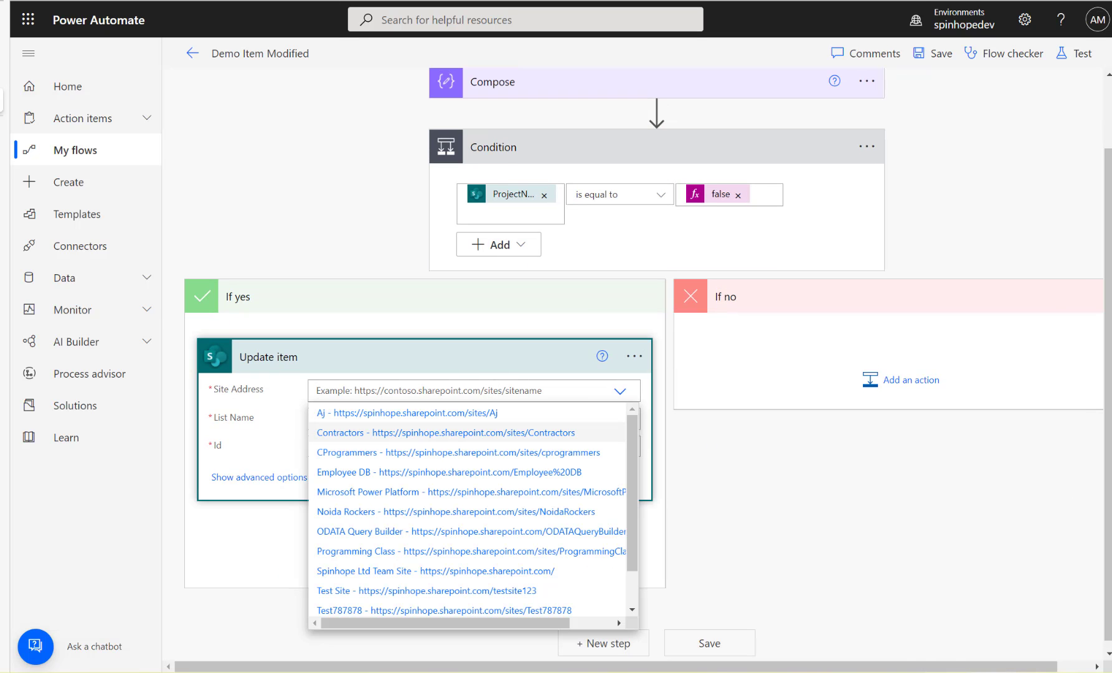
left_click(436, 572)
left_click(429, 420)
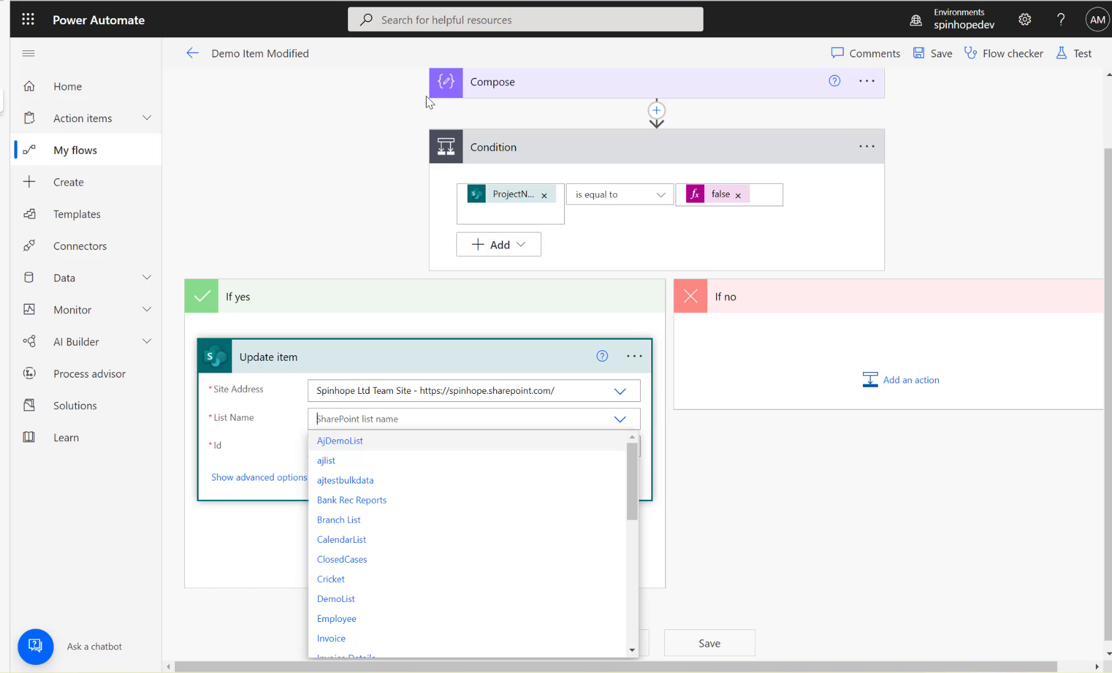
scroll(387, 176, "up", 1)
left_click(498, 103)
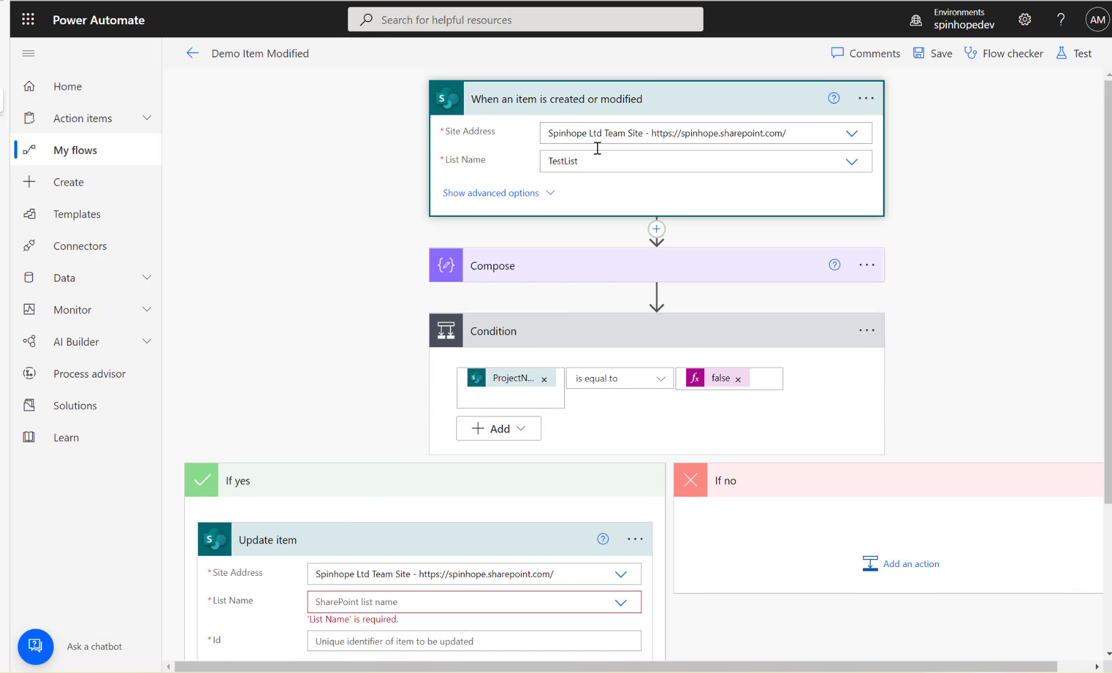
scroll(233, 410, "down", 3)
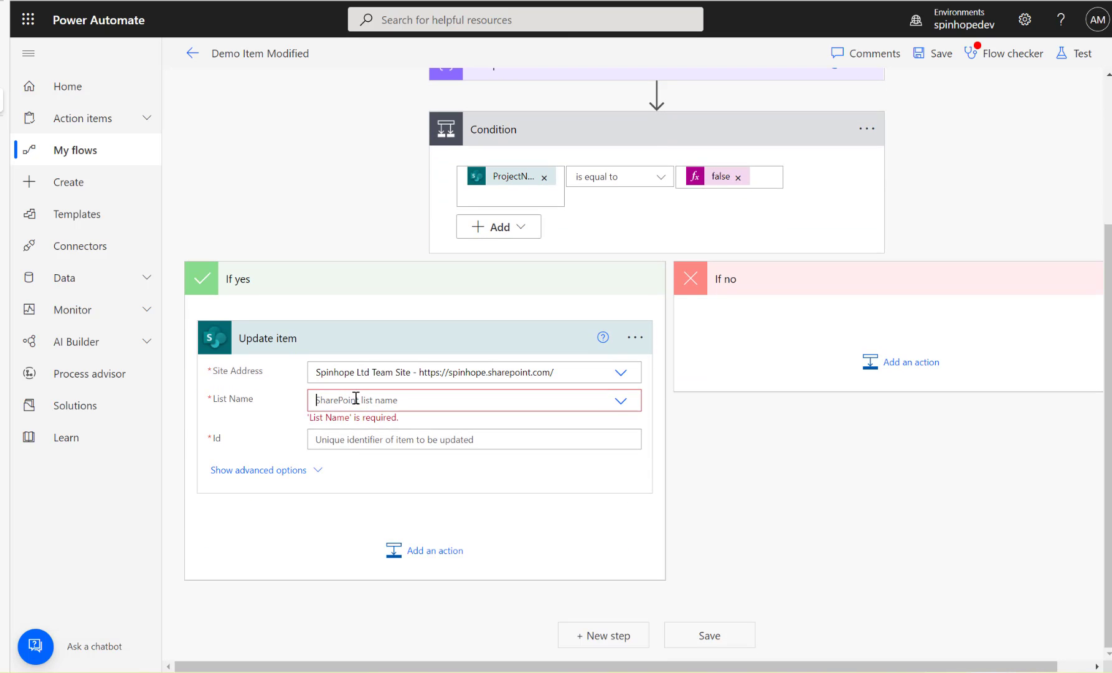
type("test")
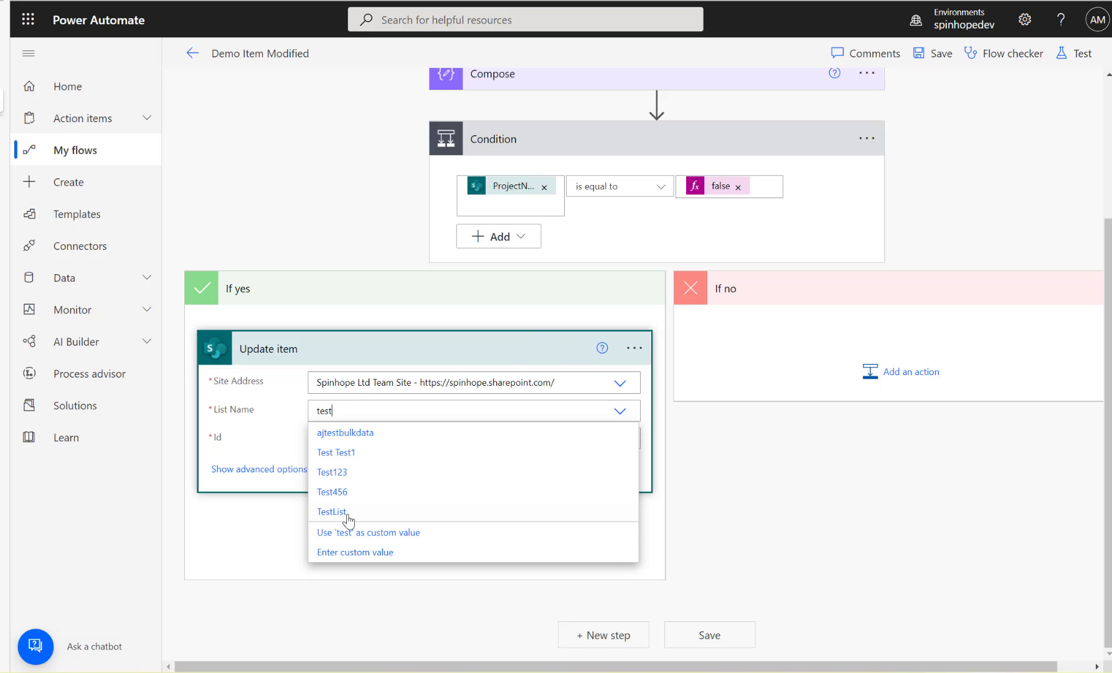
left_click(332, 512)
Step: Map Id to ID and Title to Title, set ProjectNumberEntered to Yes, and save
left_click(630, 290)
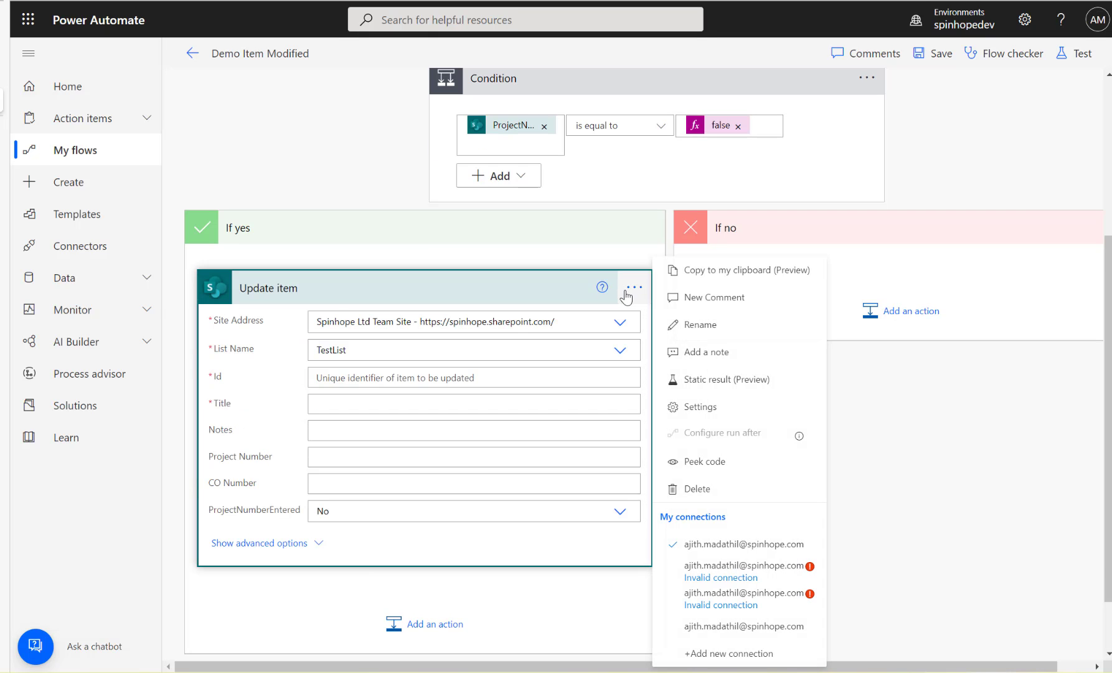
left_click(353, 375)
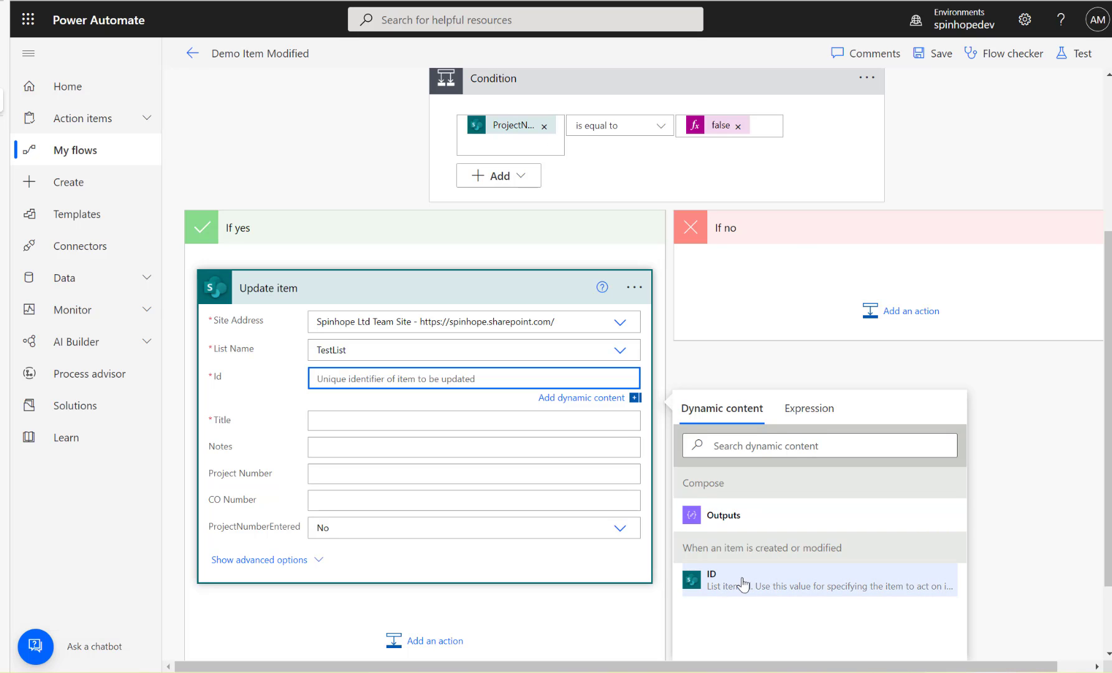
scroll(606, 232, "up", 4)
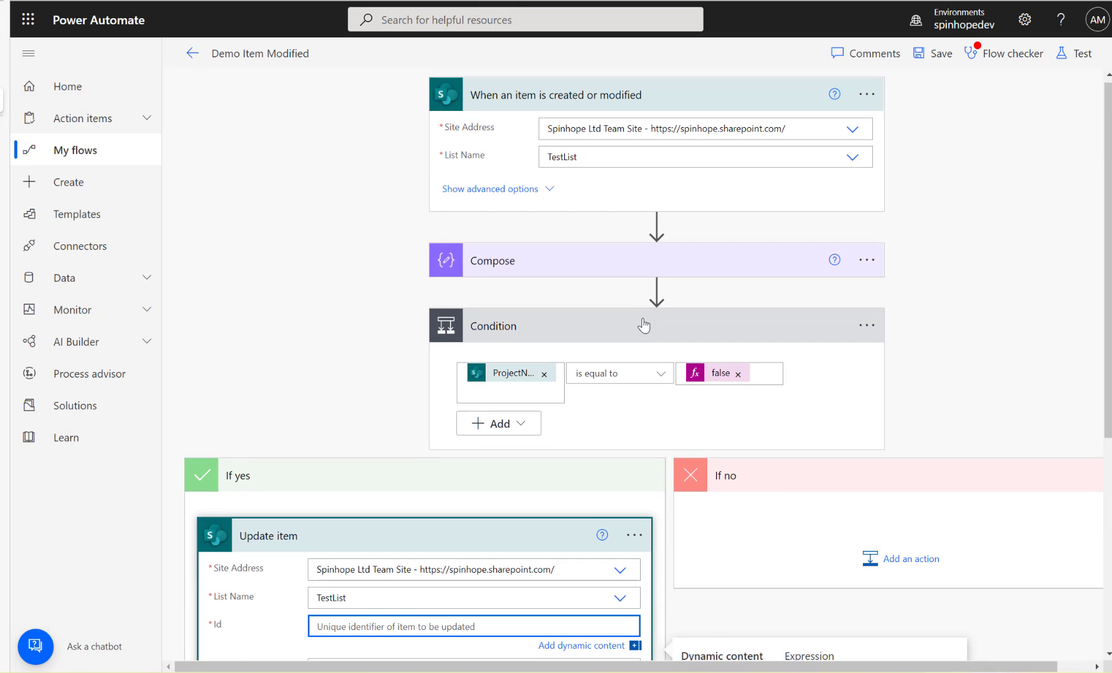
scroll(641, 323, "down", 4)
left_click(742, 561)
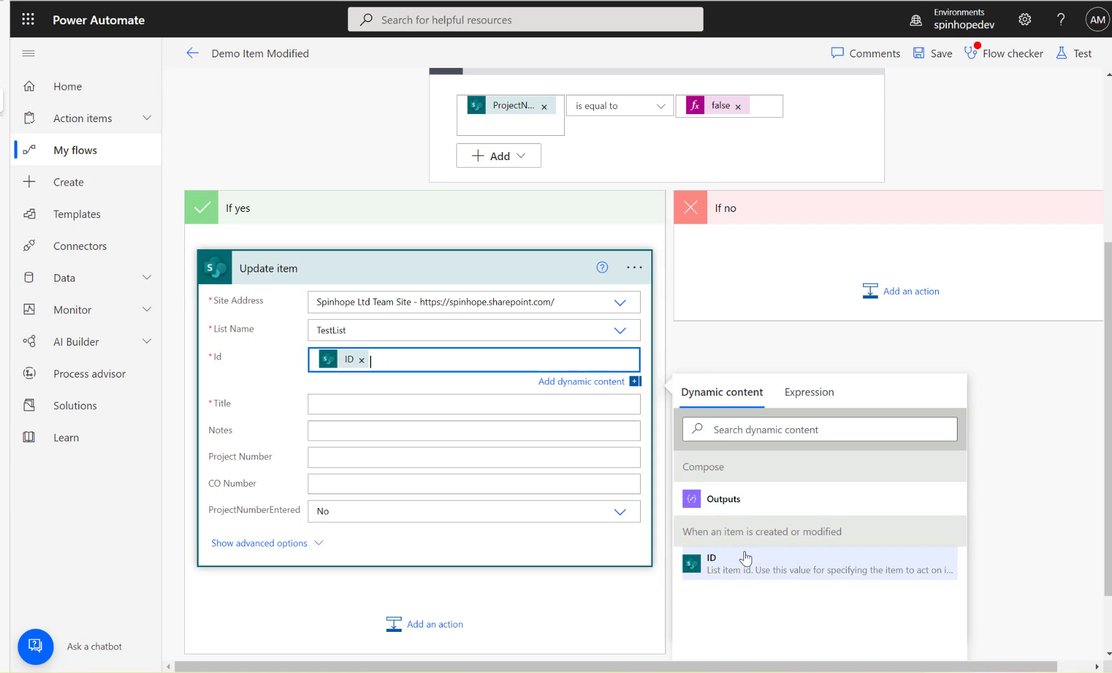
left_click(368, 403)
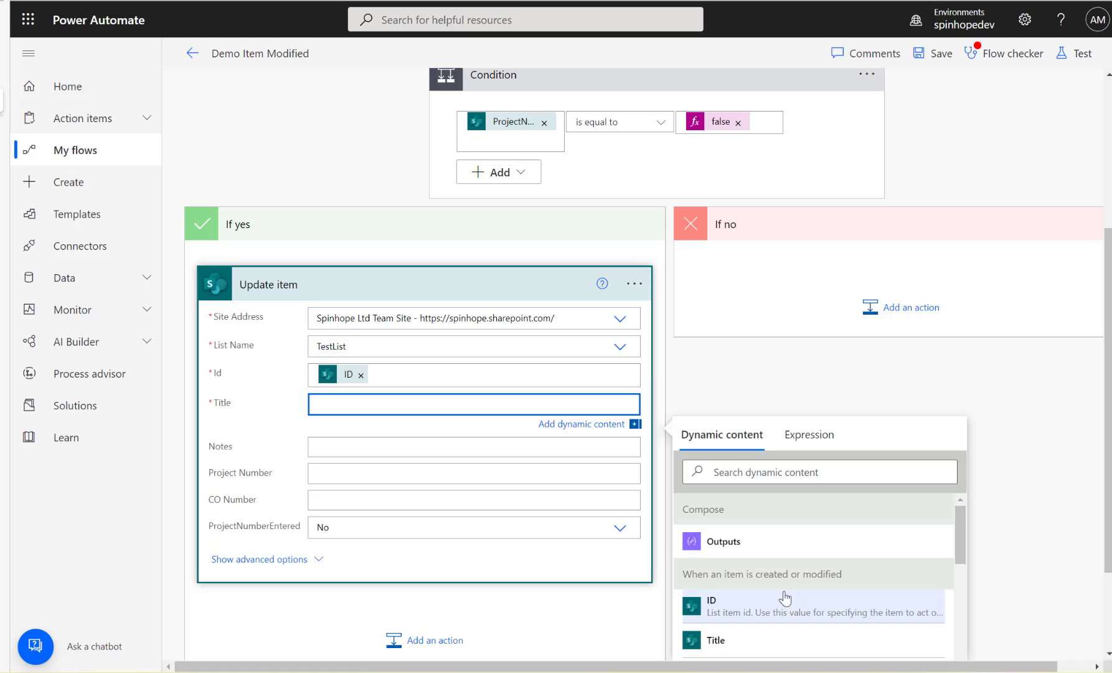
scroll(785, 598, "down", 1)
left_click(744, 563)
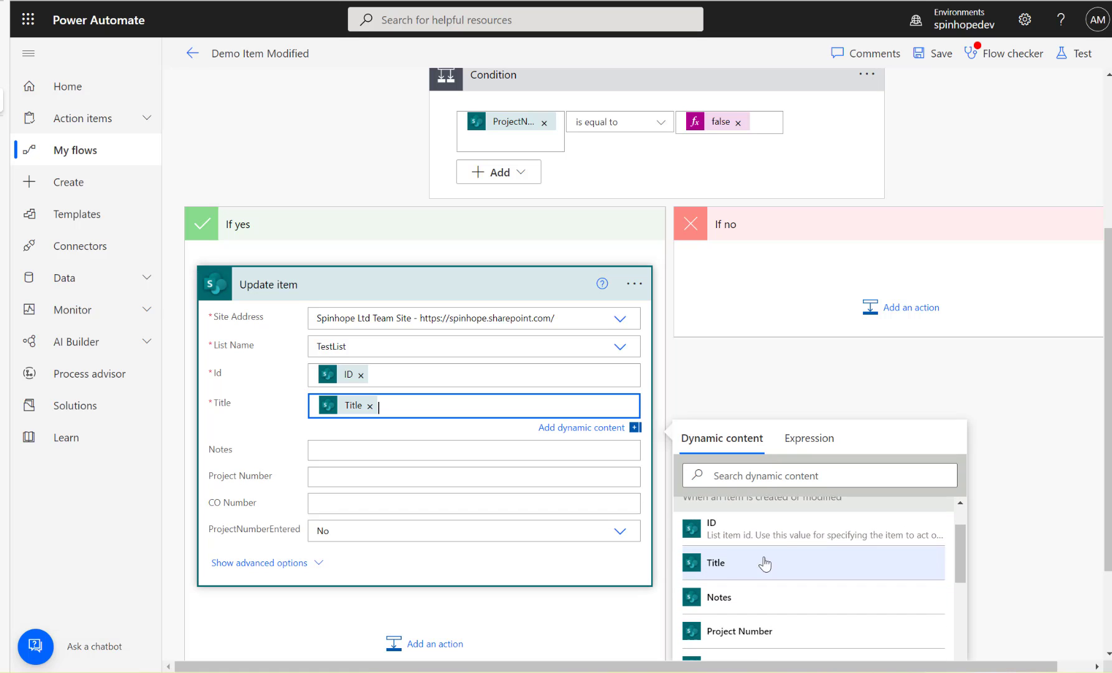
left_click(412, 537)
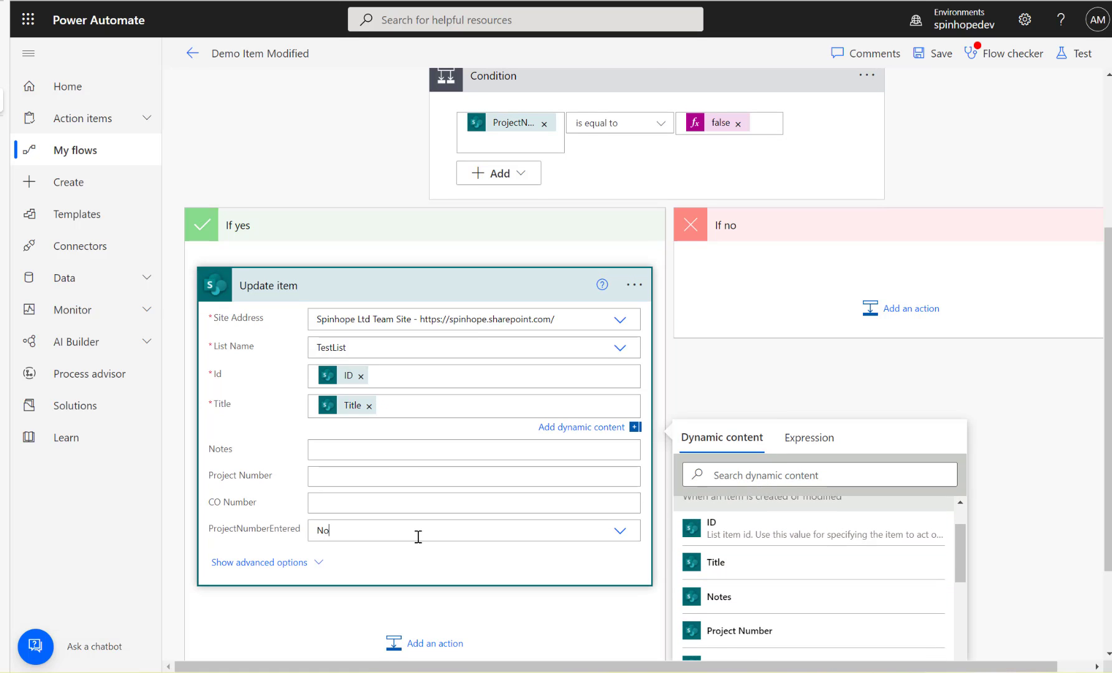
left_click(347, 567)
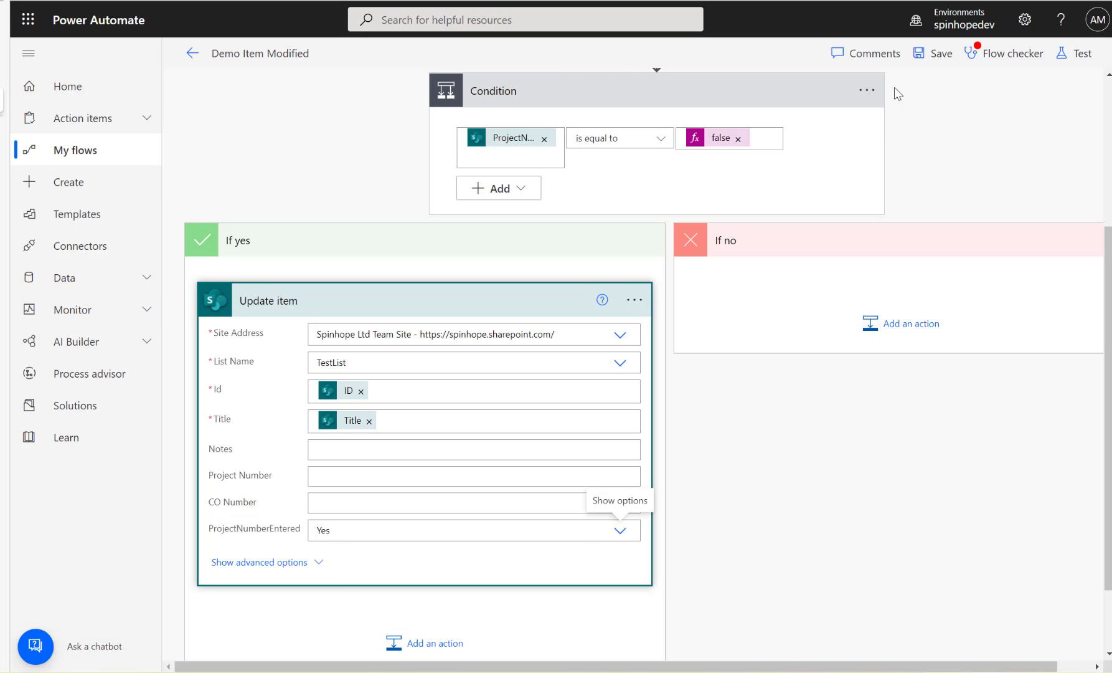
left_click(928, 55)
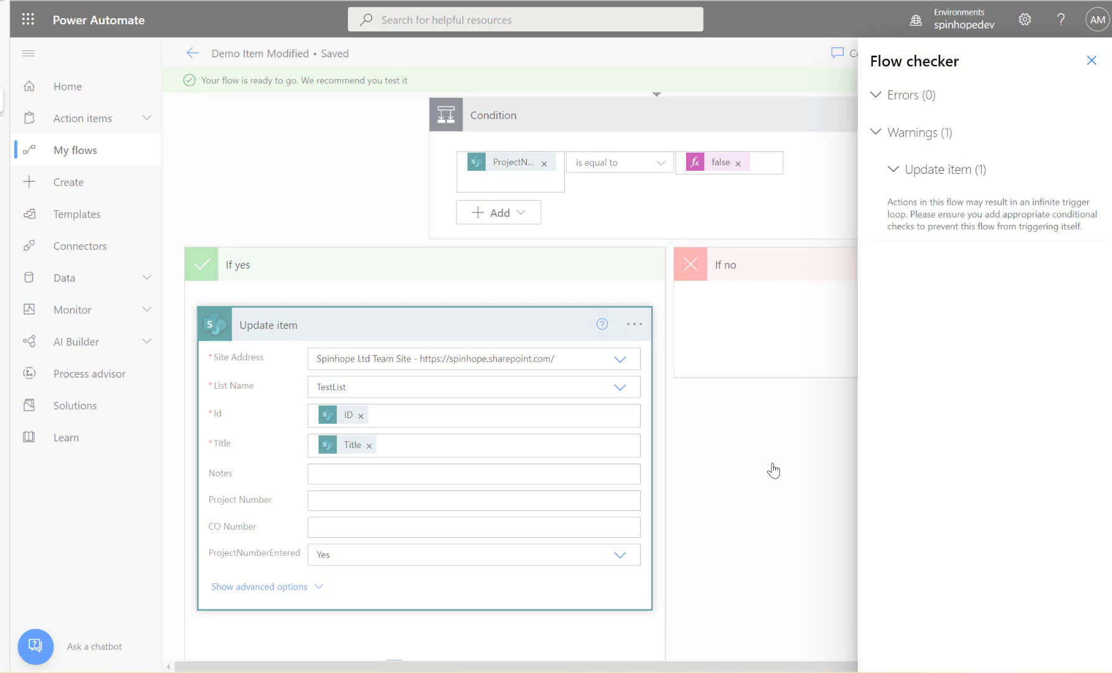
left_click(1092, 61)
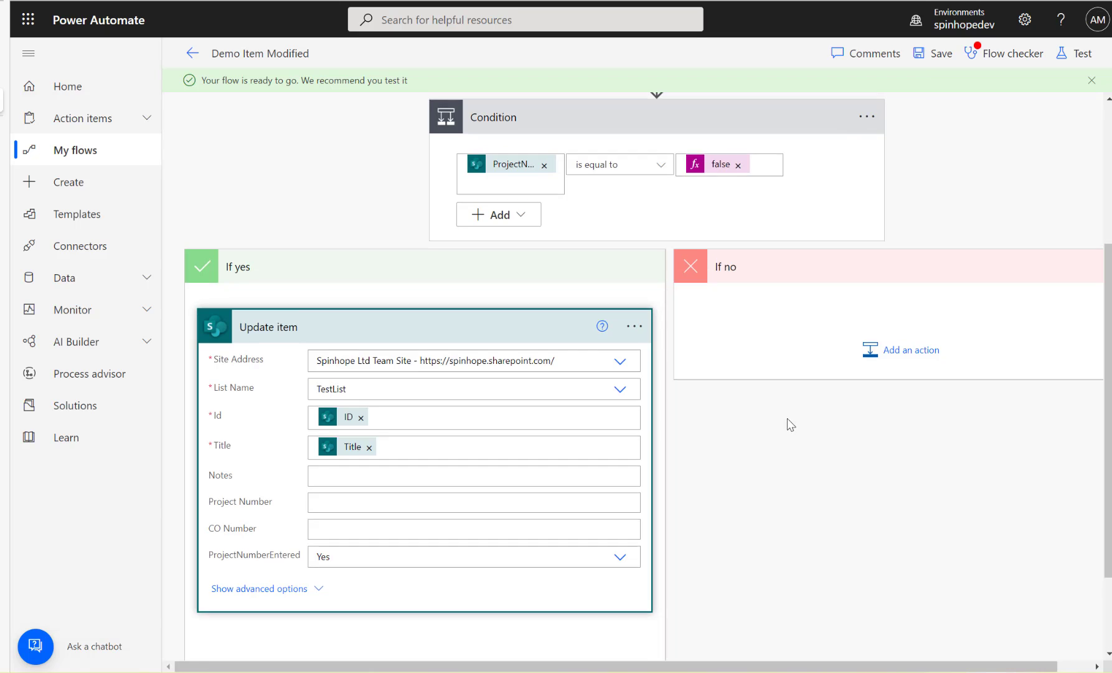
scroll(787, 421, "up", 4)
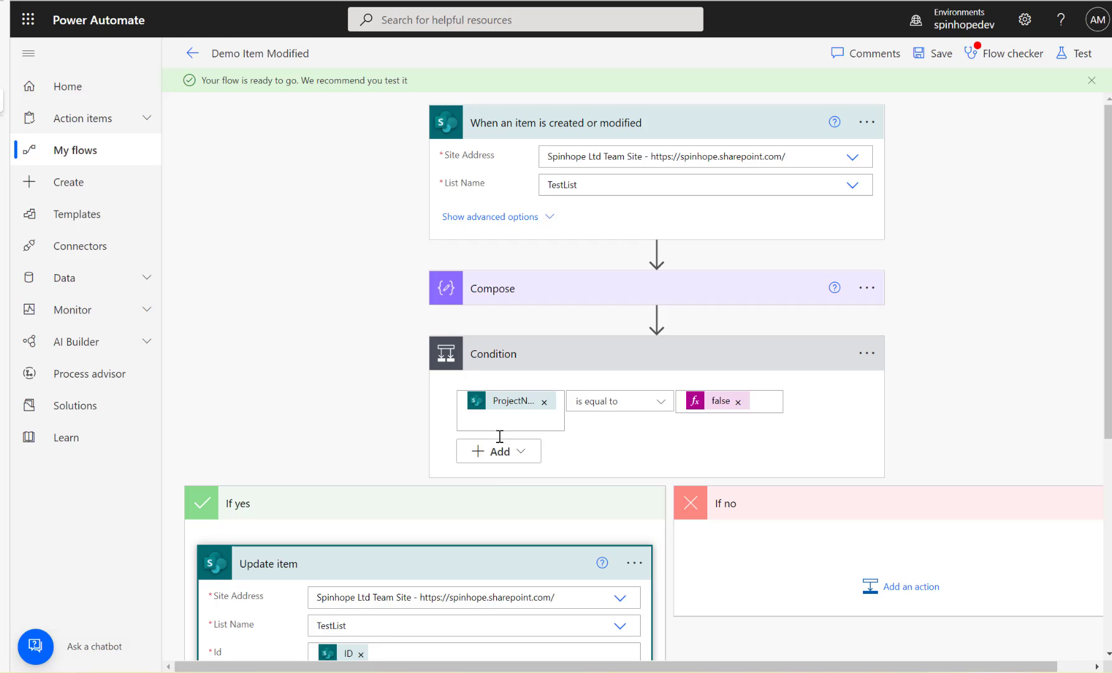
scroll(484, 471, "down", 4)
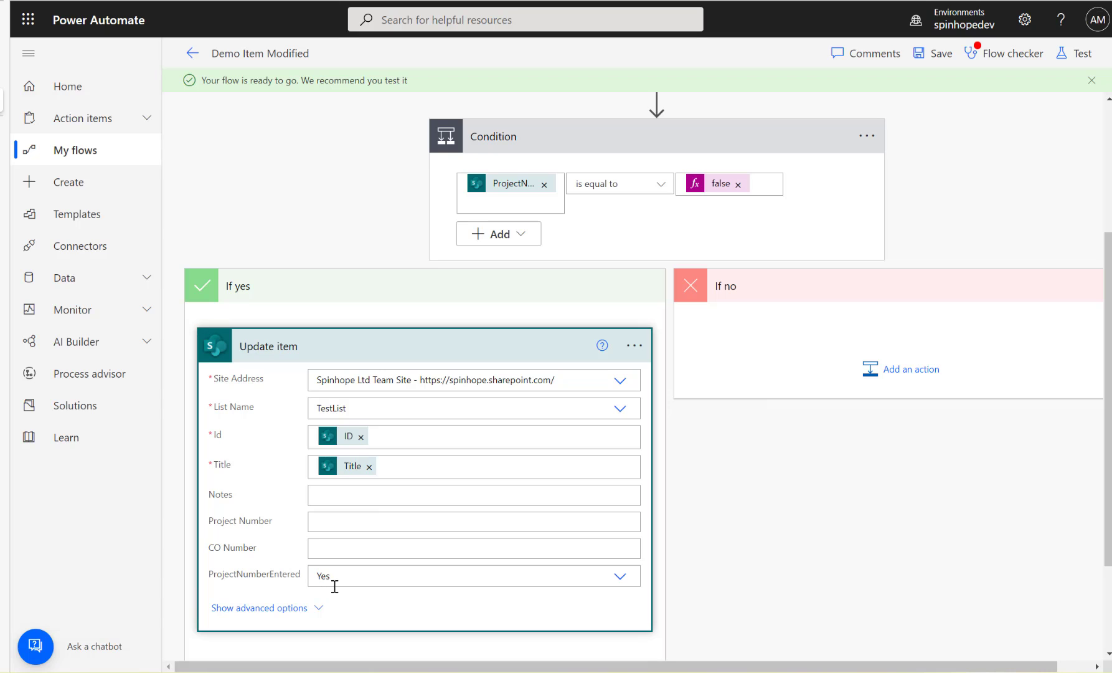
scroll(716, 249, "up", 4)
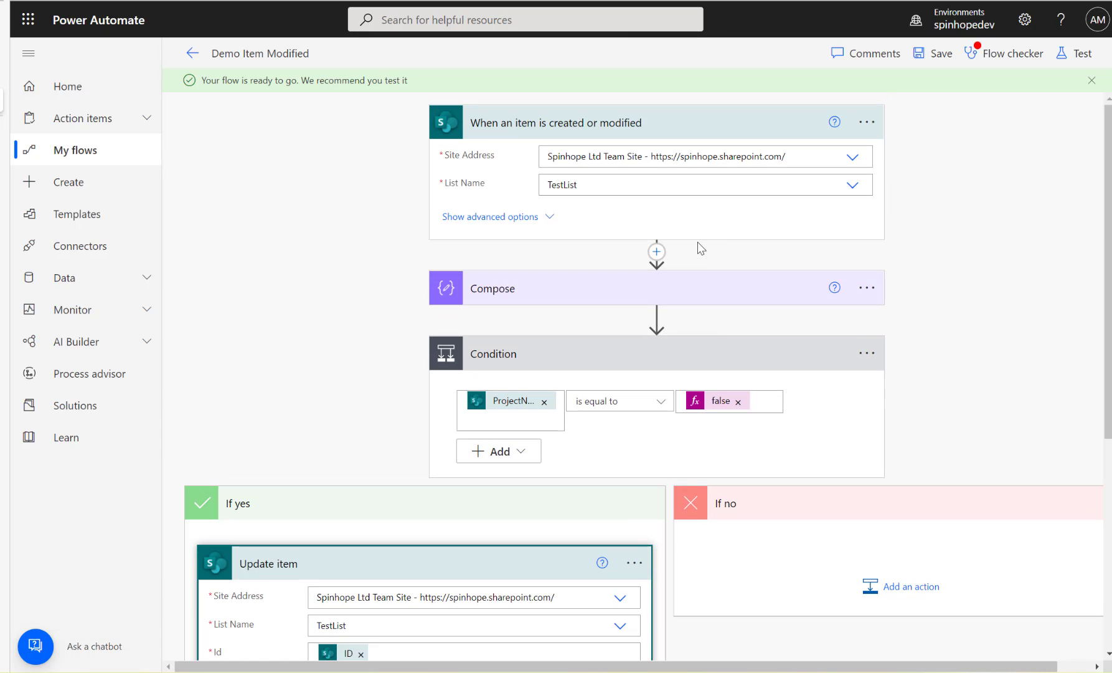
Step: Insert a temporary Compose 2 step right after the trigger
left_click(657, 252)
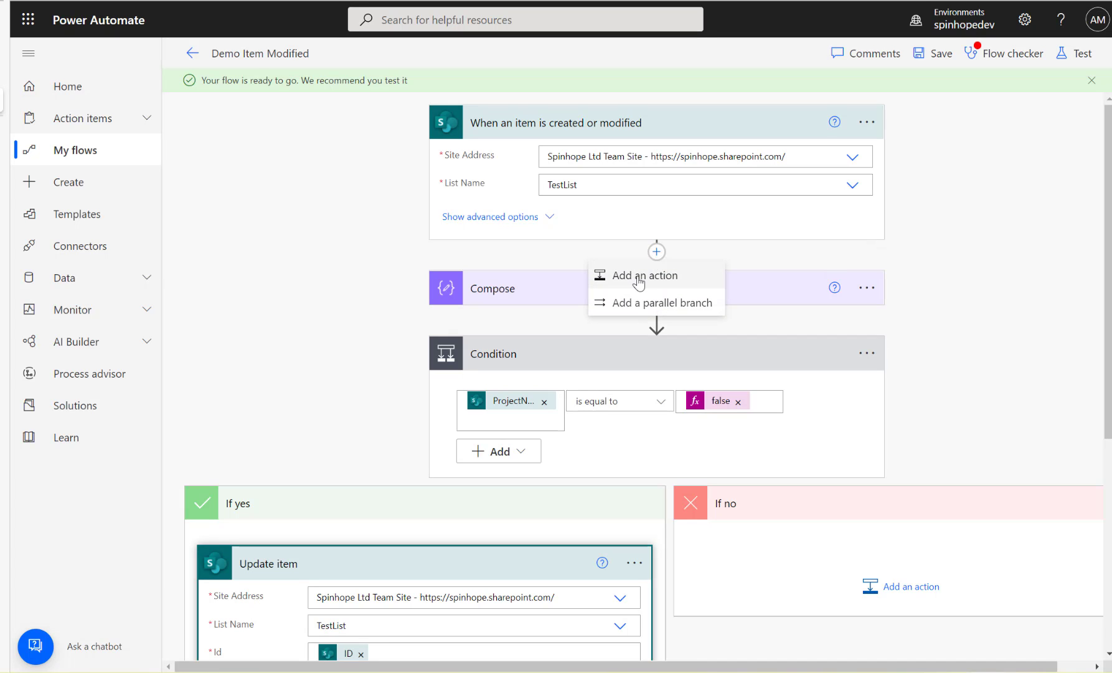
left_click(646, 281)
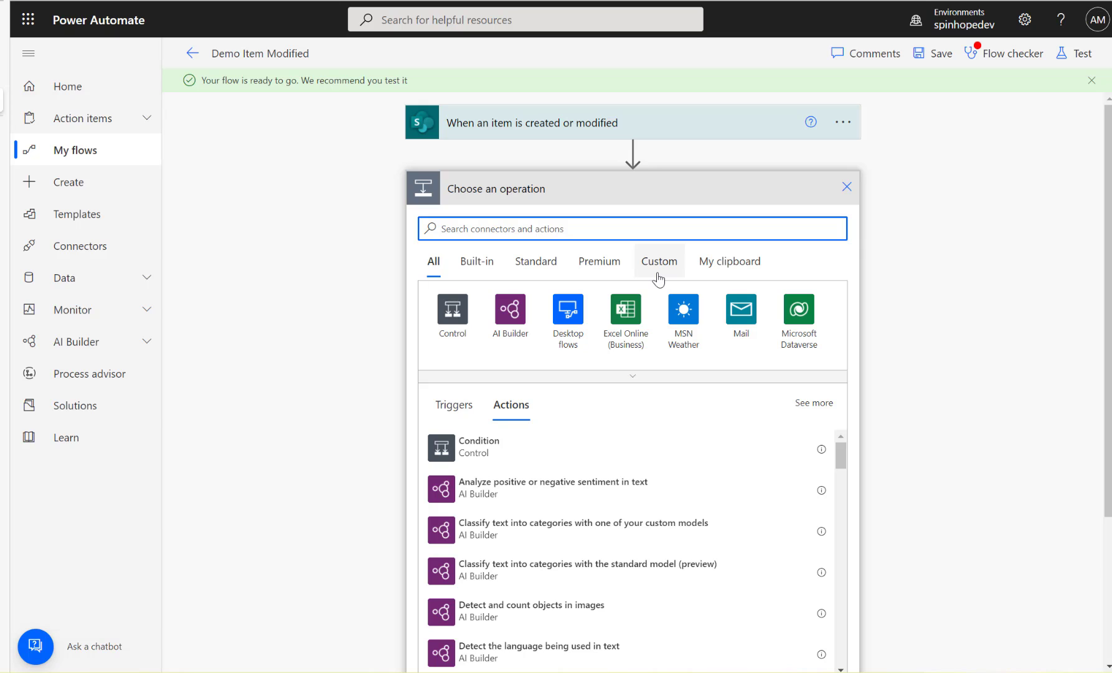
type("compose")
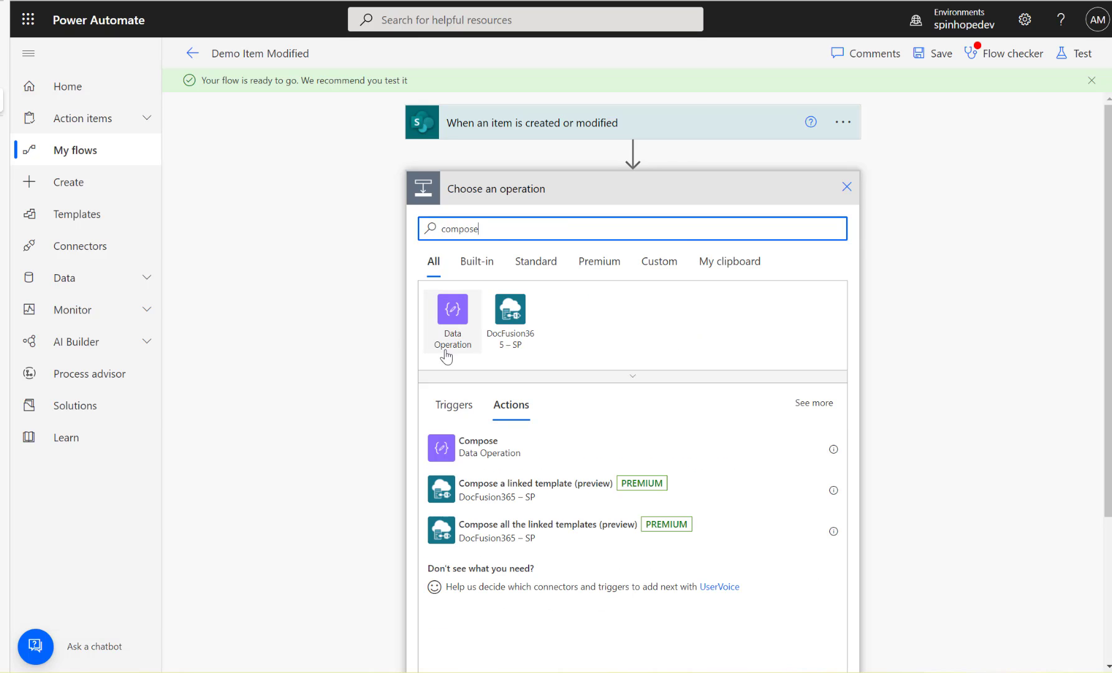
left_click(479, 462)
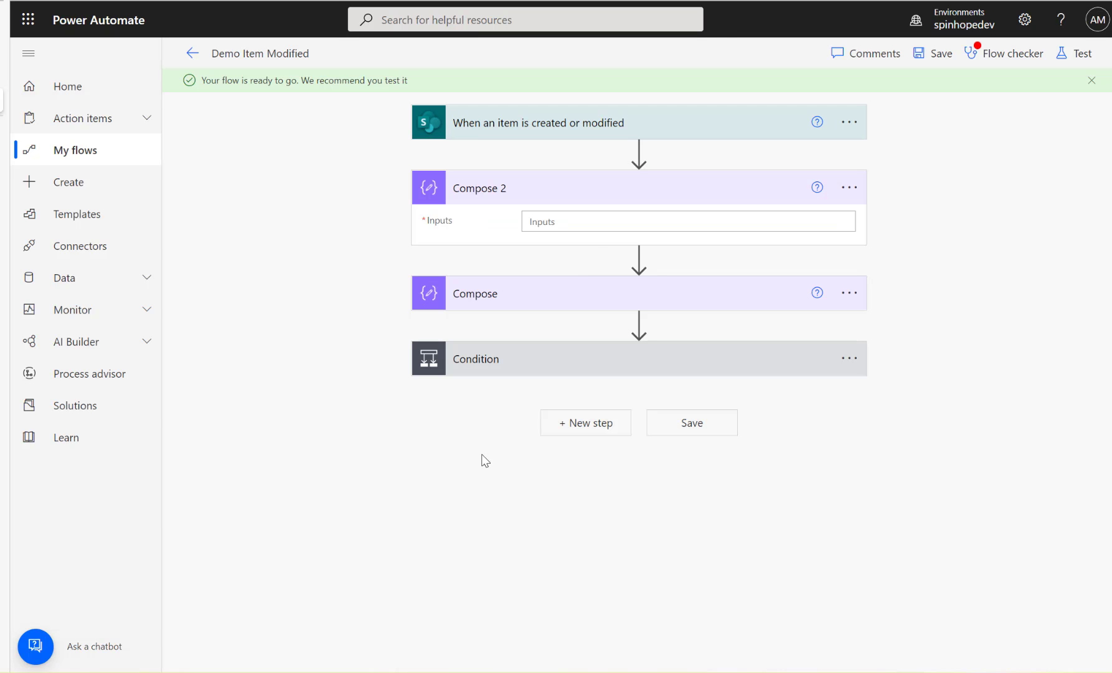
left_click(582, 225)
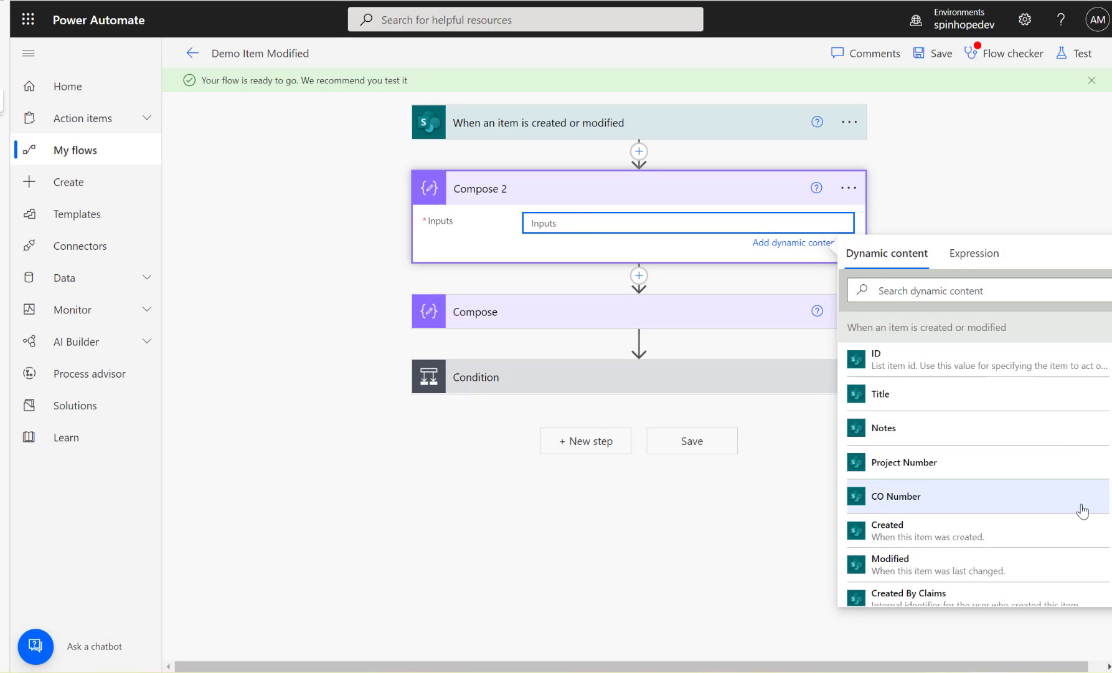
Step: Delete Compose 2 and insert a fresh step after the trigger
left_click(849, 187)
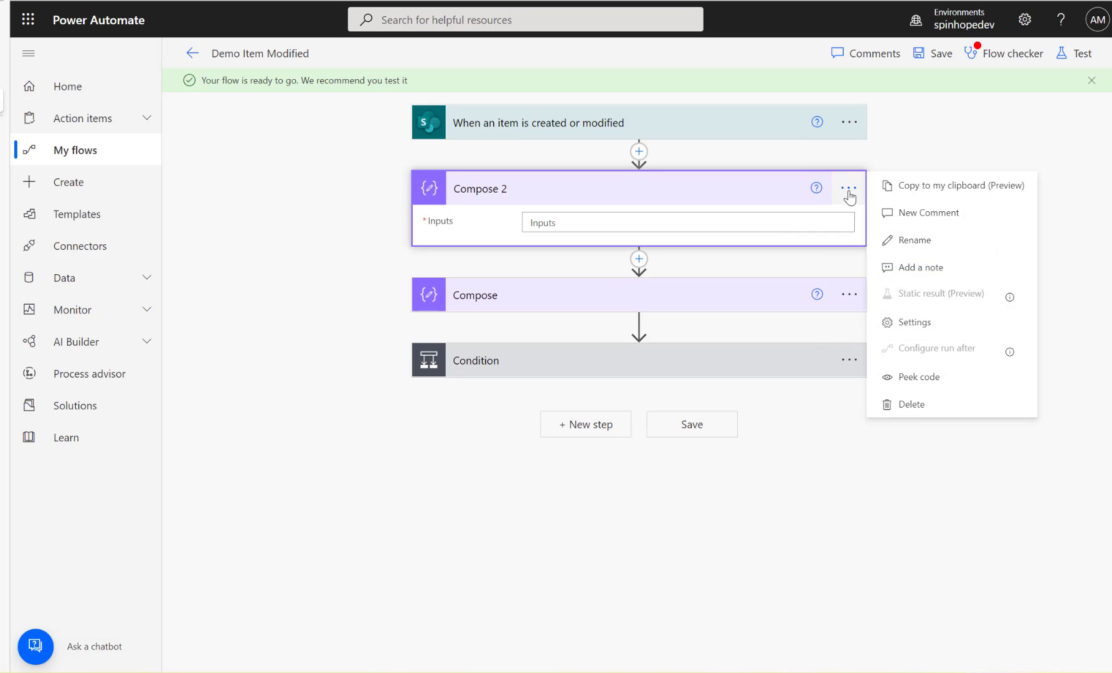
left_click(912, 405)
left_click(577, 371)
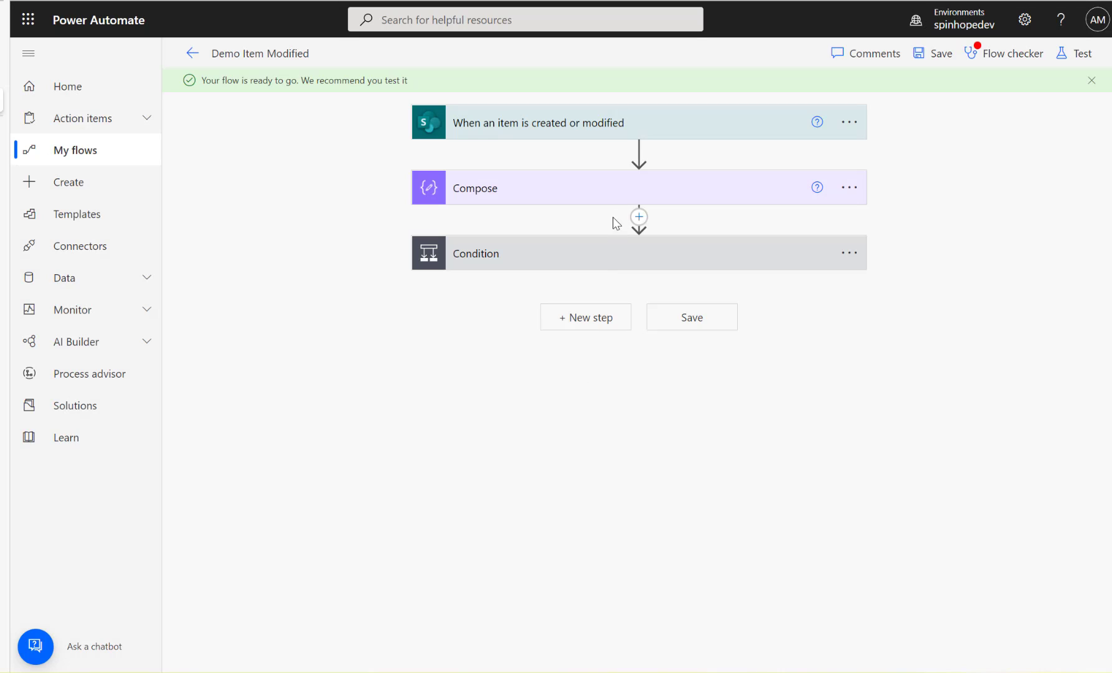
left_click(638, 153)
Step: Add a Filter array after the trigger with ProjectNumberEntered is equal to true
left_click(632, 177)
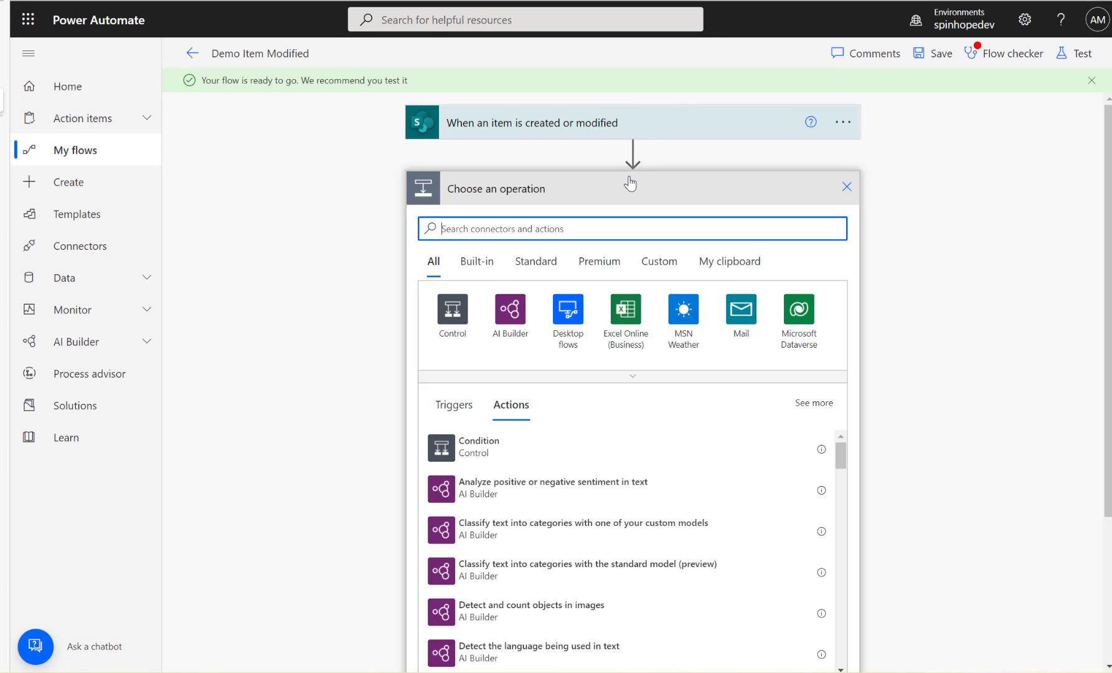
type("filter")
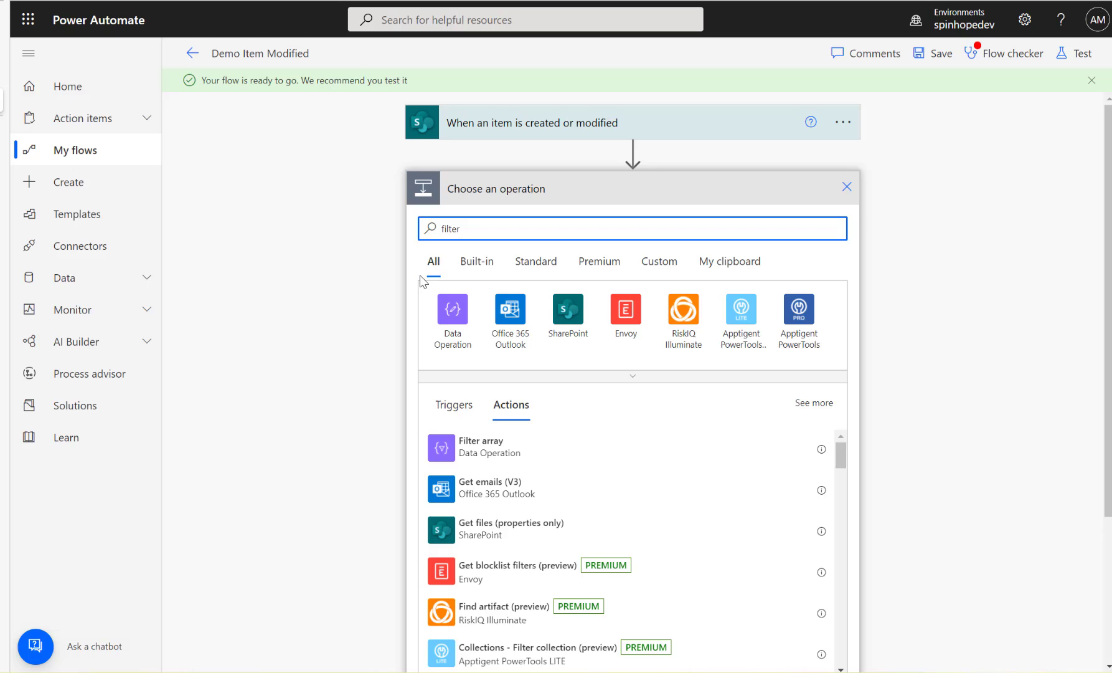
left_click(478, 450)
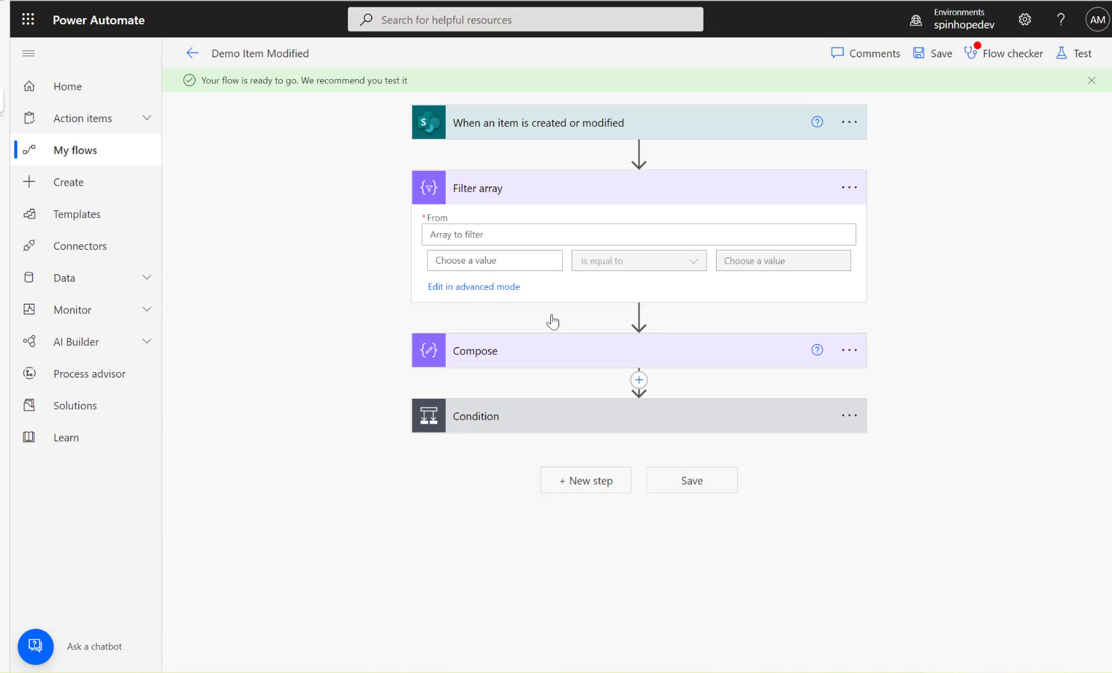
left_click(491, 262)
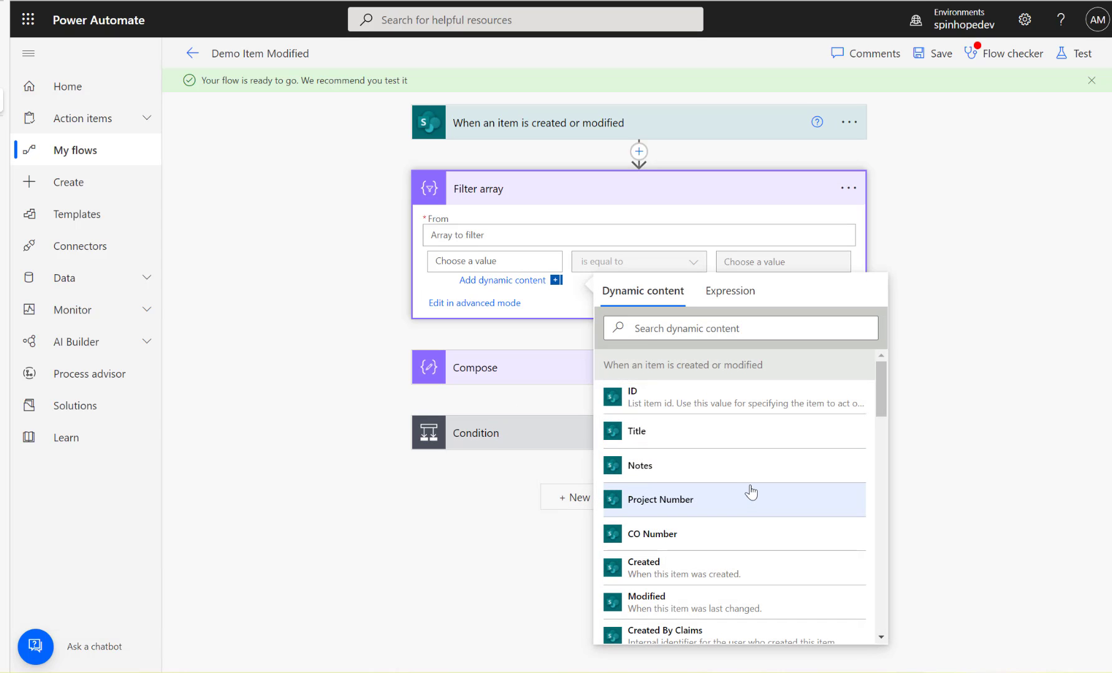
left_click(680, 328)
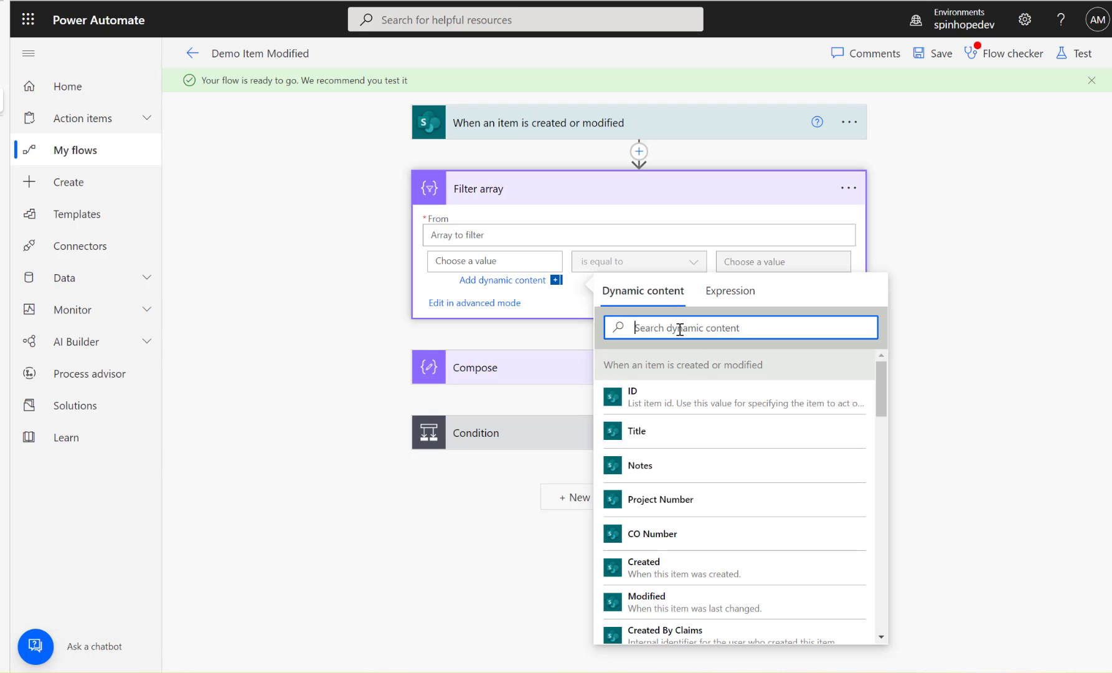
type("proj")
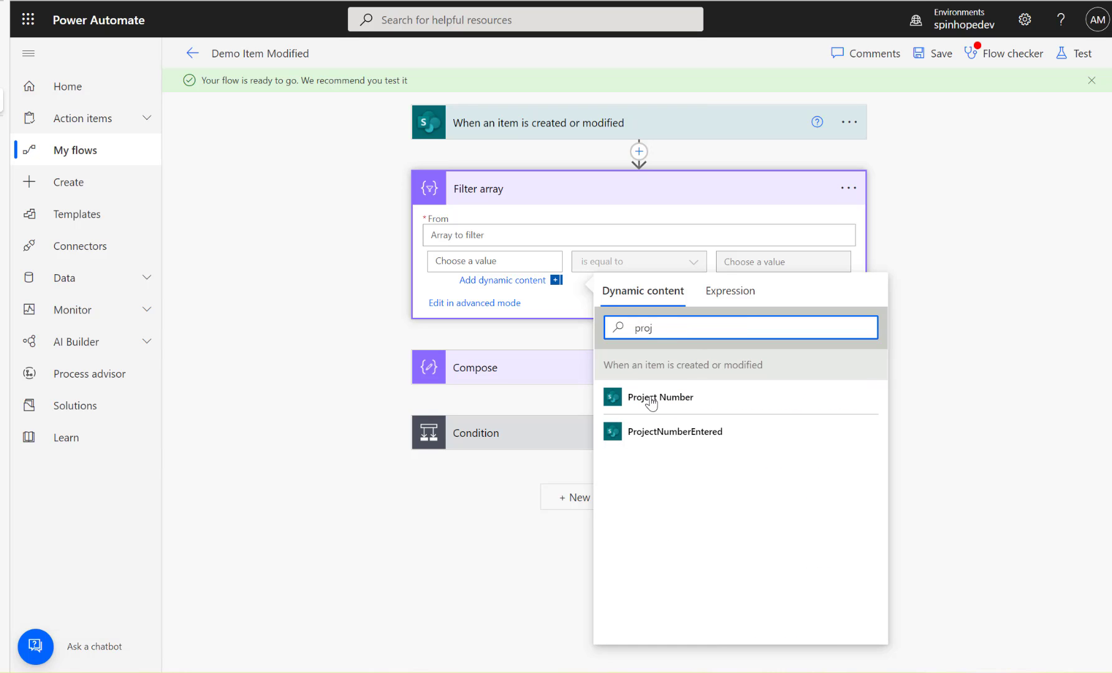
left_click(693, 436)
left_click(761, 259)
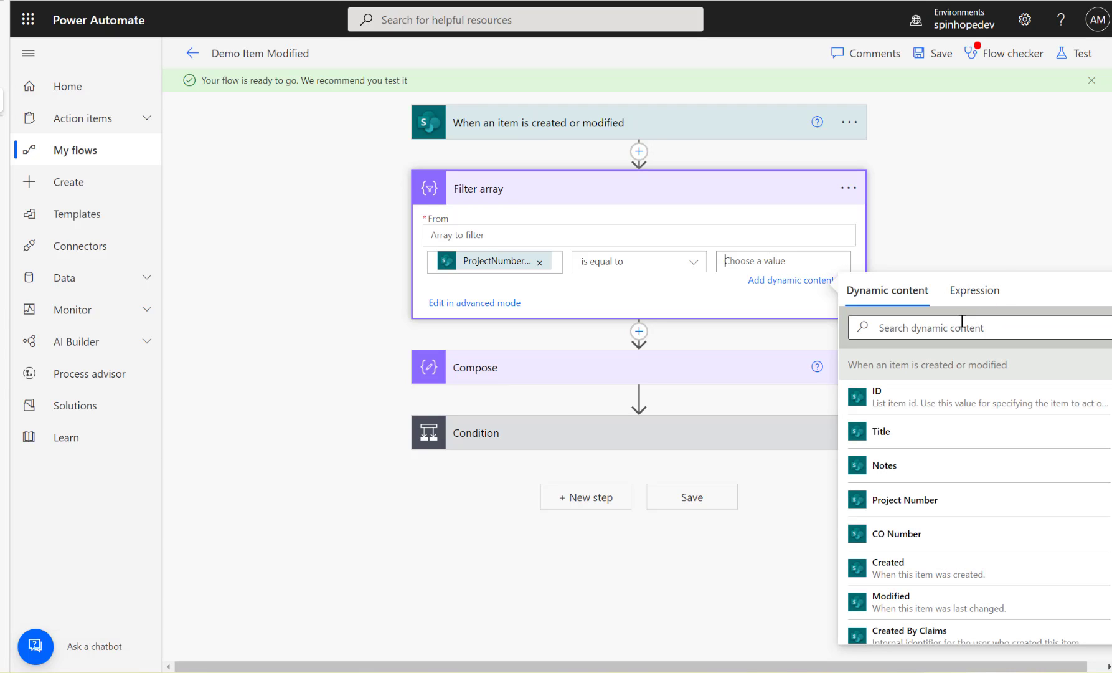
type("true")
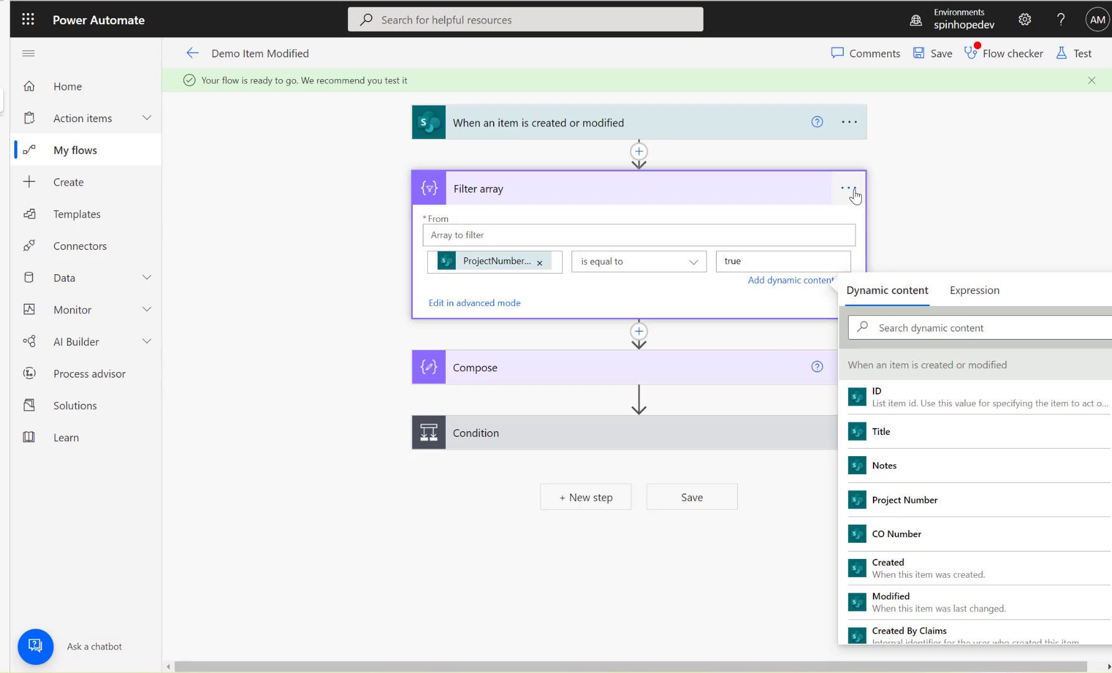
left_click(849, 187)
Step: Peek the Filter array's code and copy its where expression
left_click(923, 378)
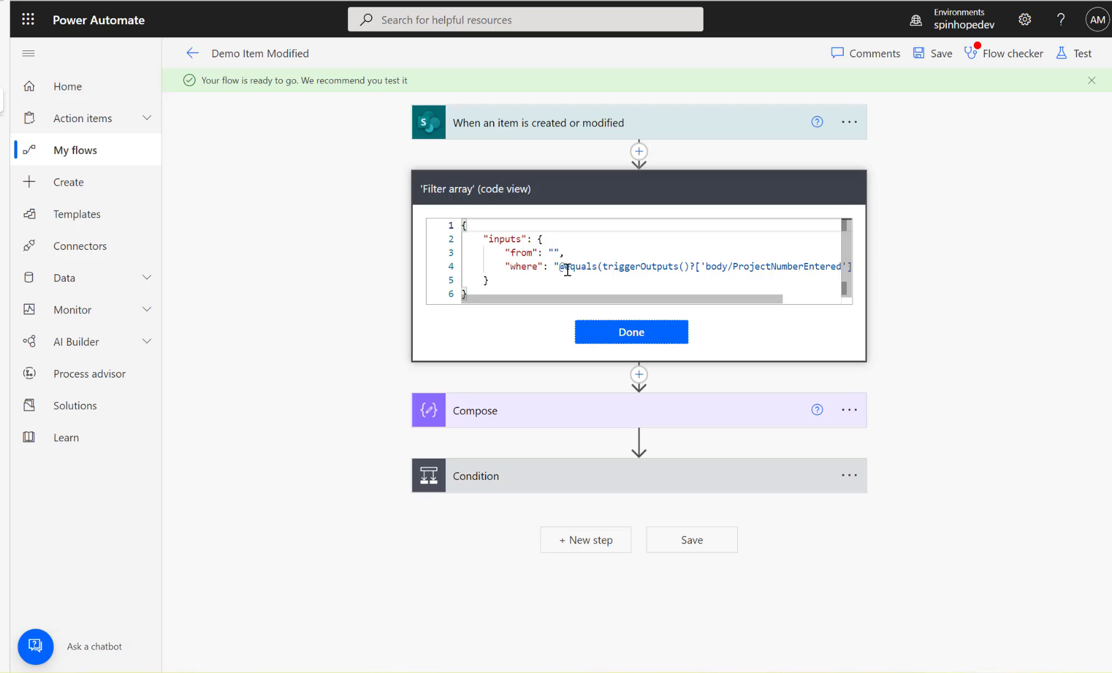
left_click_drag(568, 269, 800, 268)
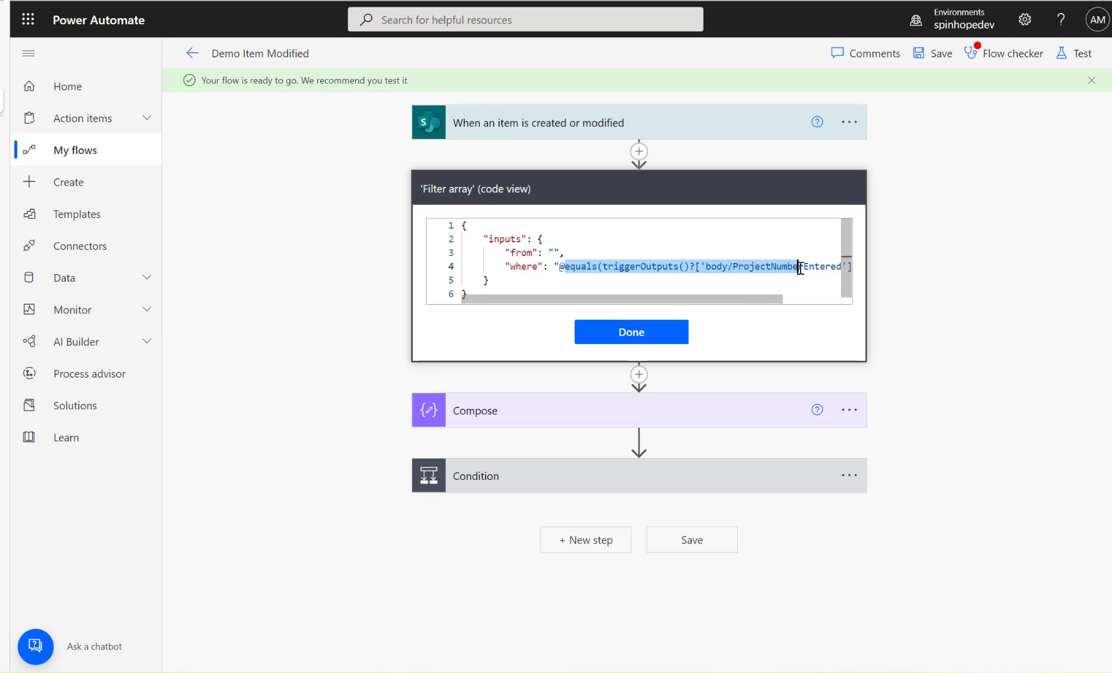
left_click(628, 334)
Step: Switch the operator to is not equal to and copy the updated code expression
left_click(641, 274)
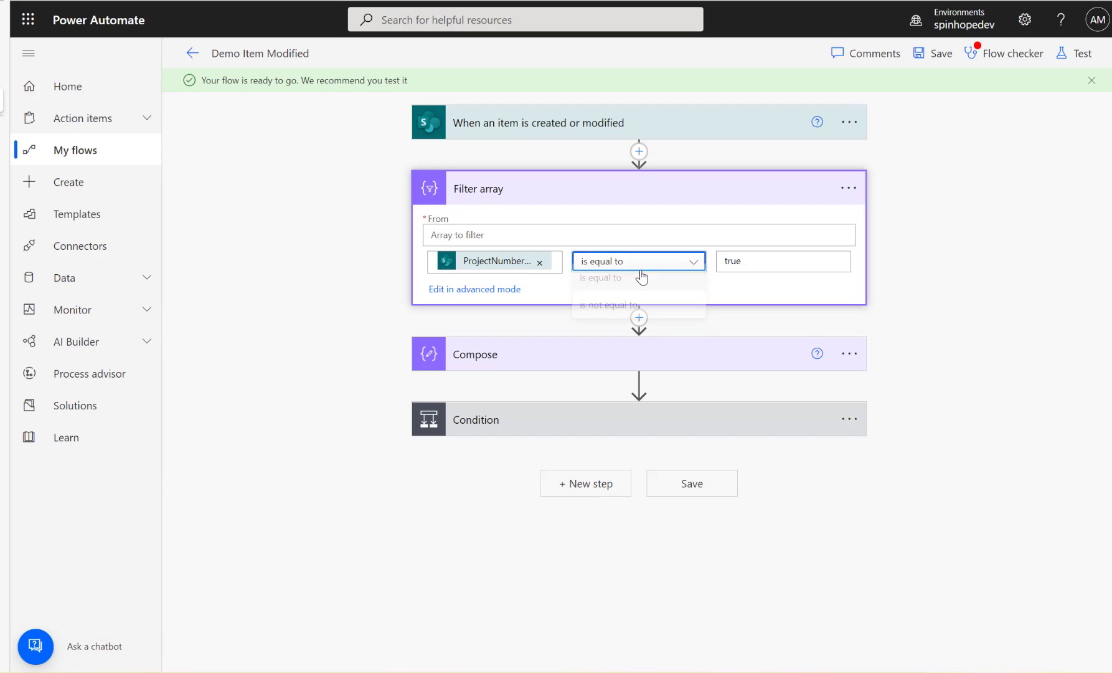
left_click(634, 318)
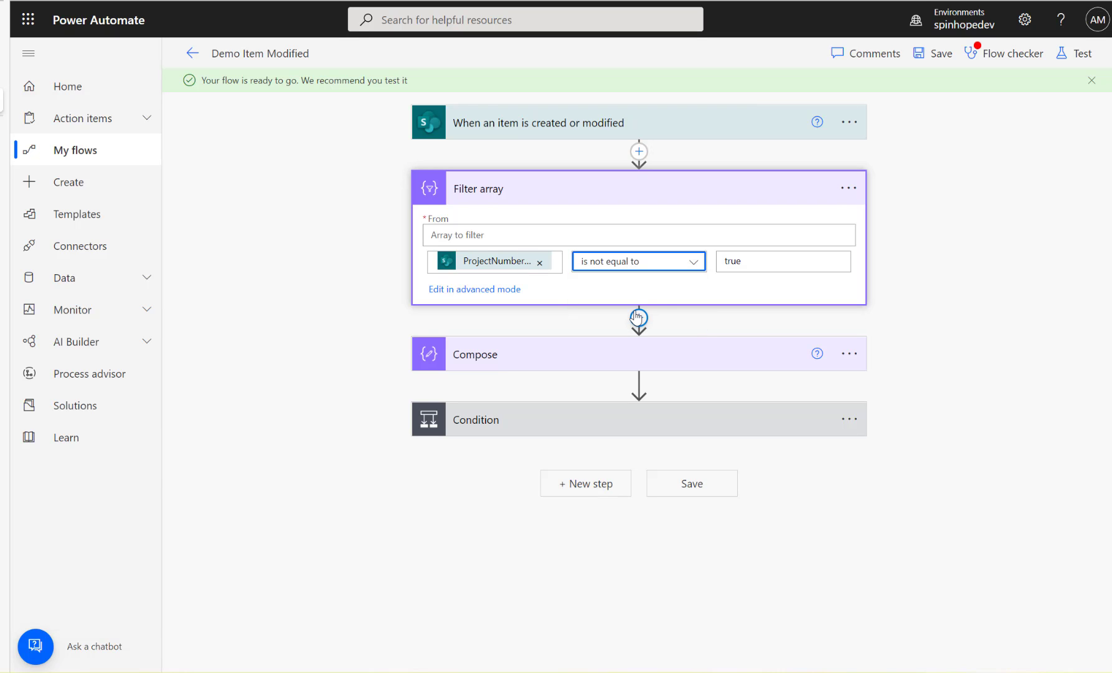
left_click(850, 192)
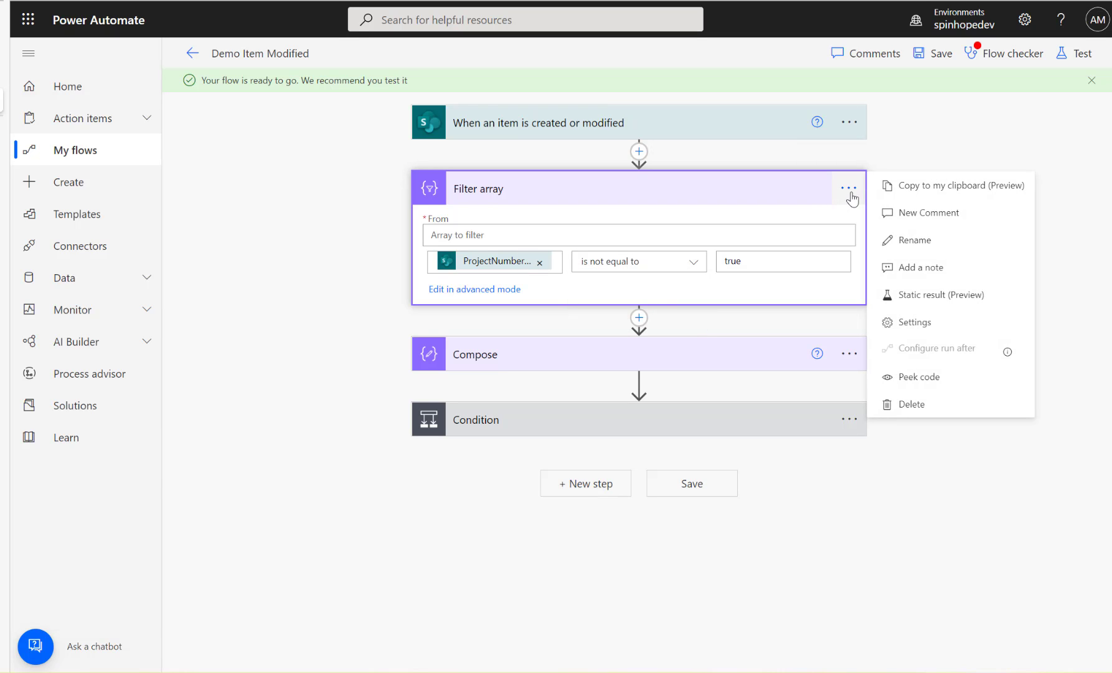
left_click(922, 376)
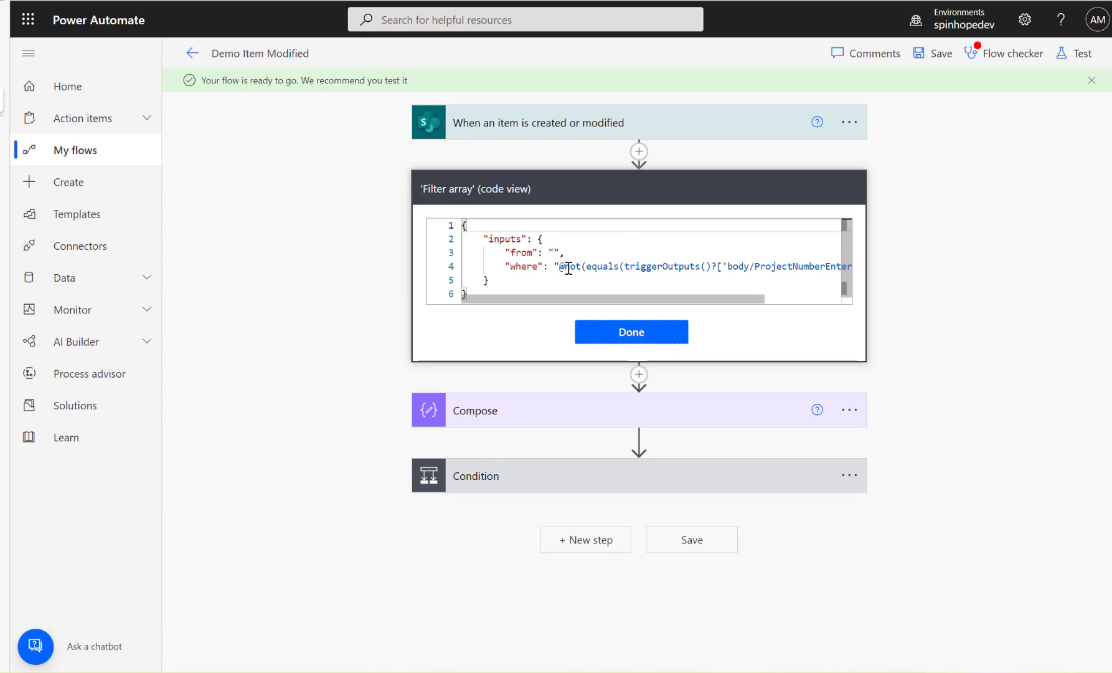
left_click_drag(563, 266, 826, 267)
key("ctrl+c")
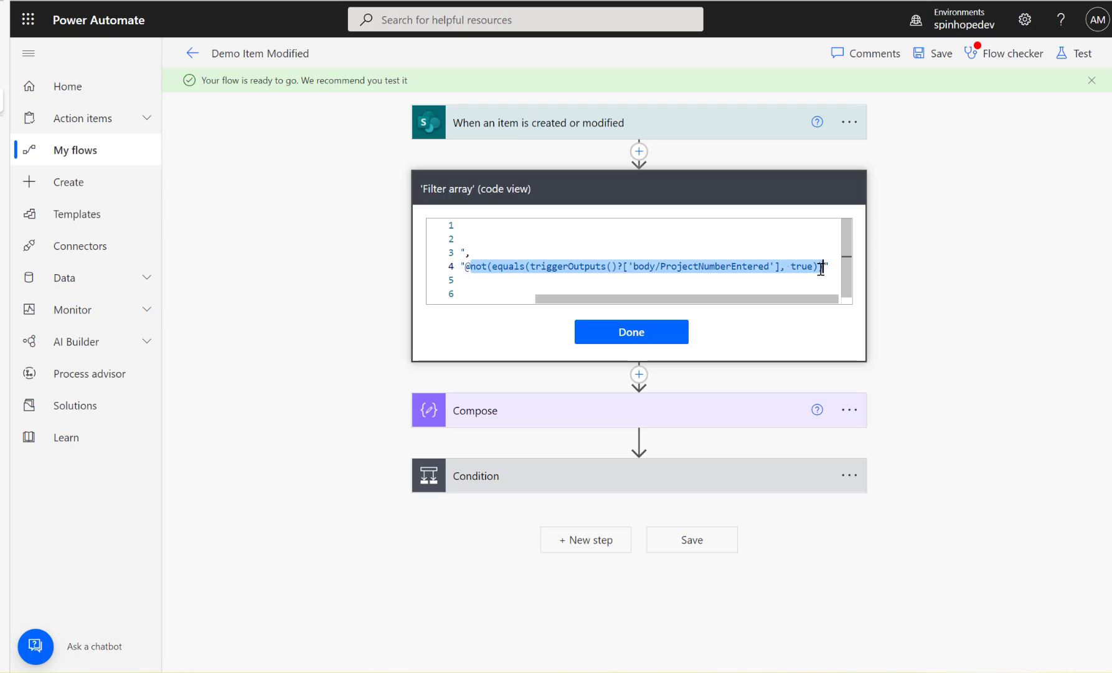
left_click(653, 330)
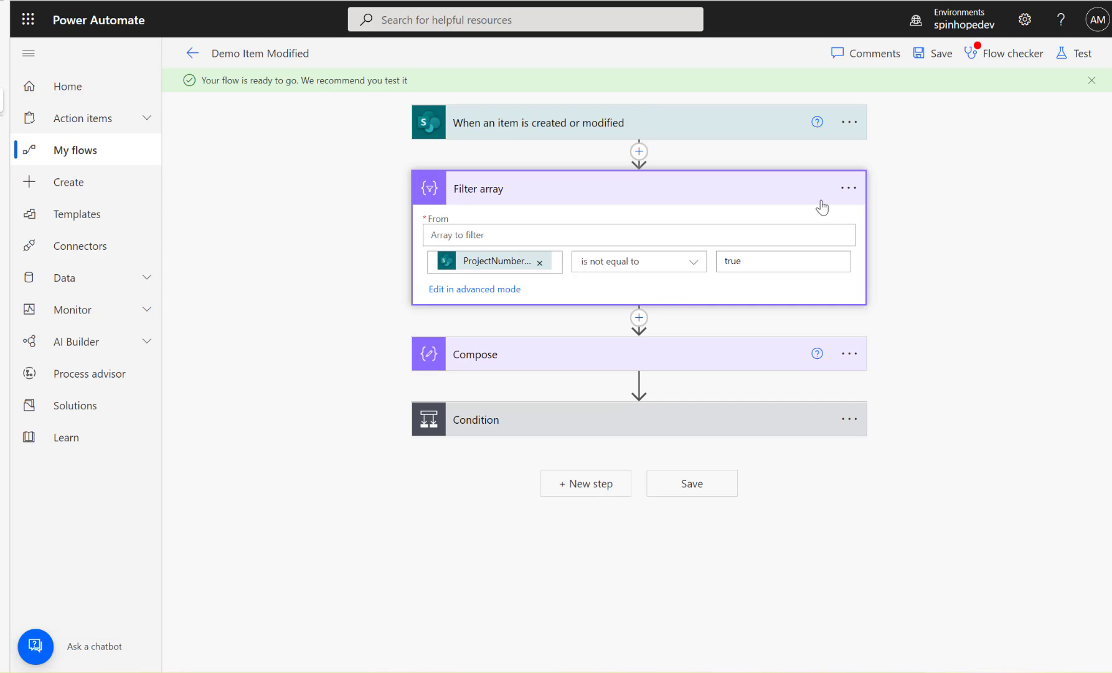
Step: Delete the temporary Filter array step
left_click(849, 187)
left_click(892, 405)
left_click(566, 370)
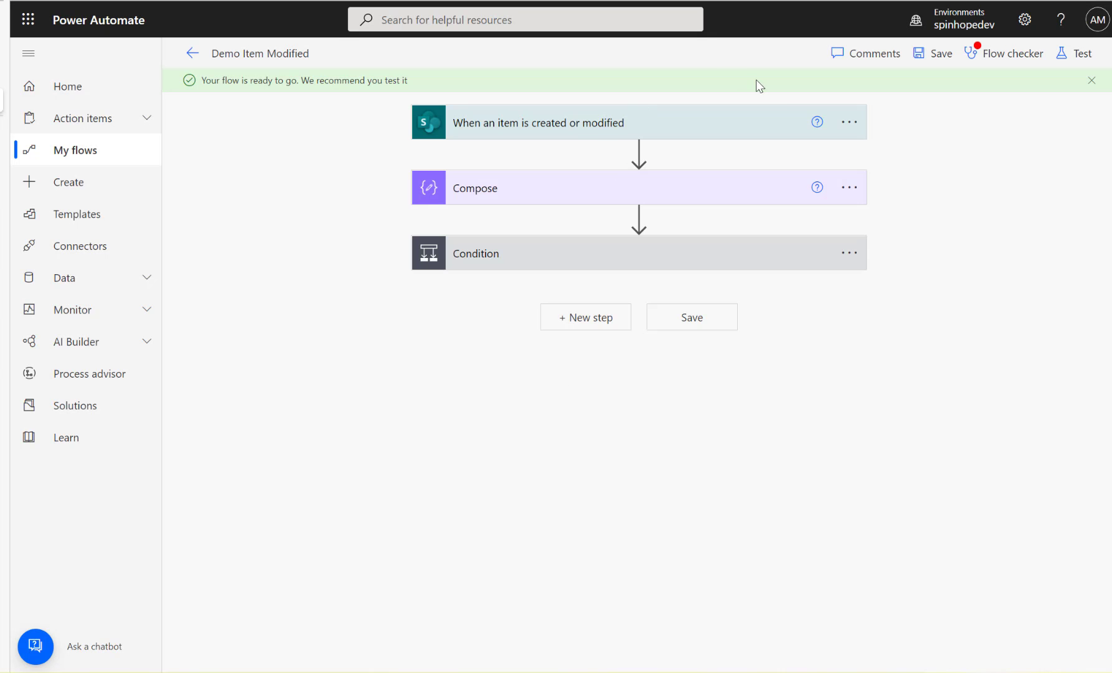
left_click(851, 125)
left_click(887, 255)
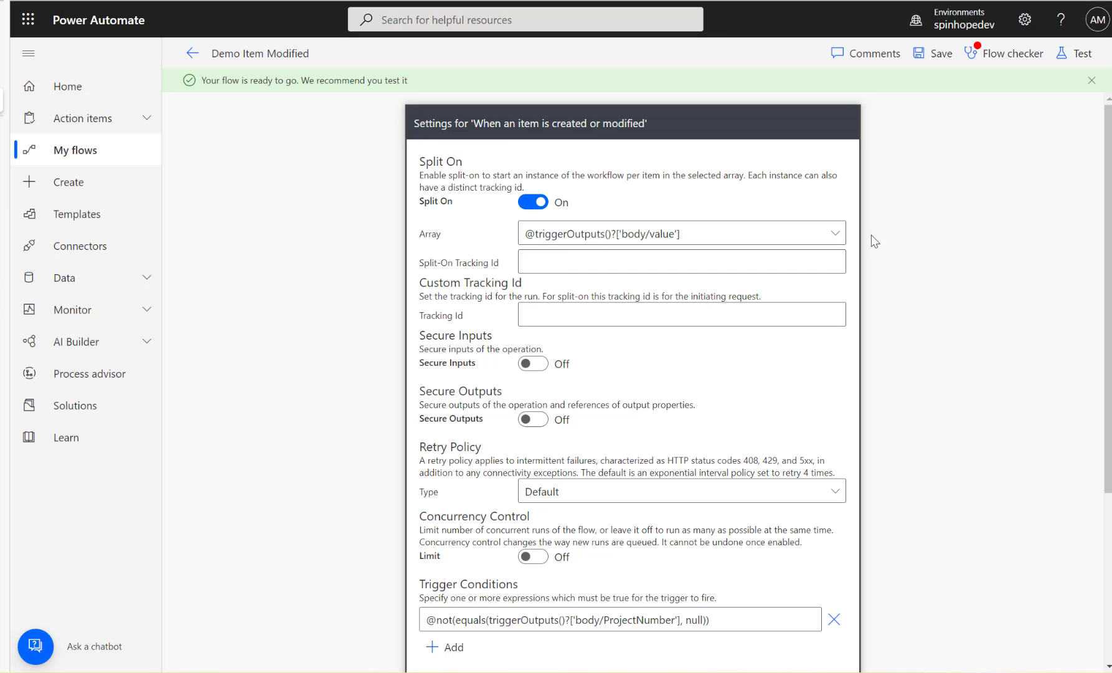
scroll(645, 447, "down", 4)
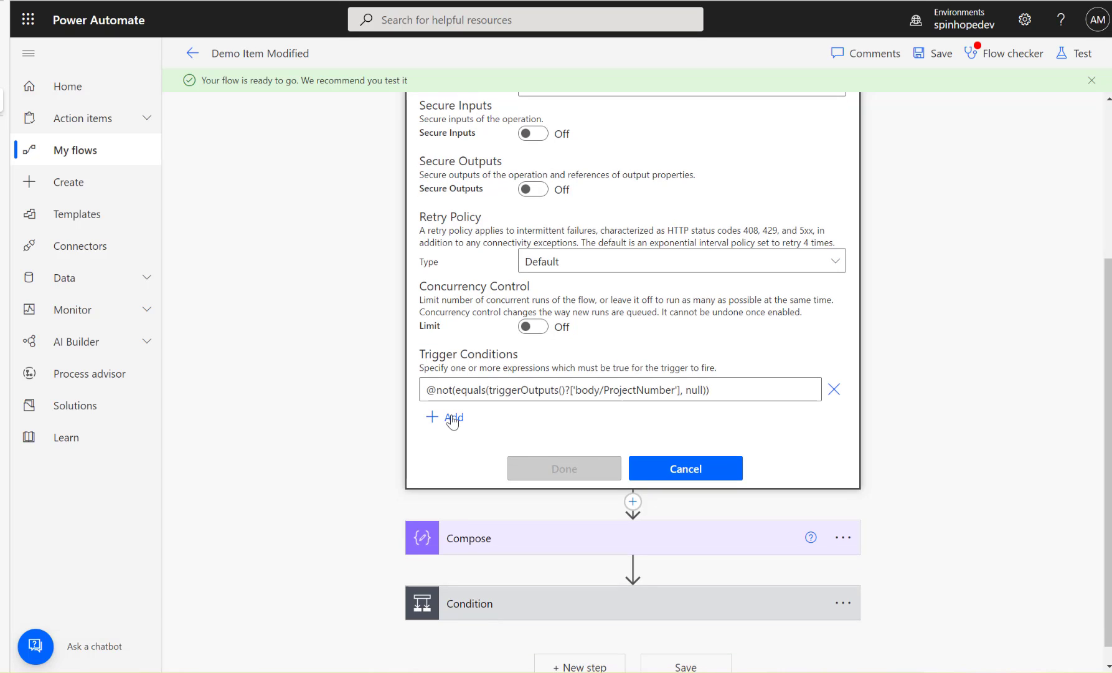
left_click(453, 418)
key("ctrl+v")
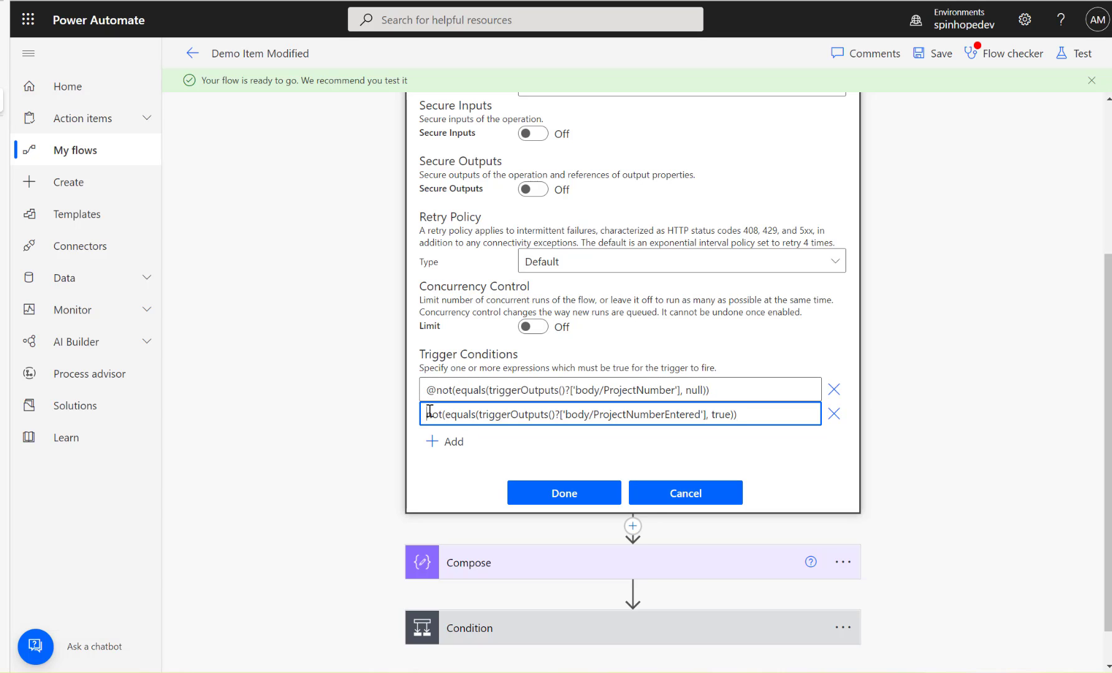
type("@")
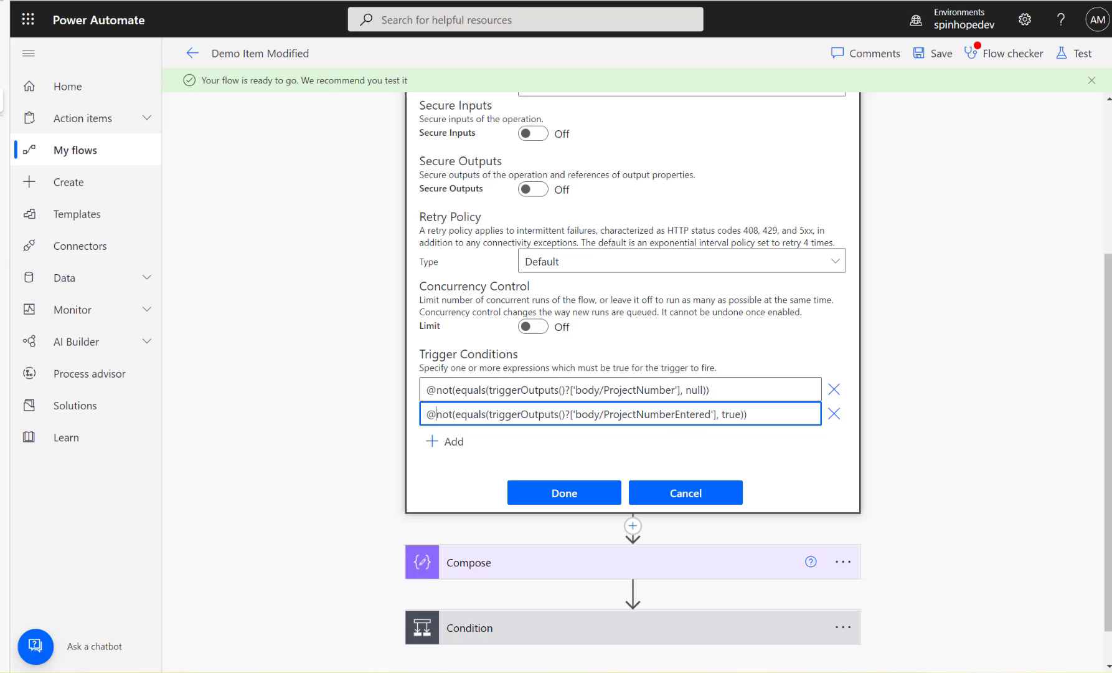
left_click(564, 492)
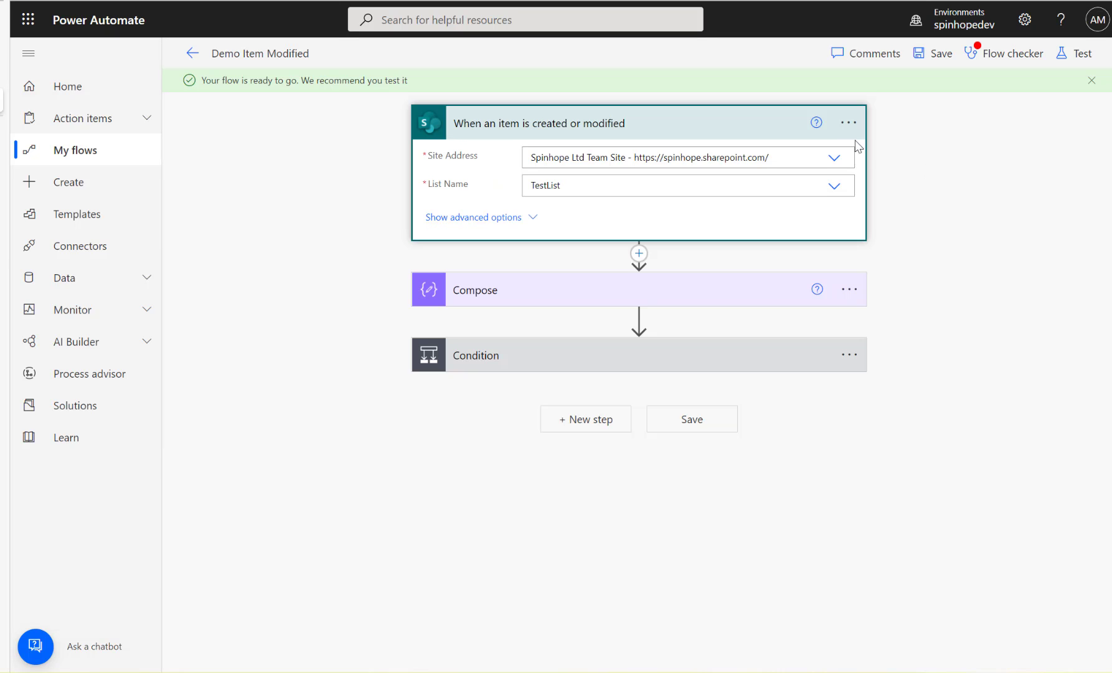
Step: Save the flow, go back to its details page, and refresh to see two succeeded runs
left_click(934, 60)
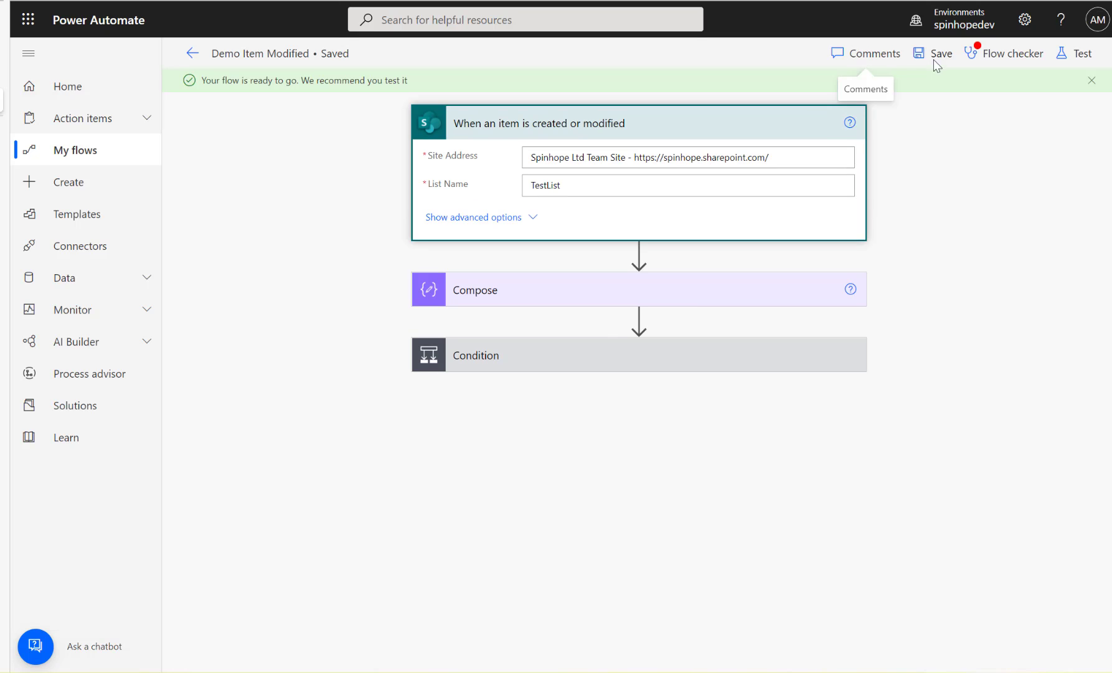
left_click(188, 57)
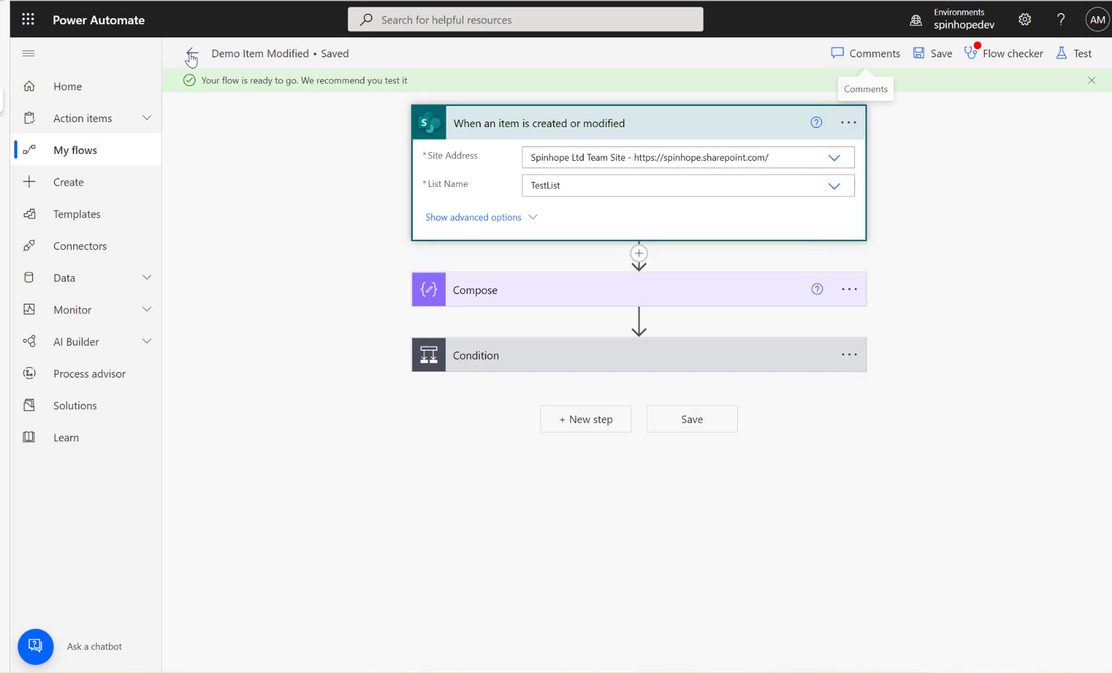
left_click(193, 58)
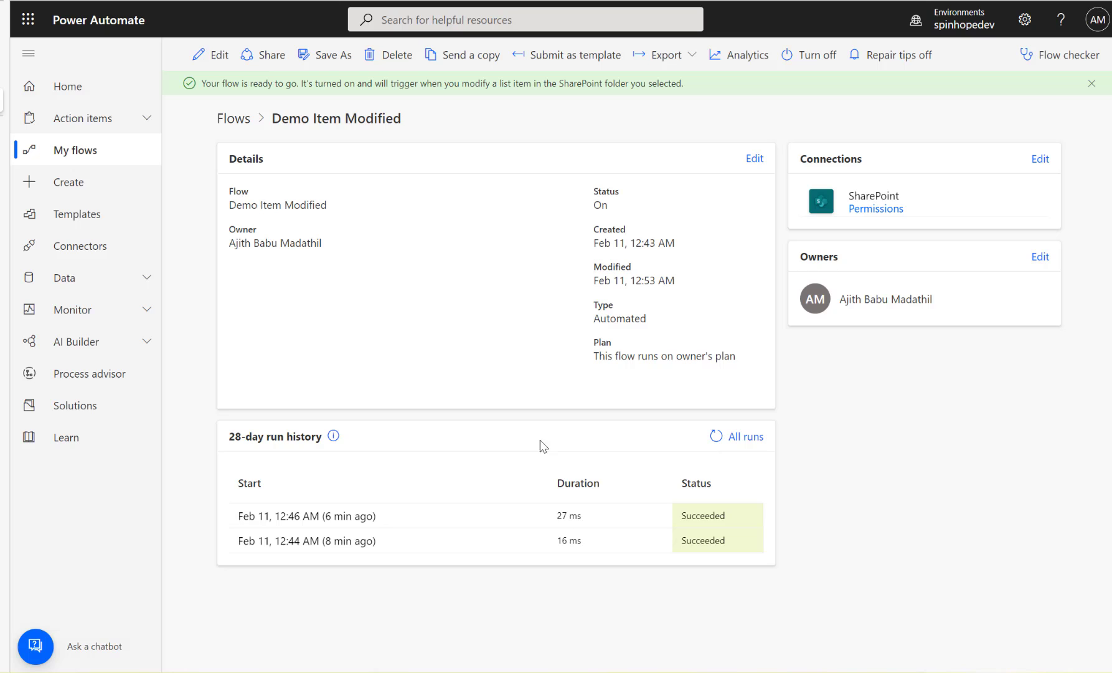
left_click(716, 436)
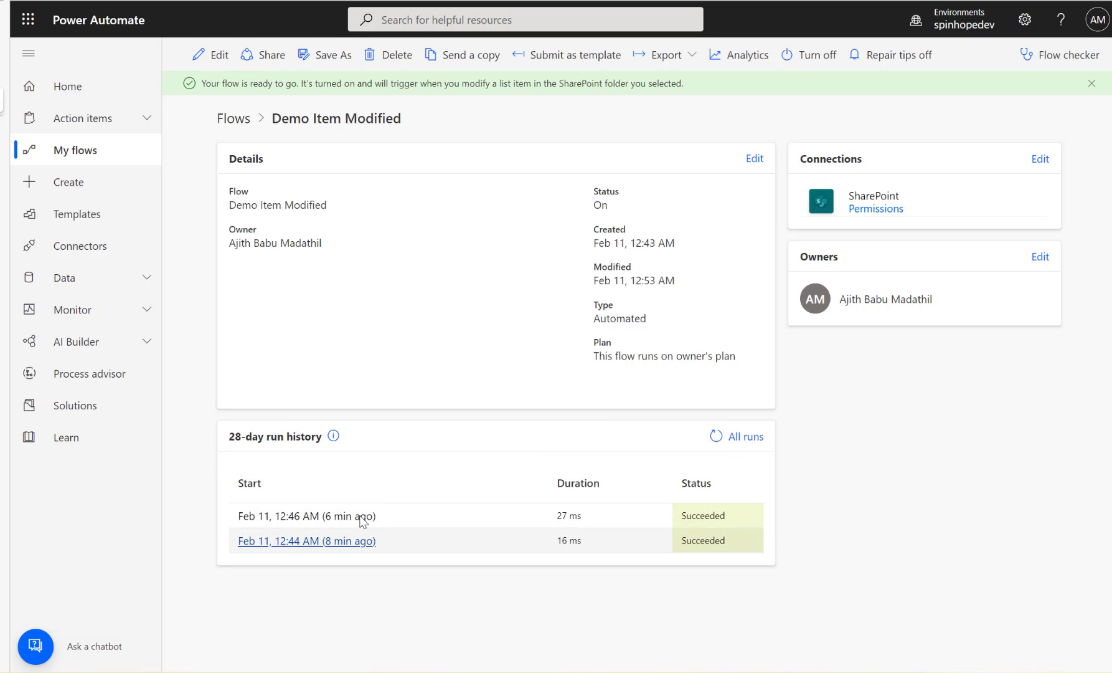
Step: Add a new TestList item titled test2, leaving Project Number empty
mouse_move(8, 87)
left_click(50, 70)
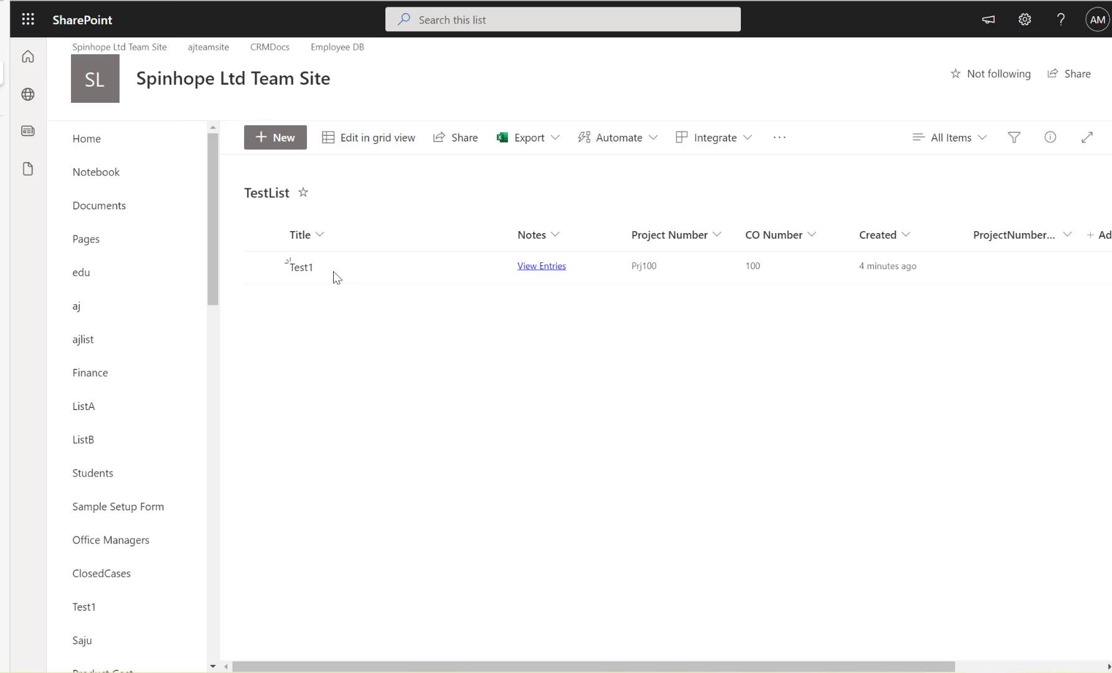
left_click(282, 133)
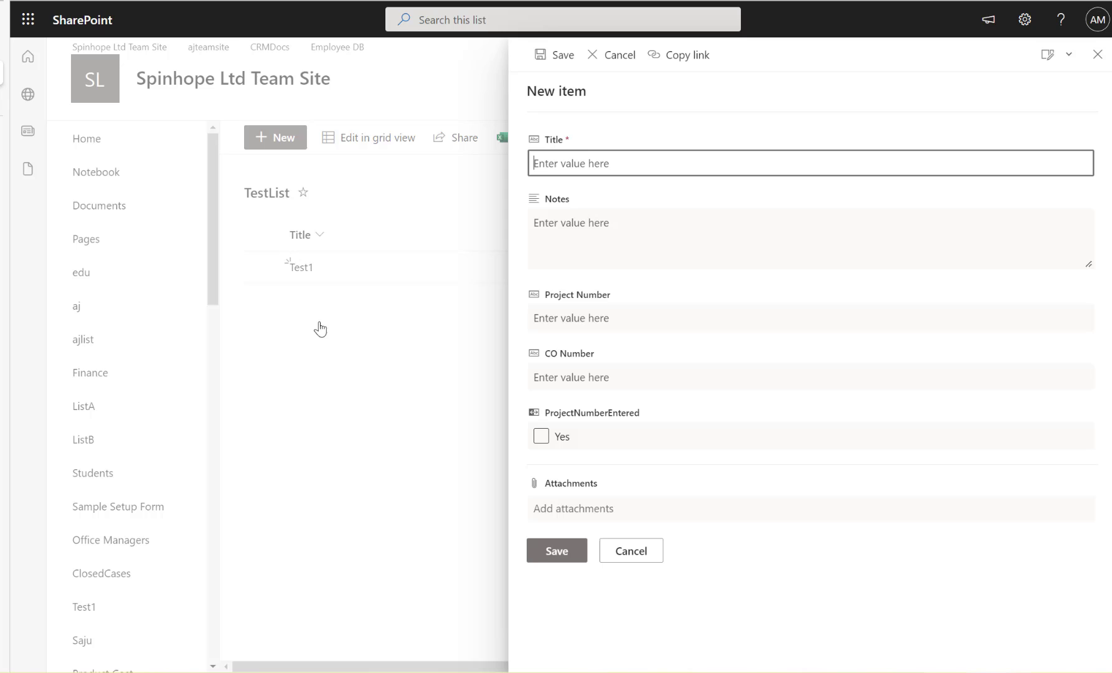
type("test2")
left_click(543, 553)
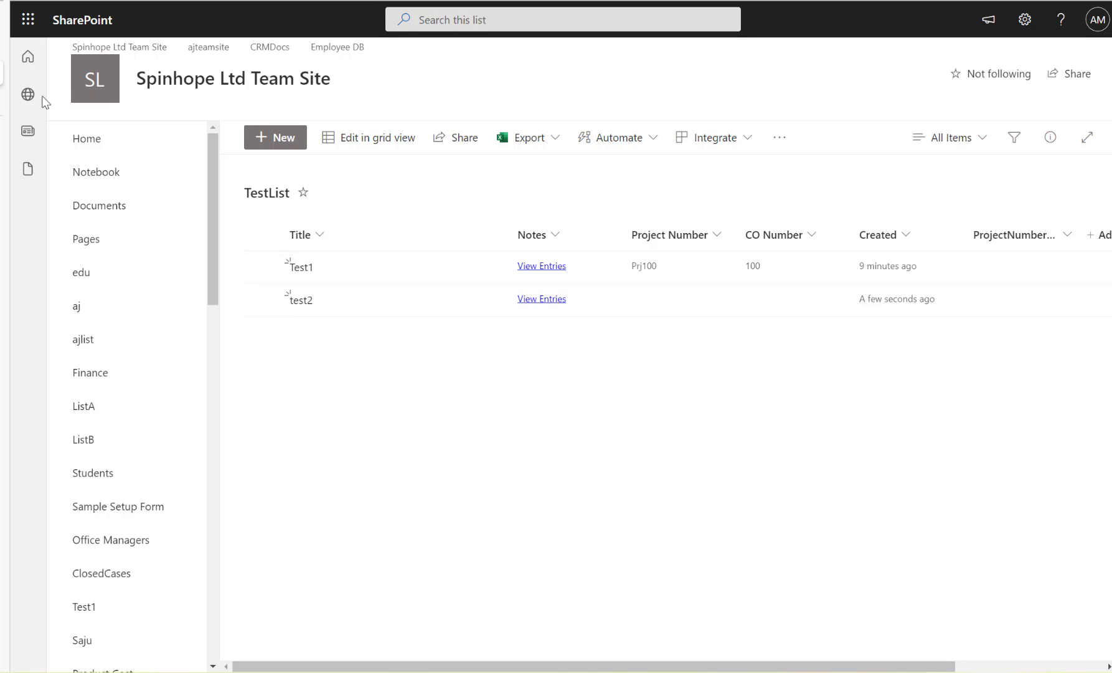
mouse_move(4, 90)
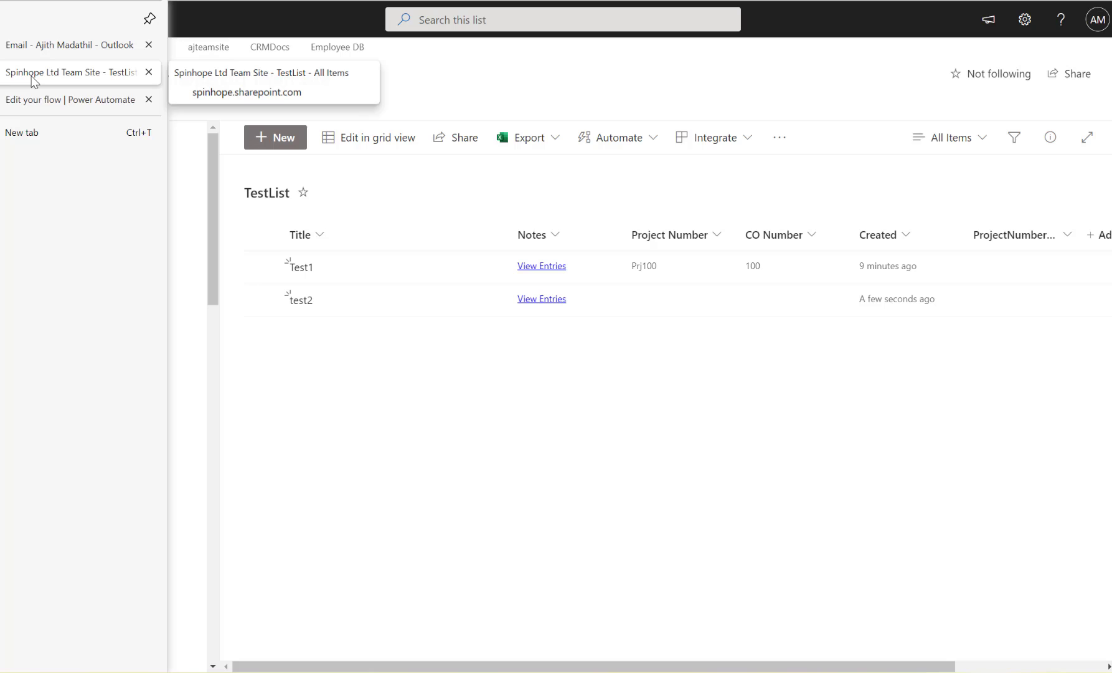
Step: Refresh the flow's run history and confirm only the 12:44 and 12:46 AM runs exist
left_click(46, 99)
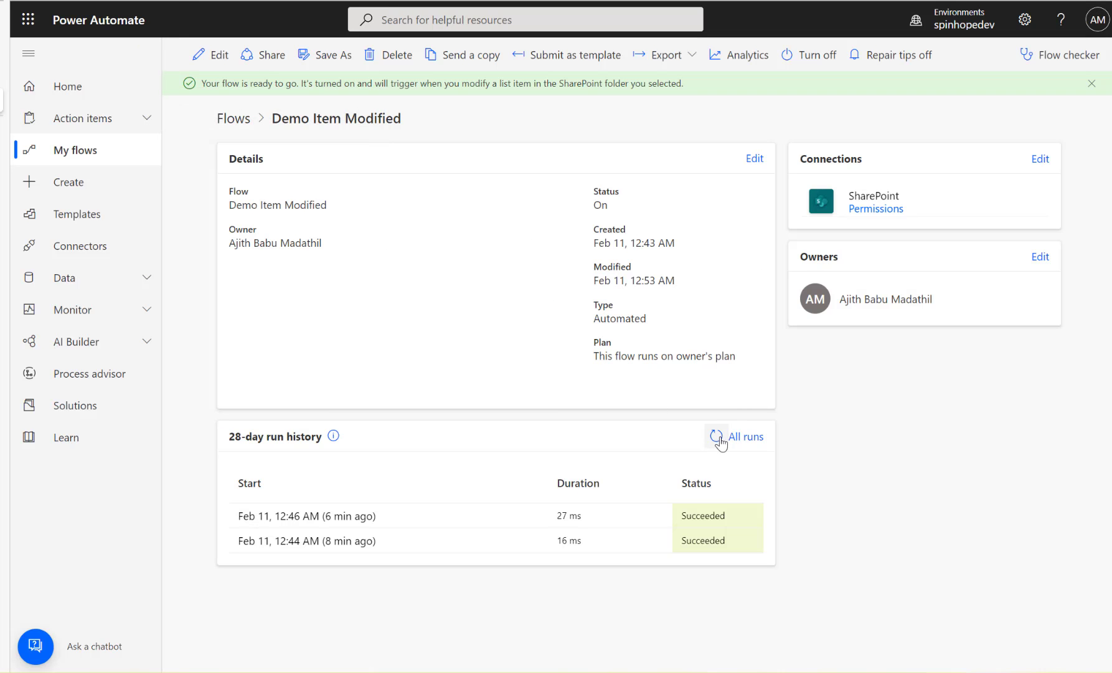
left_click(716, 437)
left_click(715, 438)
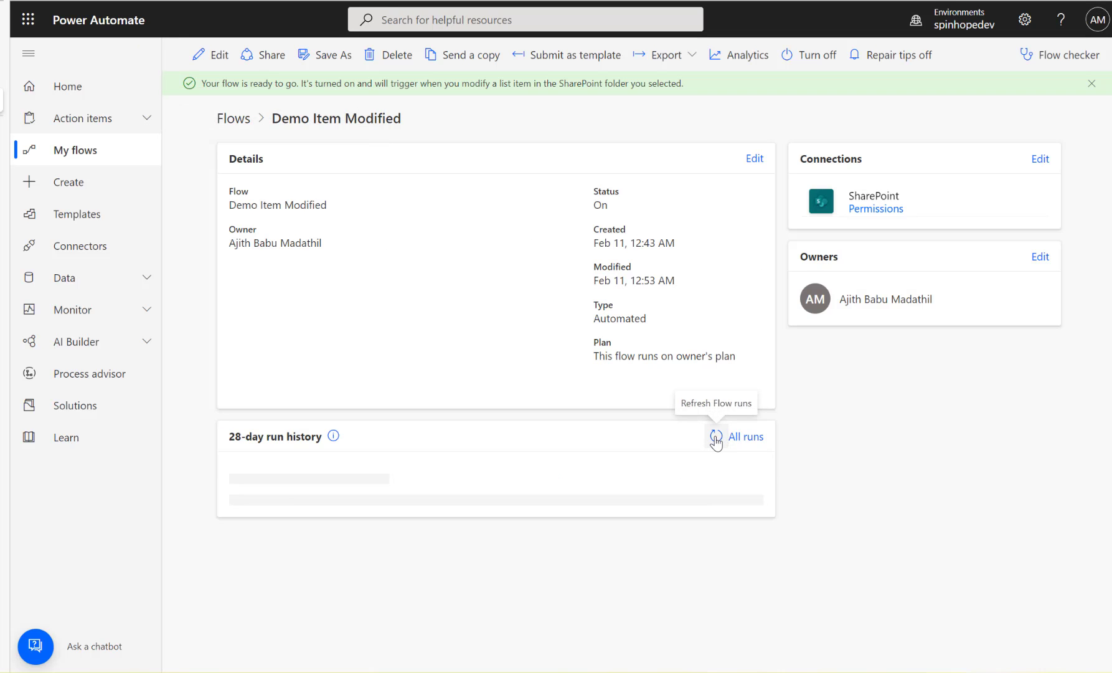
left_click(716, 438)
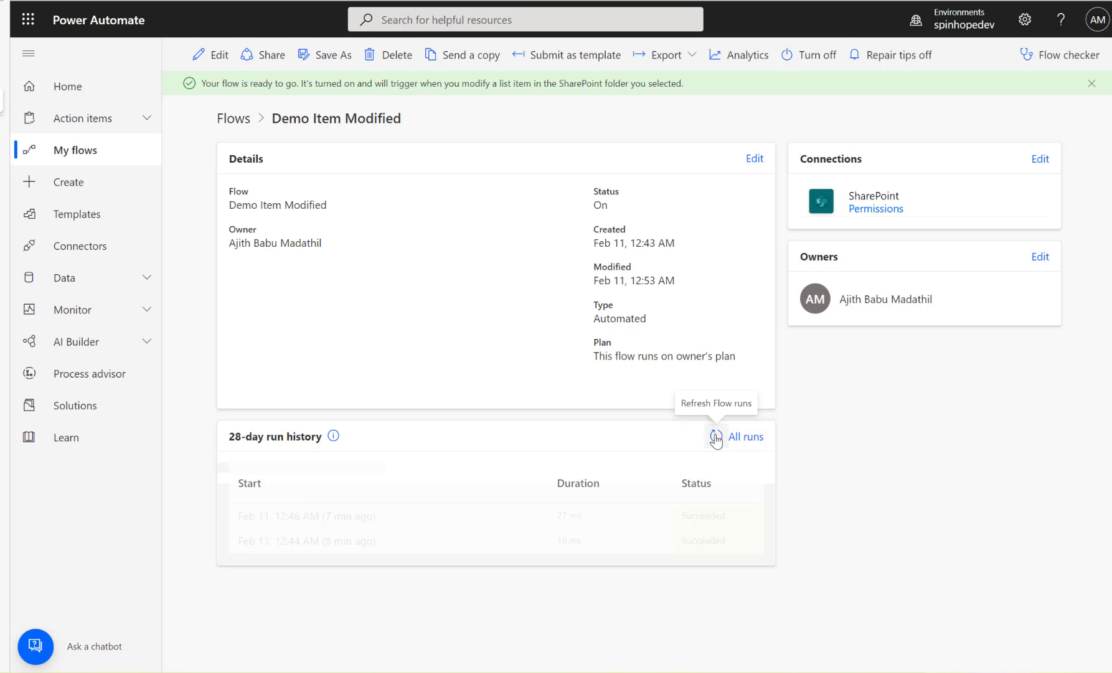
left_click(715, 437)
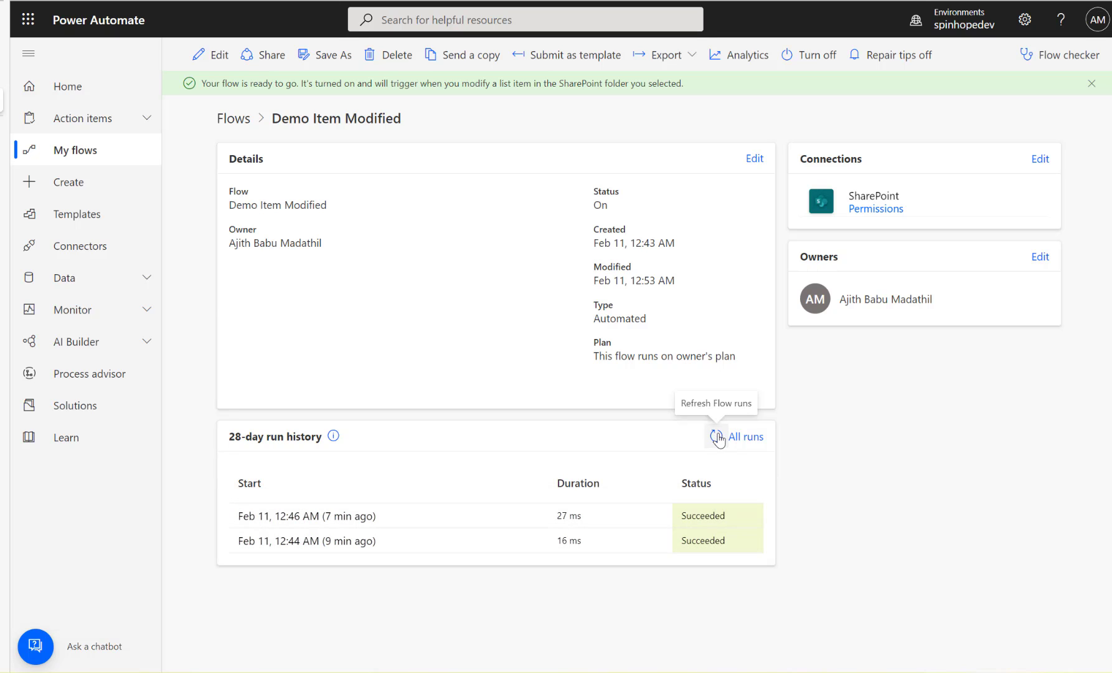
left_click(740, 437)
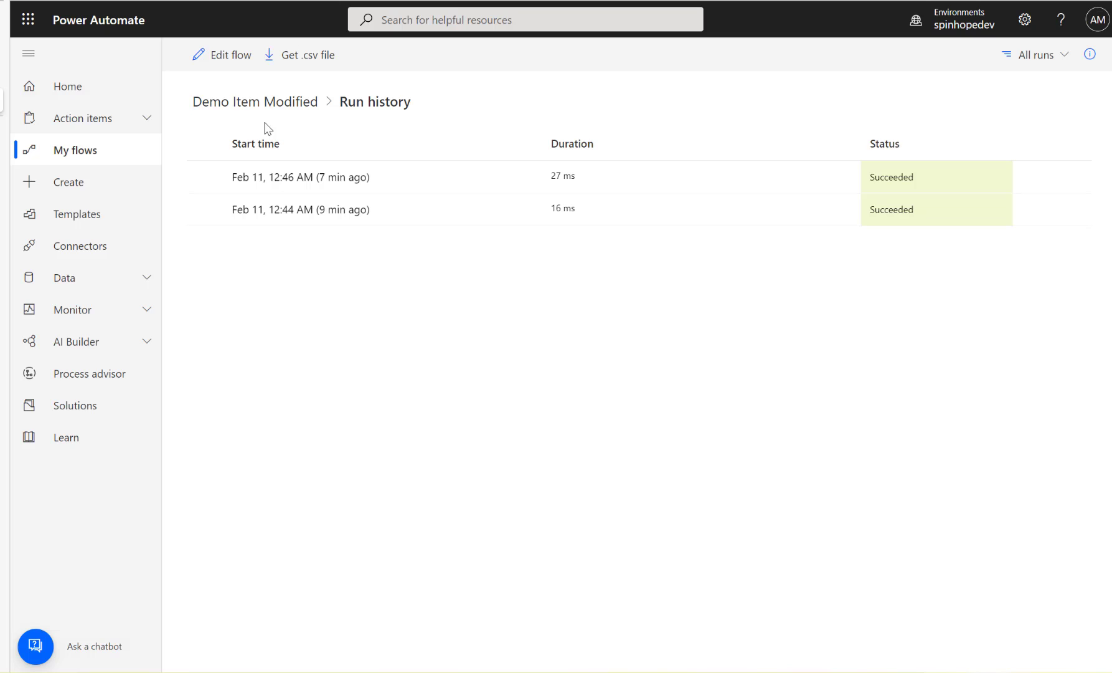
left_click(280, 105)
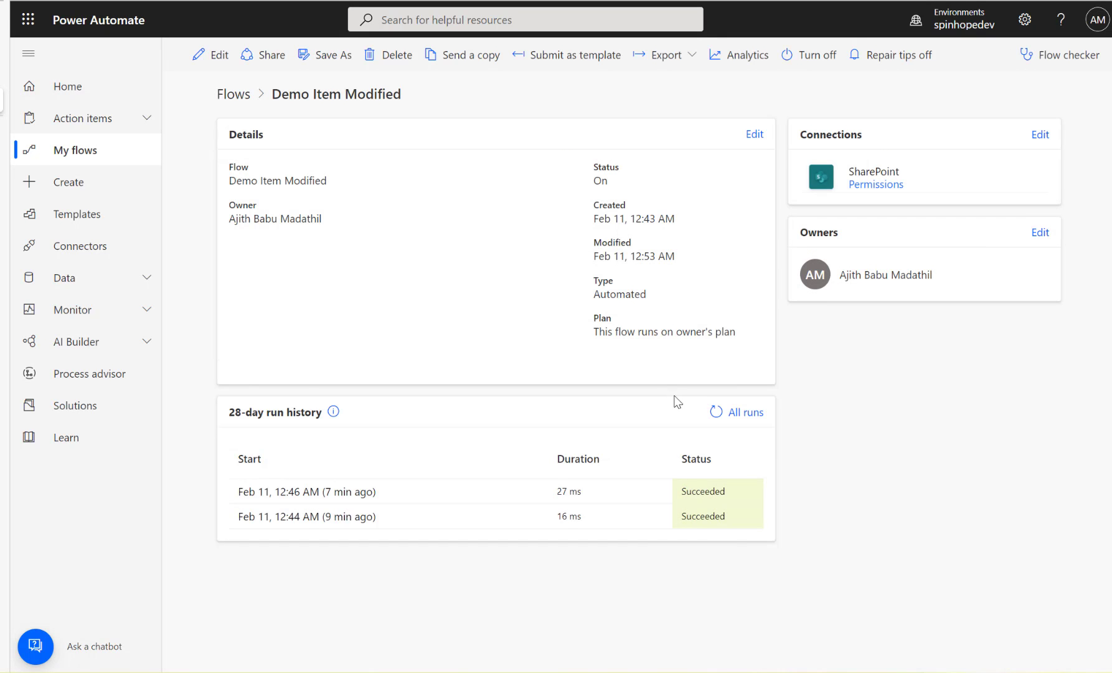
left_click(716, 414)
left_click(716, 414)
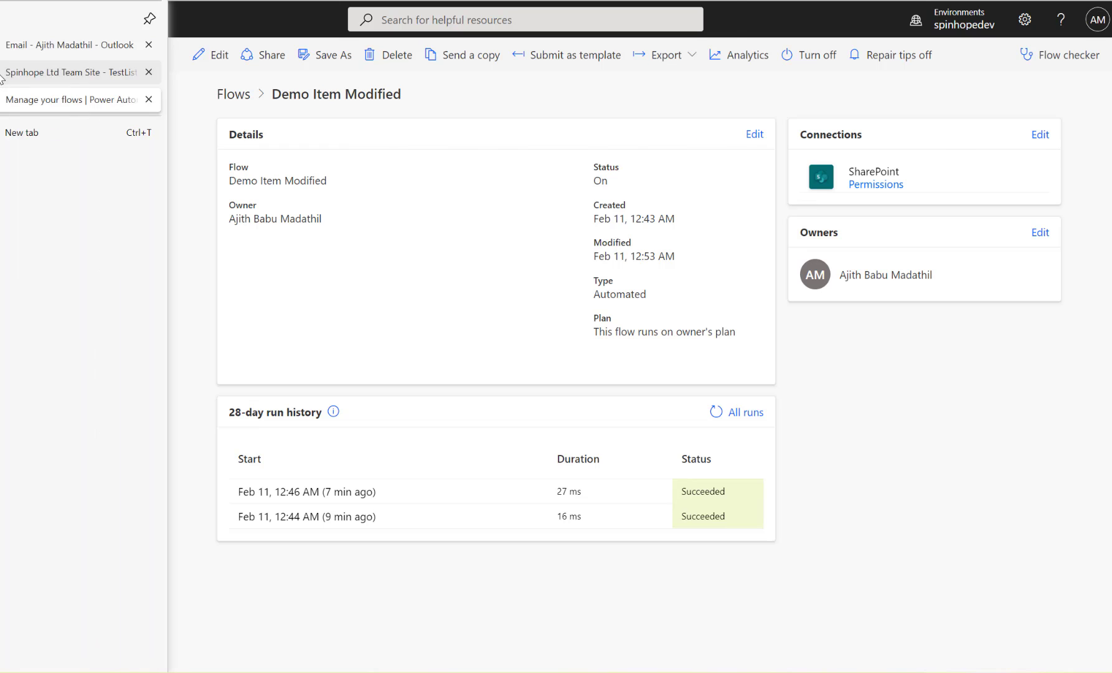
Step: Set test2's Project Number to Prj-200 and reload the list to confirm it saved
left_click(3, 73)
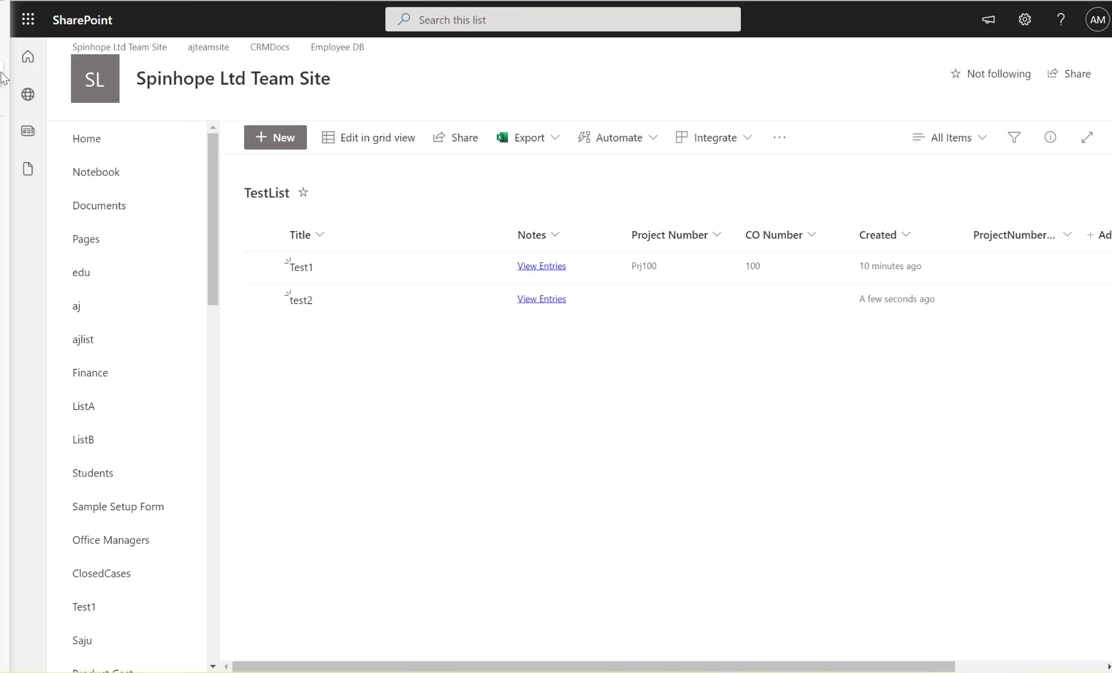
left_click(374, 299)
left_click(374, 300)
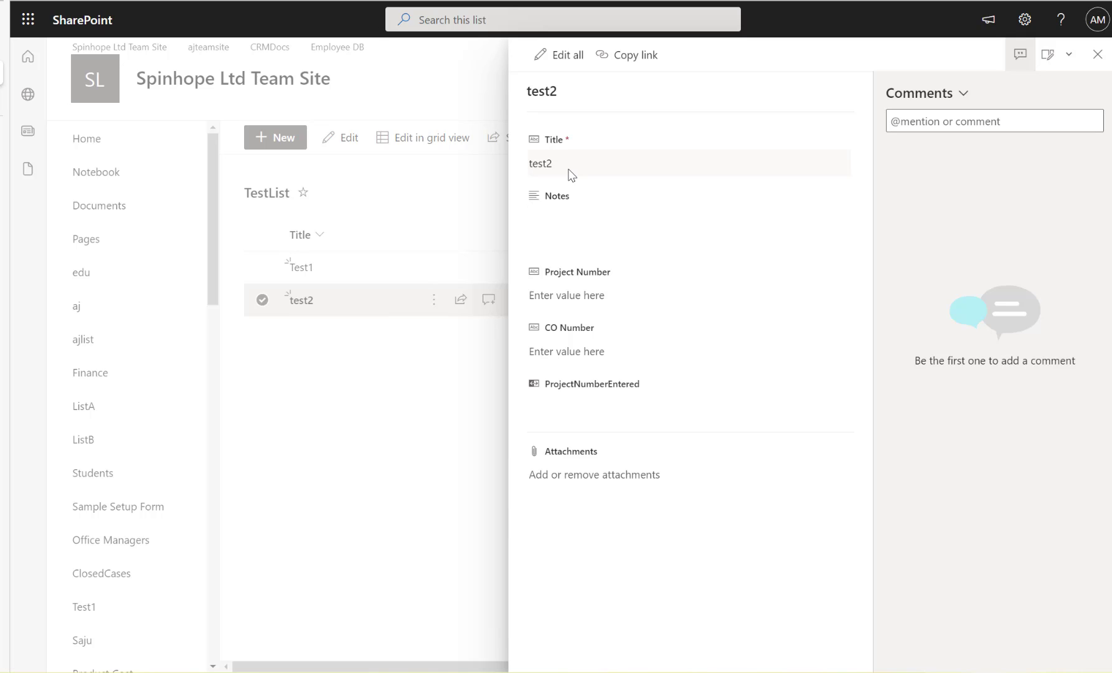
left_click(583, 290)
type("Prj-200")
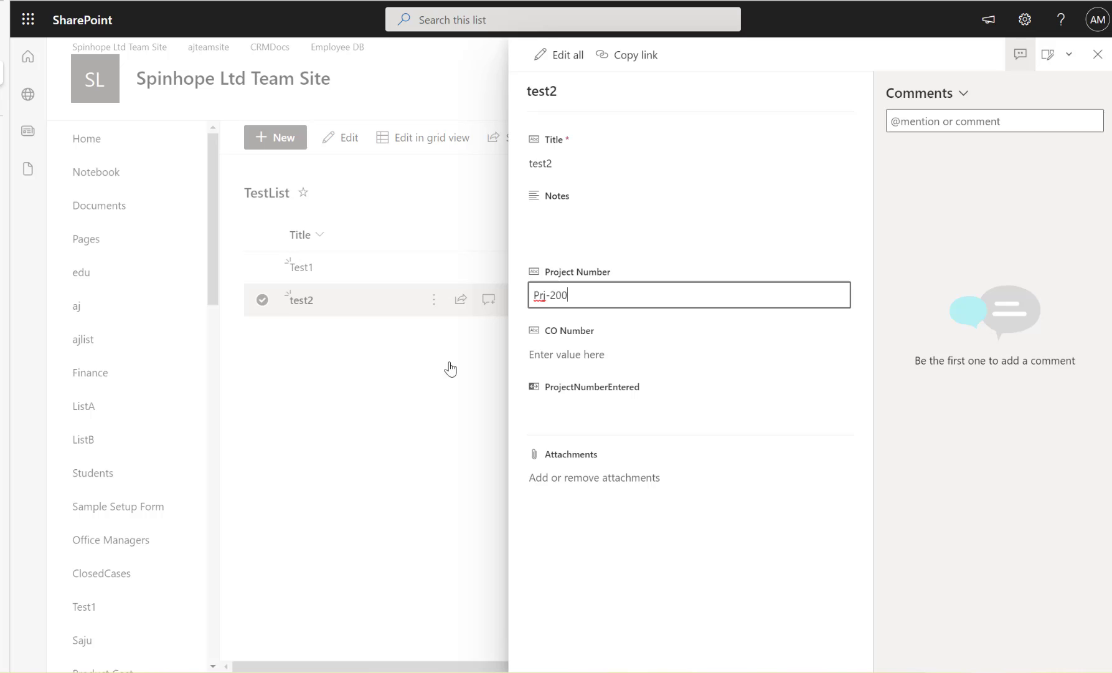
left_click(452, 487)
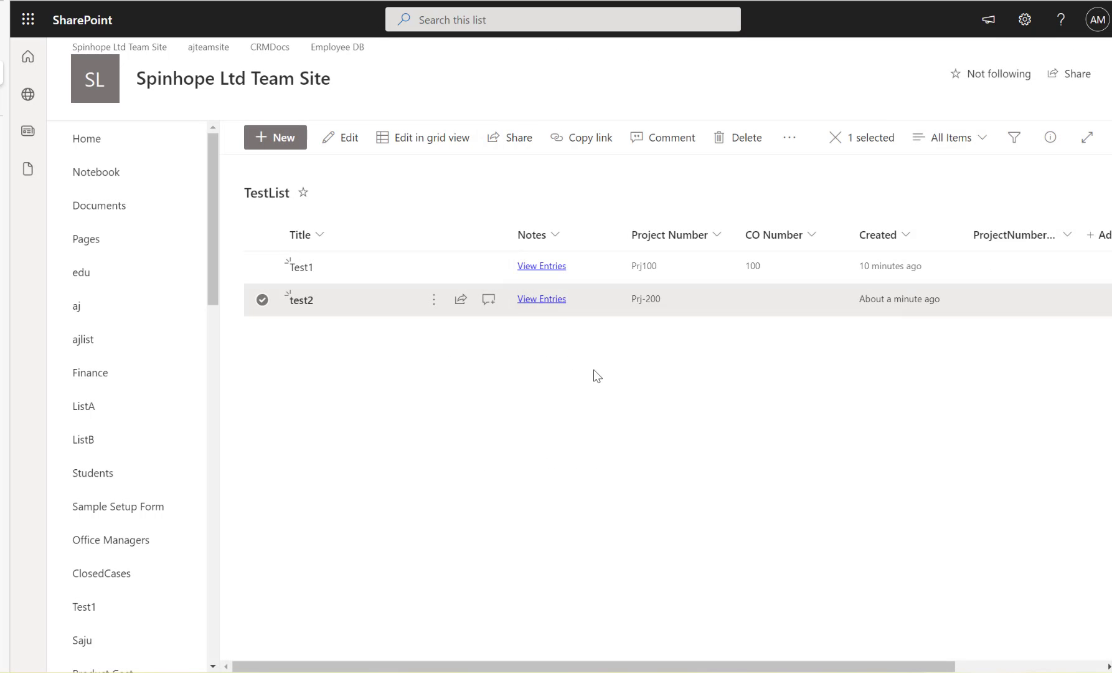
left_click(262, 302)
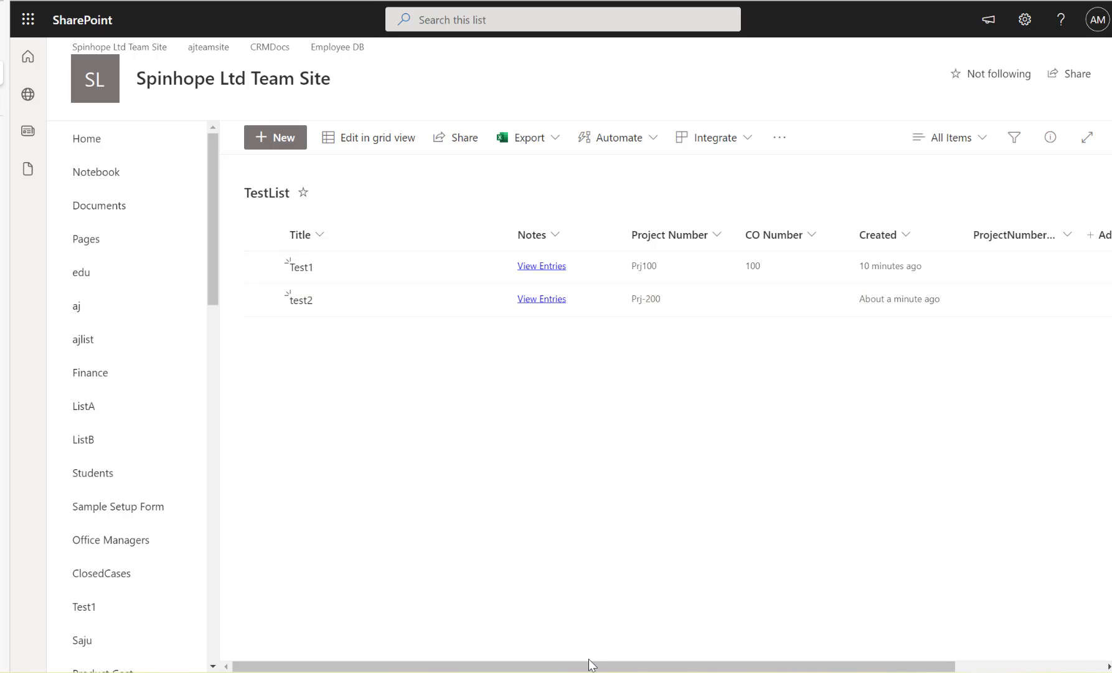
left_click_drag(589, 661, 647, 665)
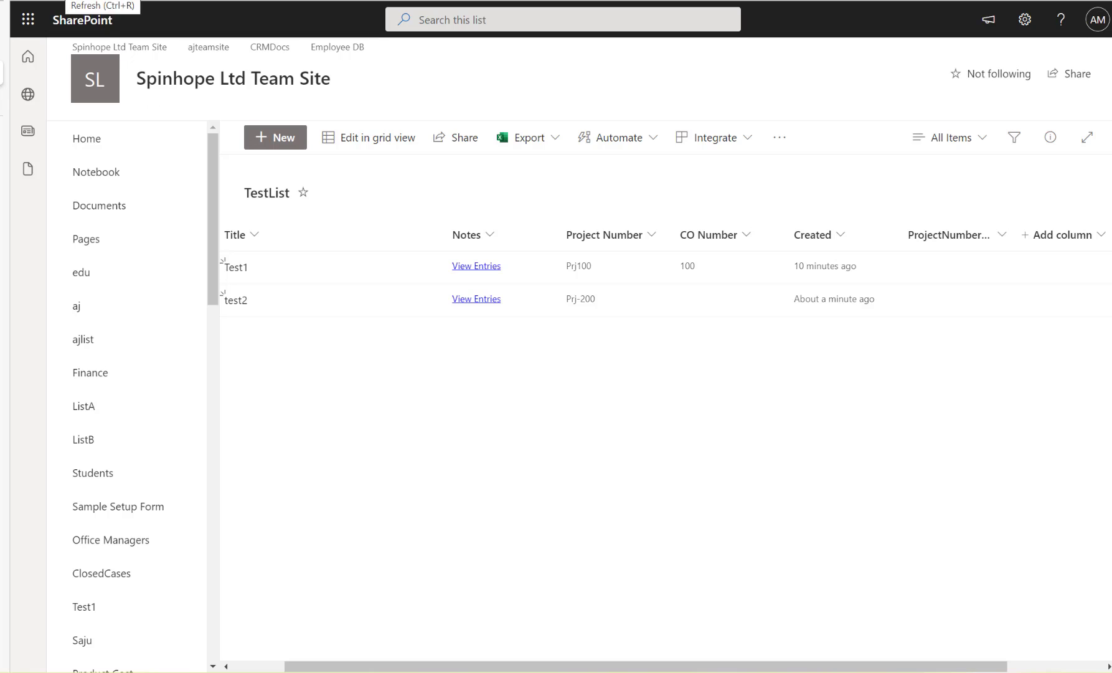
key("F5")
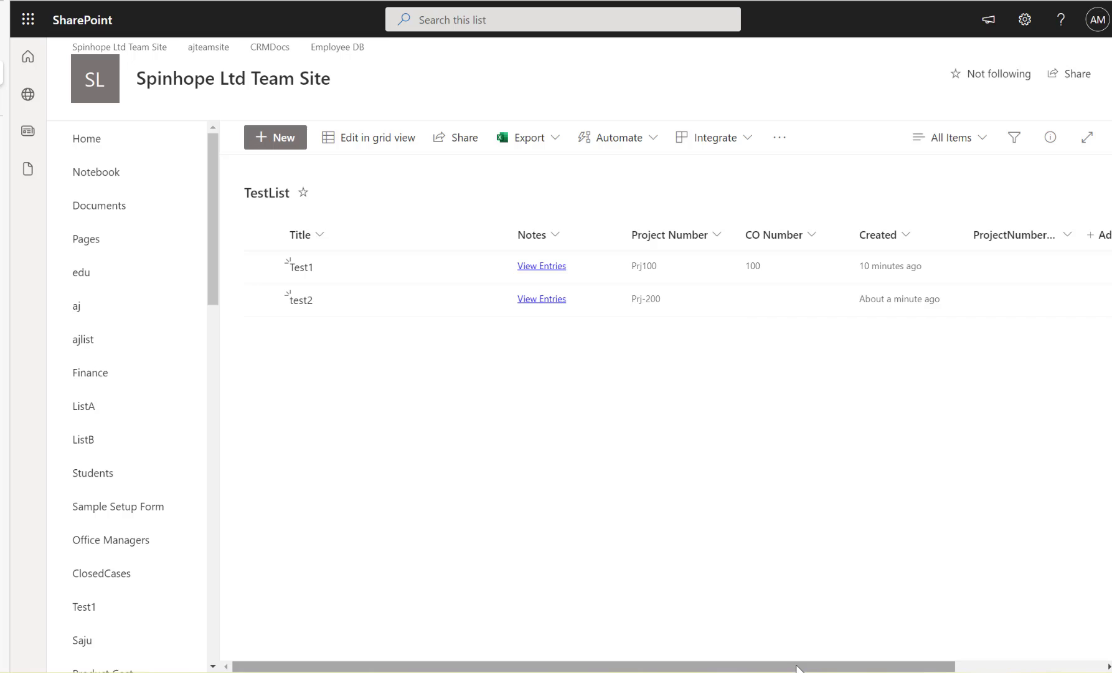
left_click_drag(804, 666, 922, 664)
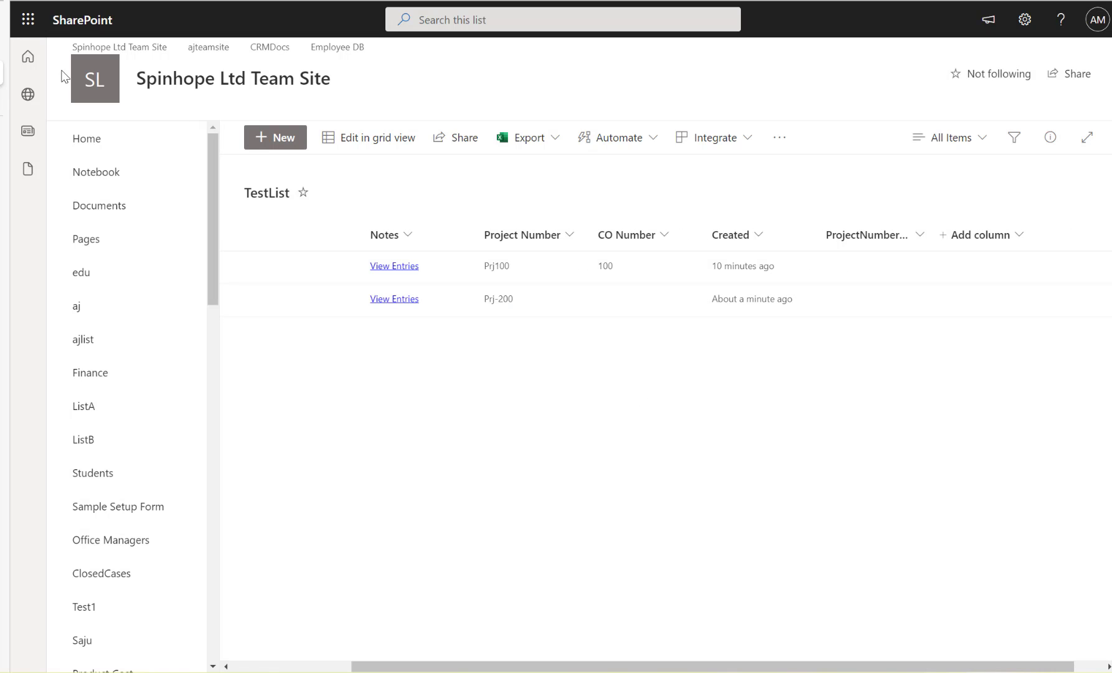
Step: Refresh the run history until the new 12:54 AM run appears, and open it
left_click(23, 101)
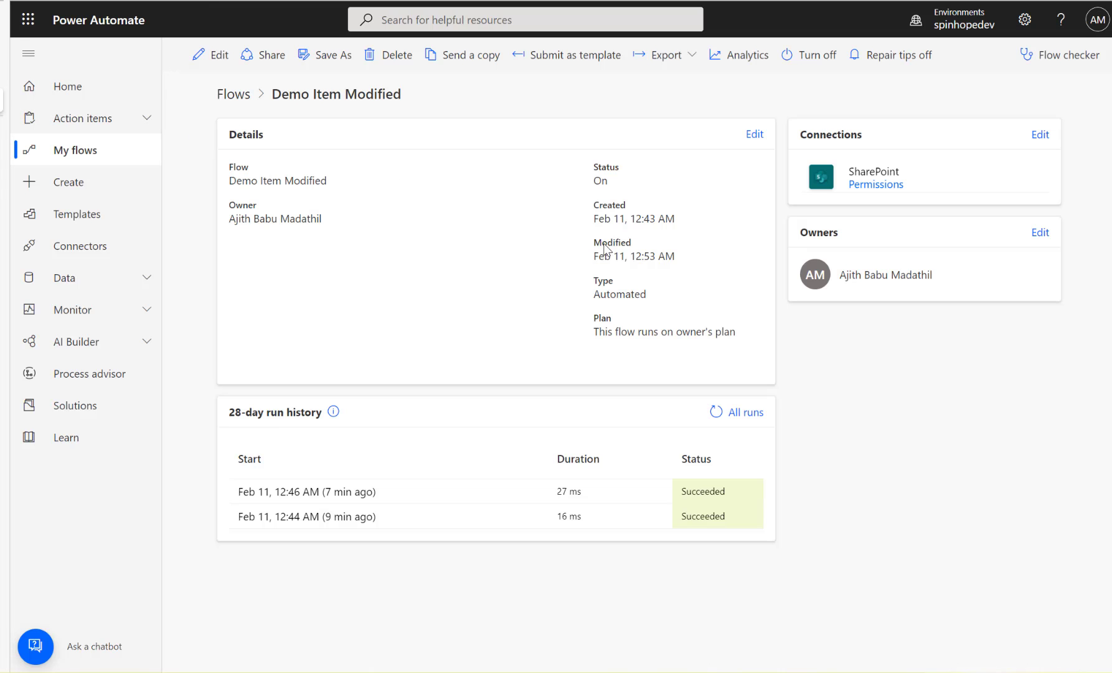
left_click(715, 413)
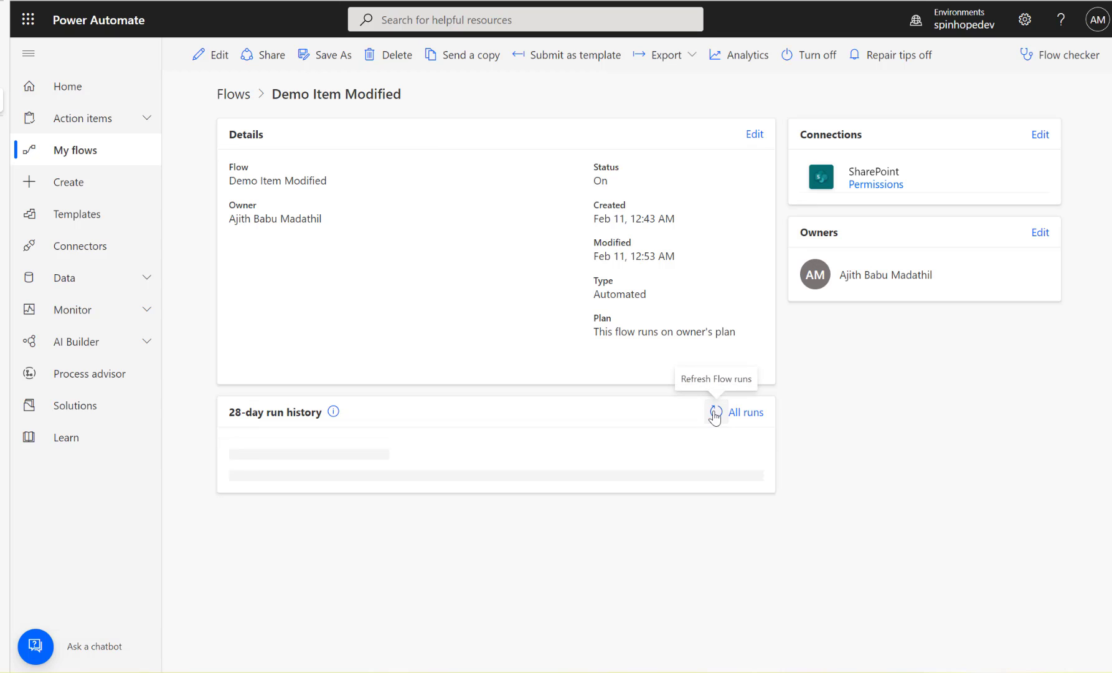
left_click(716, 413)
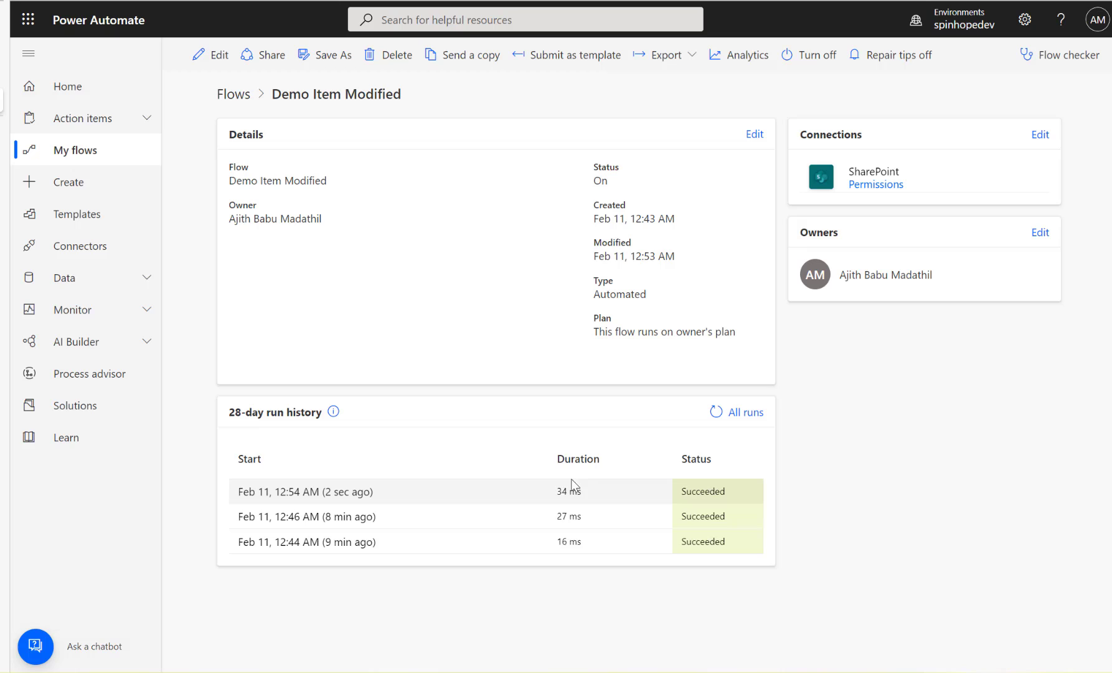
left_click(349, 492)
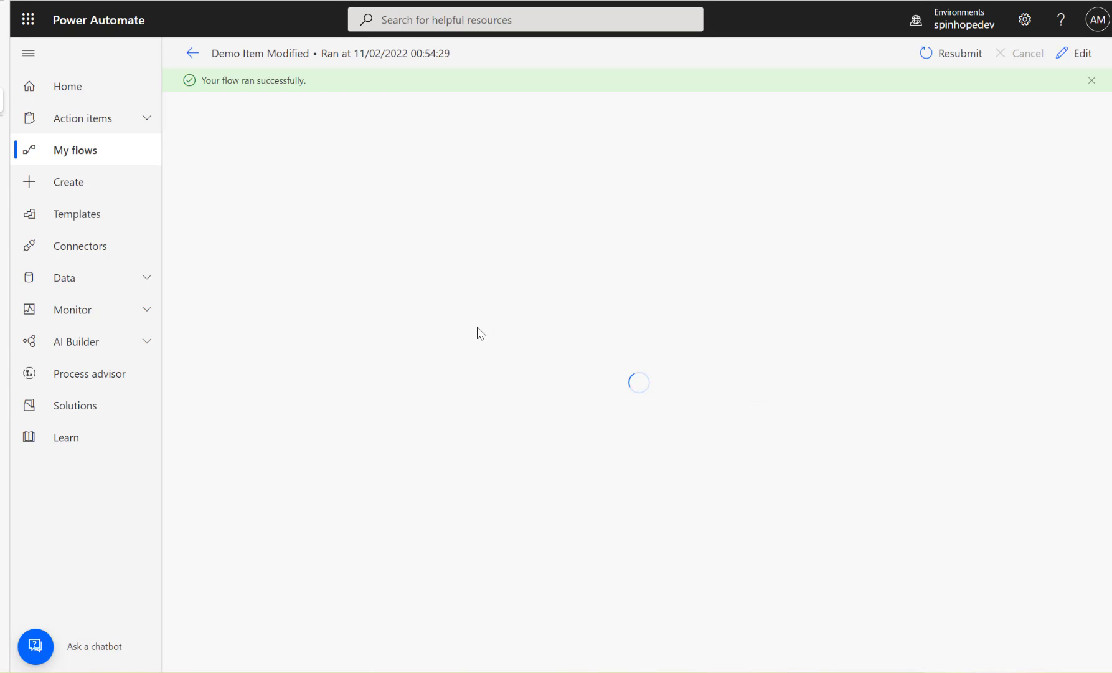
Step: Verify the Condition was true and Update item set ProjectNumberEntered to true
left_click(559, 261)
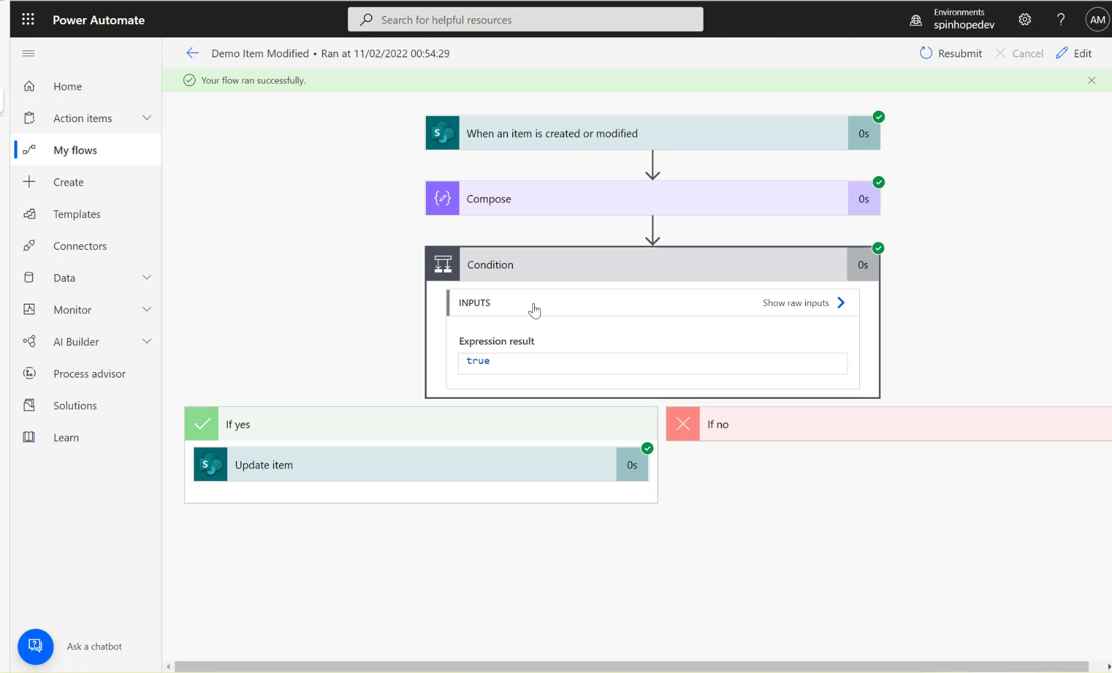
left_click(367, 471)
scroll(387, 490, "down", 10)
scroll(390, 489, "down", 3)
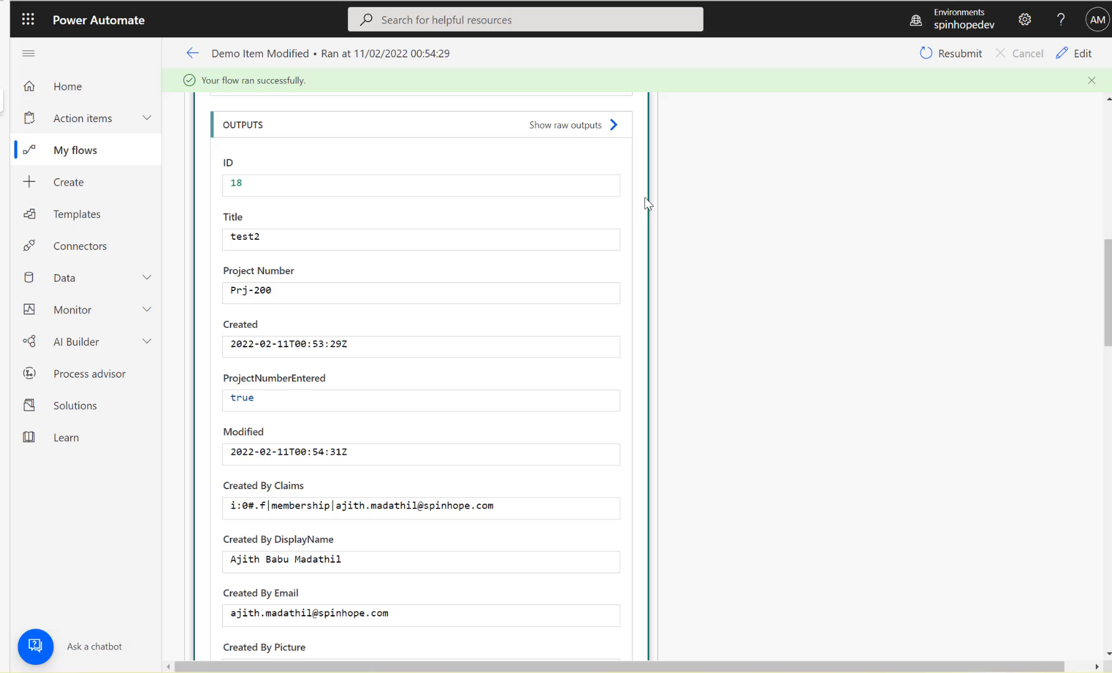
left_click(191, 54)
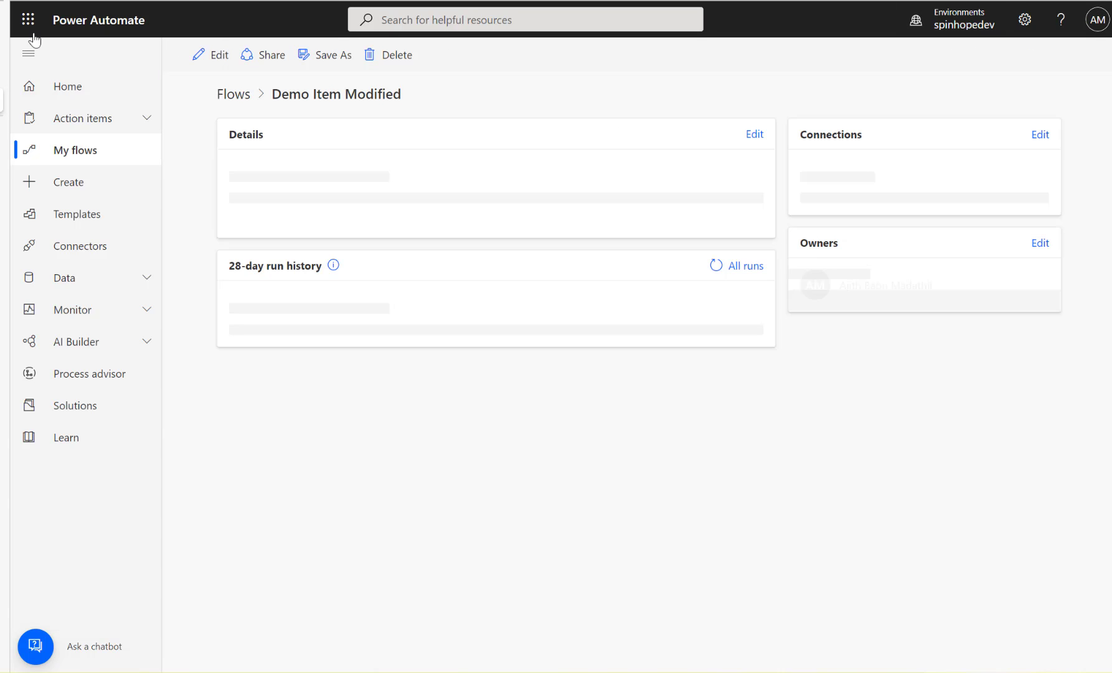
left_click(23, 74)
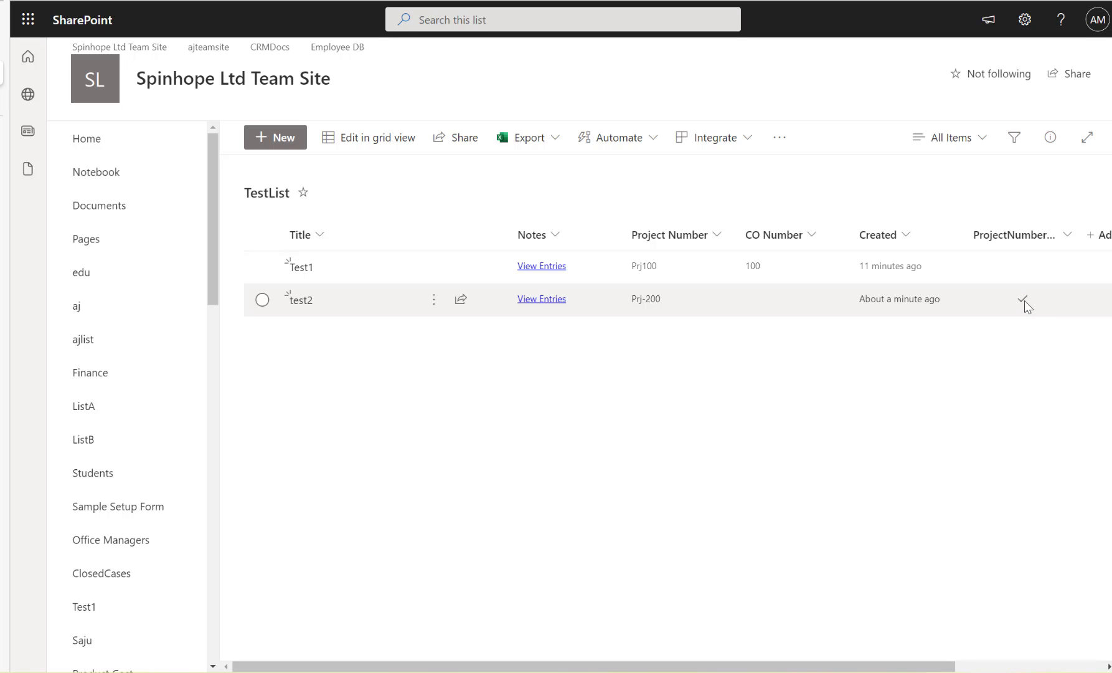
Step: Enter CO Number CO200 on the test2 item and close its details pane
double_click(383, 308)
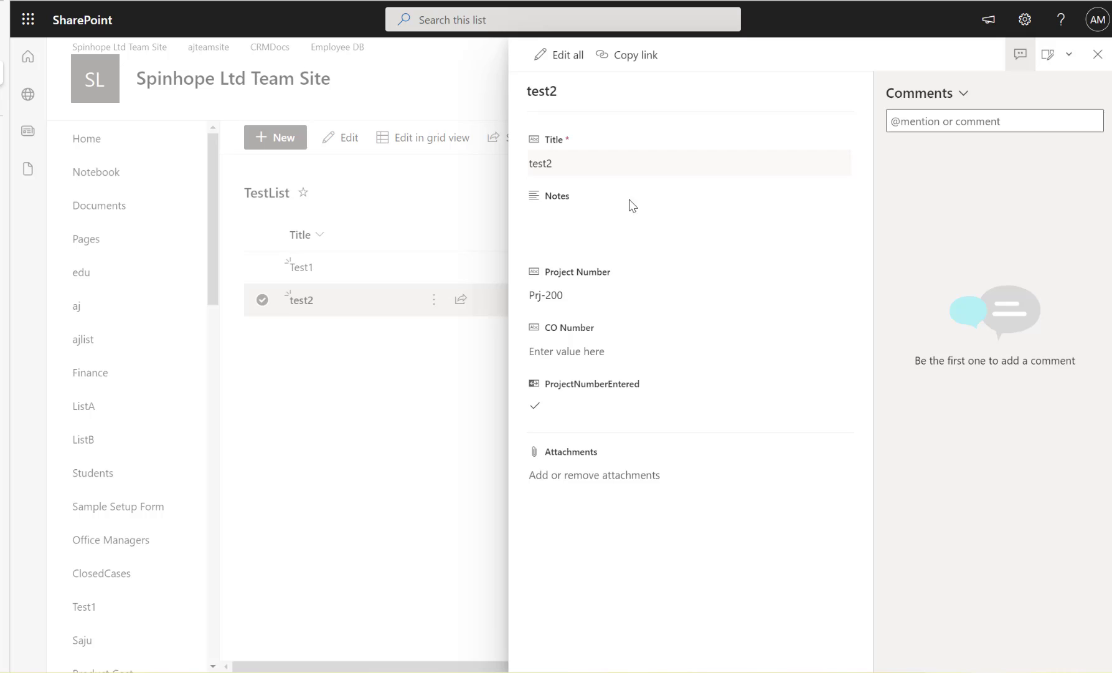
left_click(603, 351)
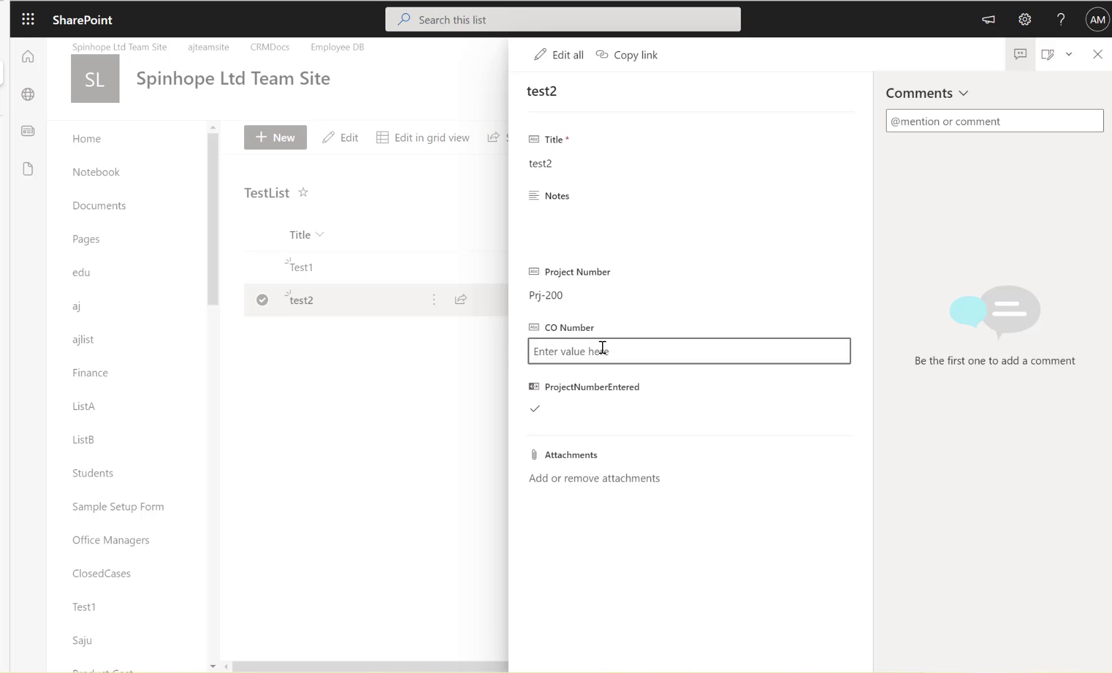
type("CO200")
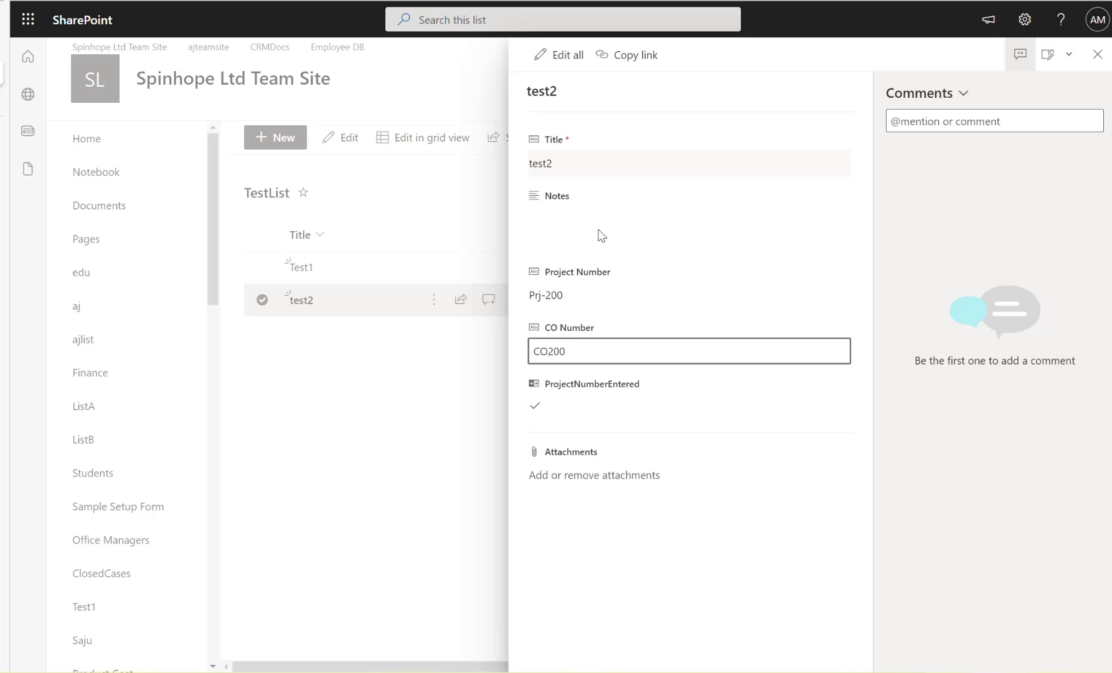
left_click(395, 426)
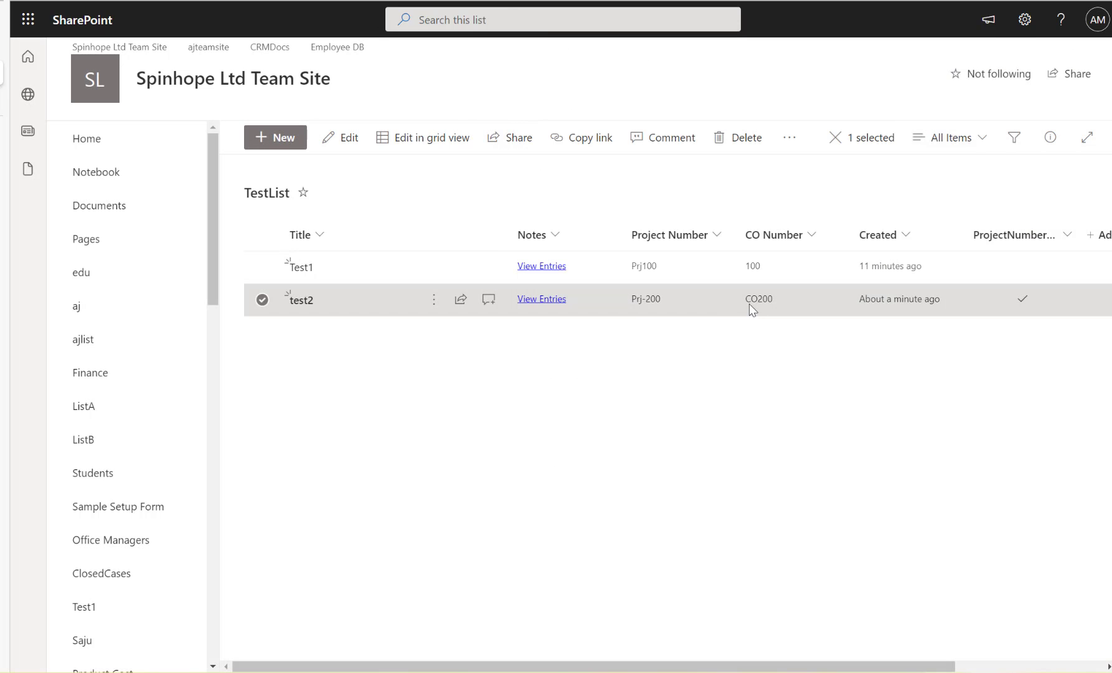
left_click(262, 299)
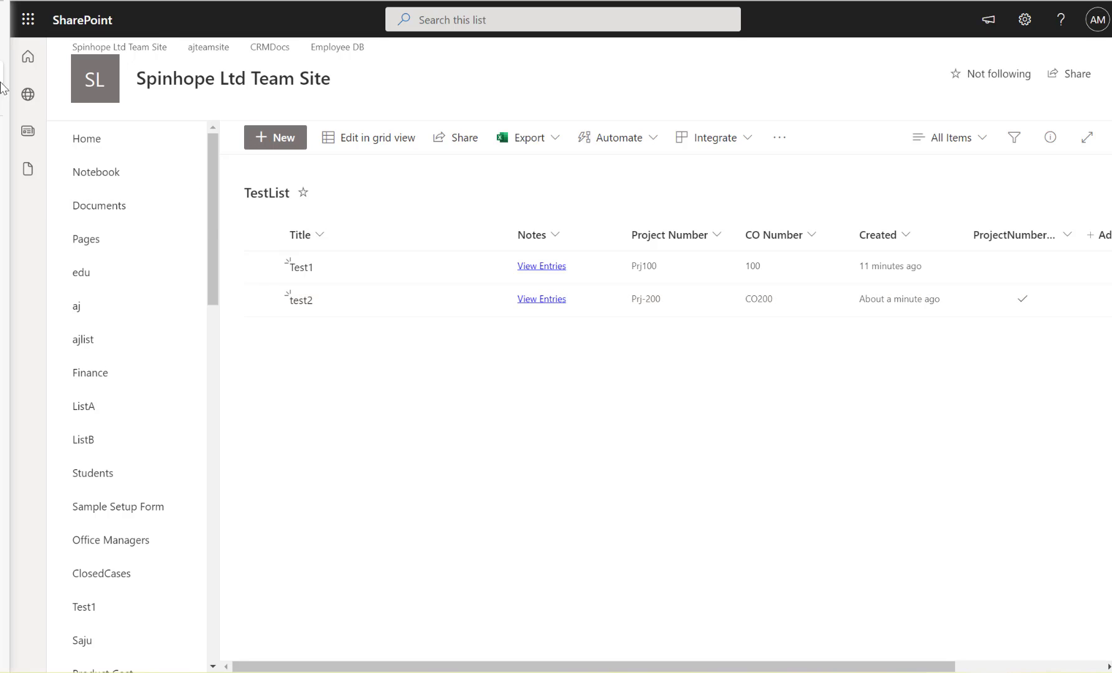
left_click(33, 101)
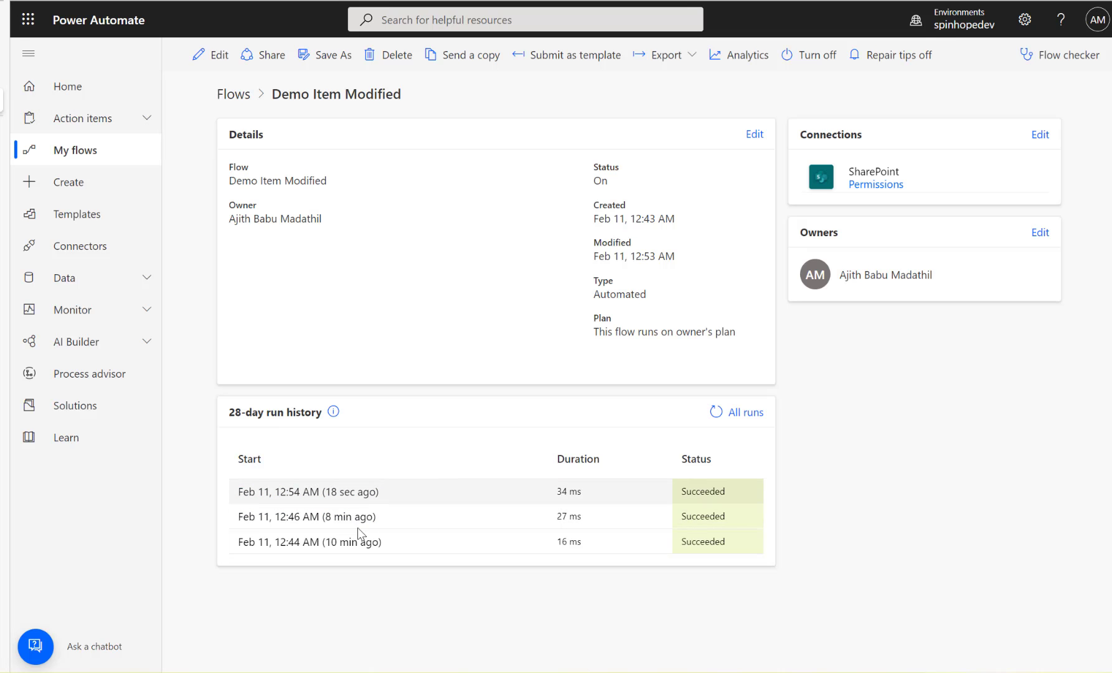
Step: Refresh the run history repeatedly to confirm the CO200 edit triggered no new run
left_click(717, 413)
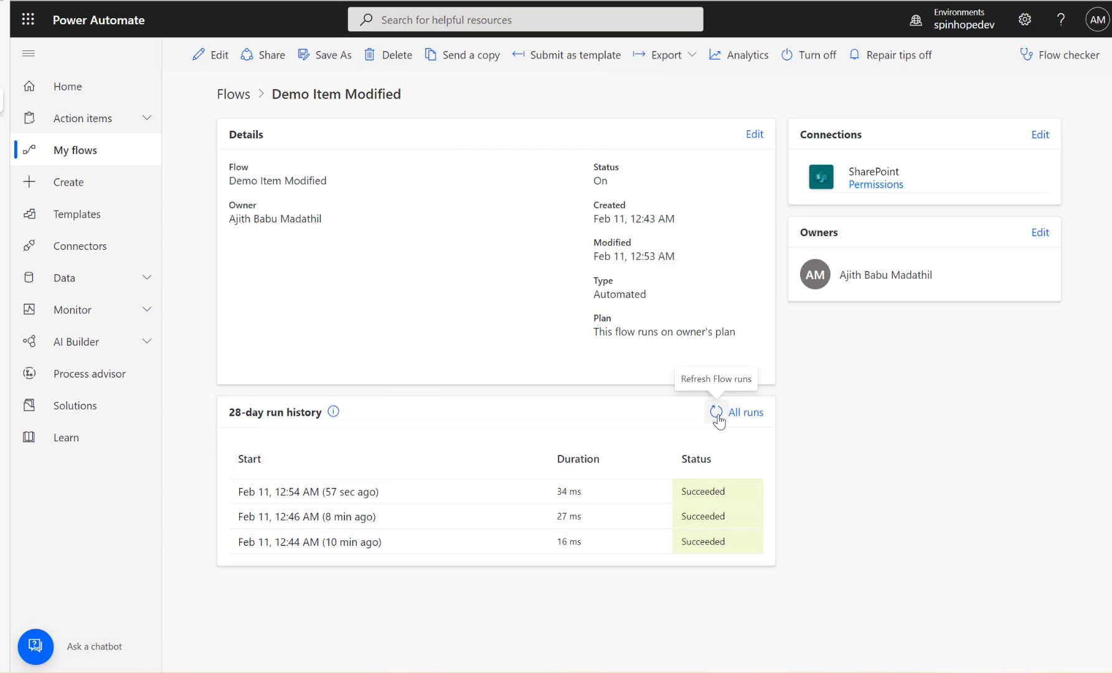
left_click(717, 413)
left_click(716, 412)
left_click(716, 412)
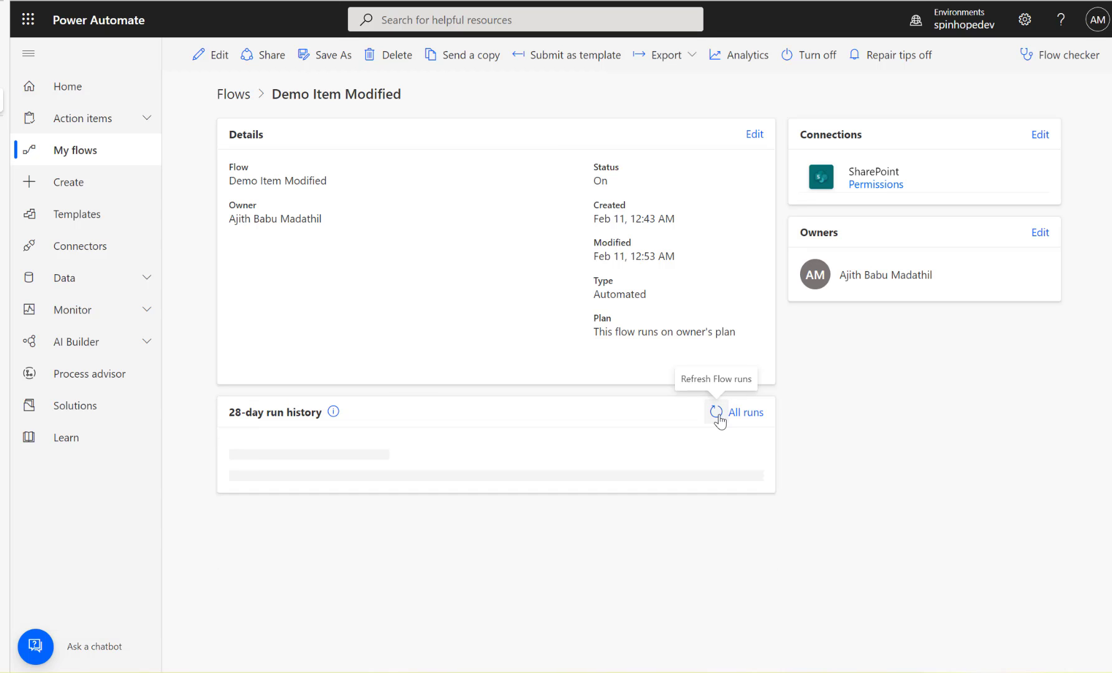
left_click(717, 412)
left_click(718, 412)
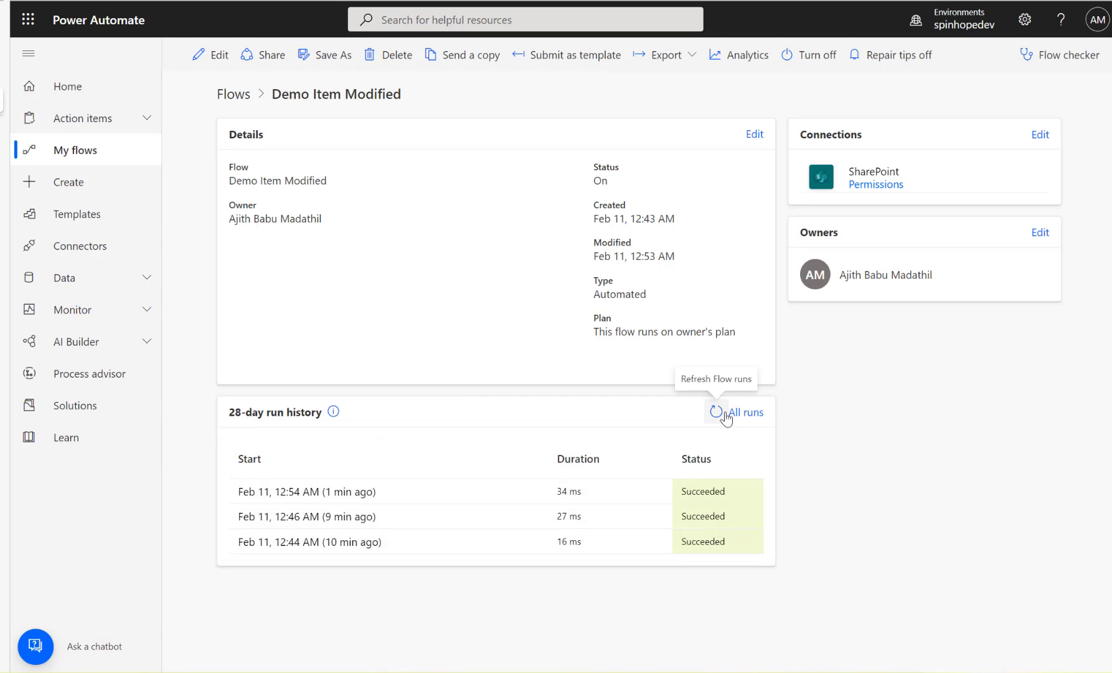
left_click(724, 415)
left_click(724, 415)
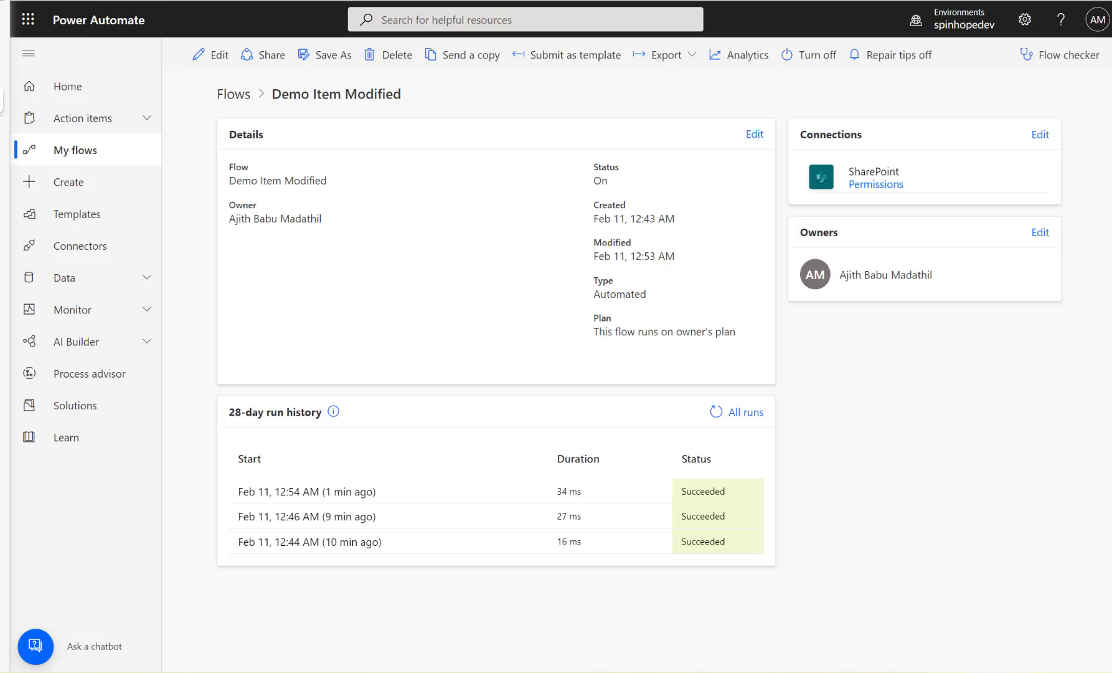
left_click(74, 75)
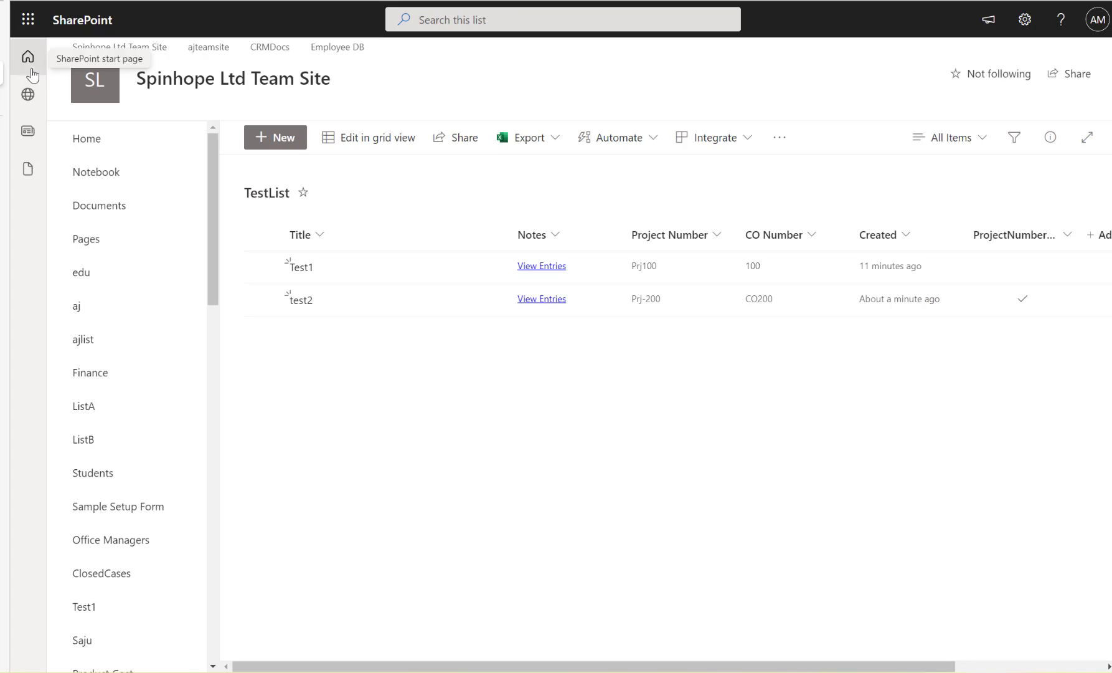
Step: Add a new TestList item titled test3
left_click(276, 139)
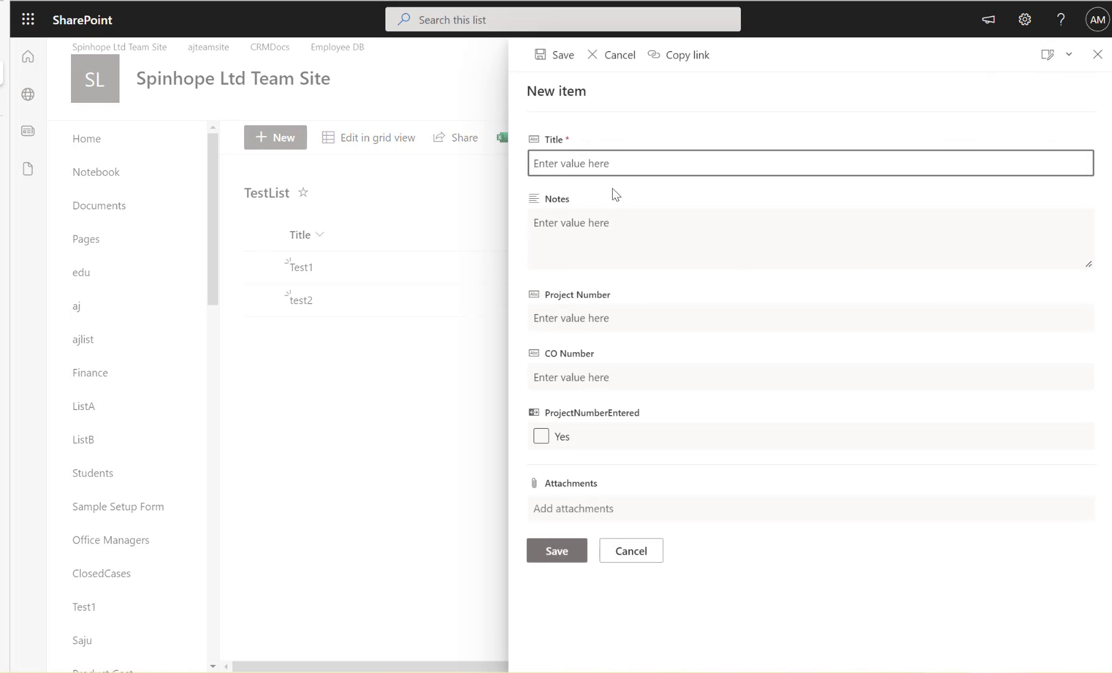
type("test3")
left_click(551, 551)
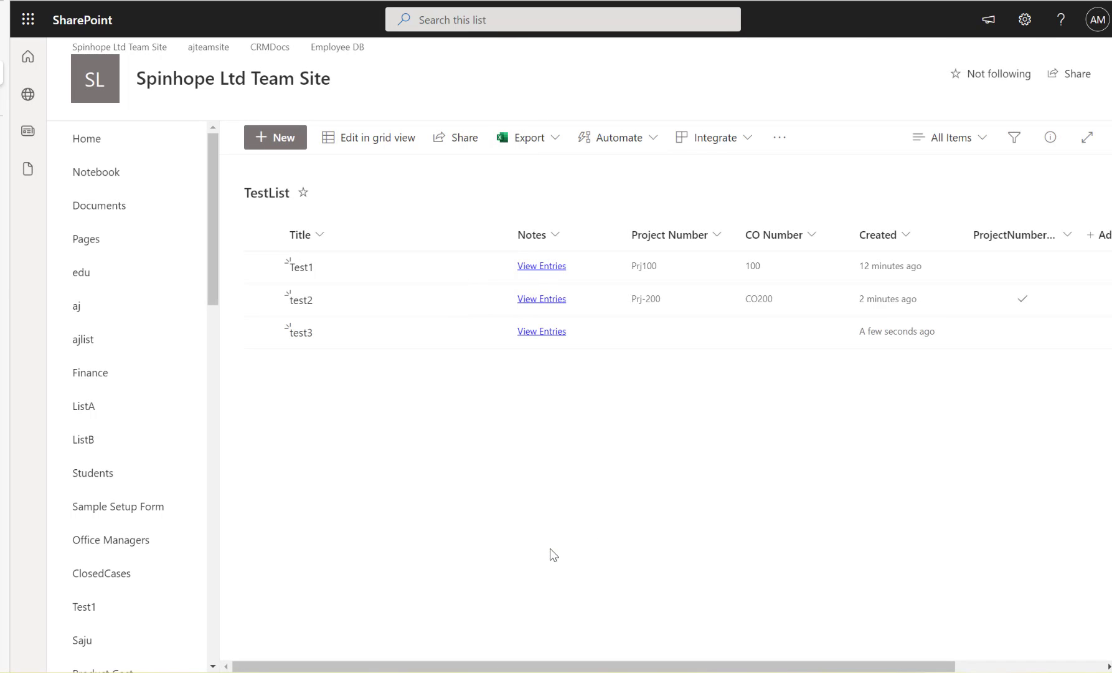
Step: Set test3's Project Number to Prj-300
left_click(304, 335)
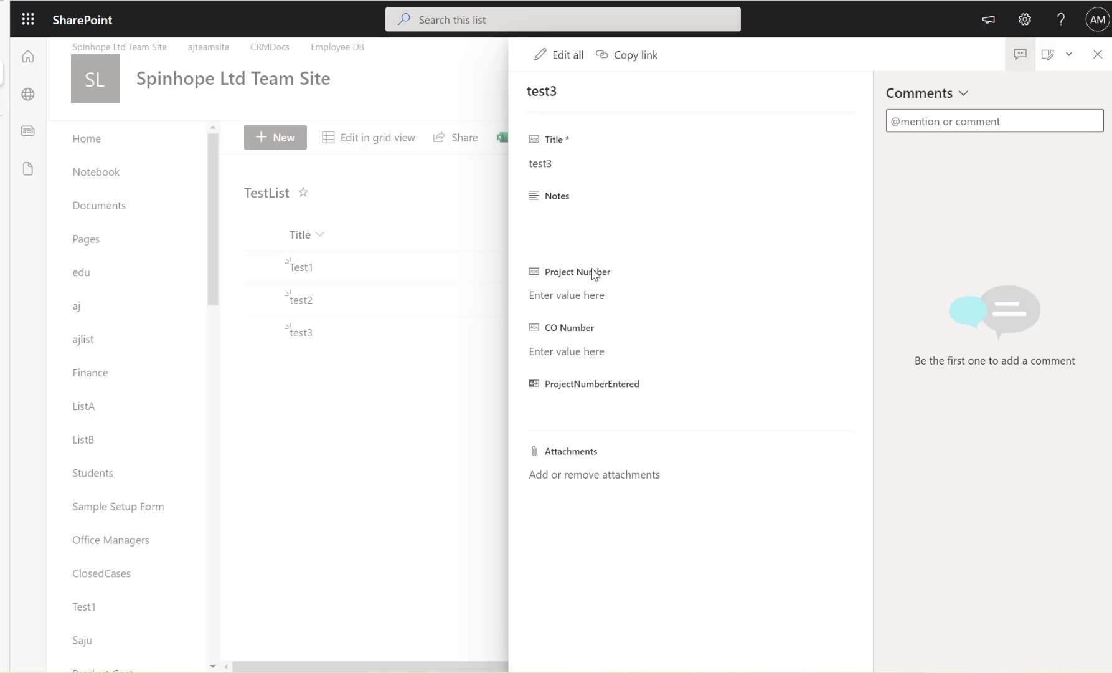
left_click(584, 296)
type("P")
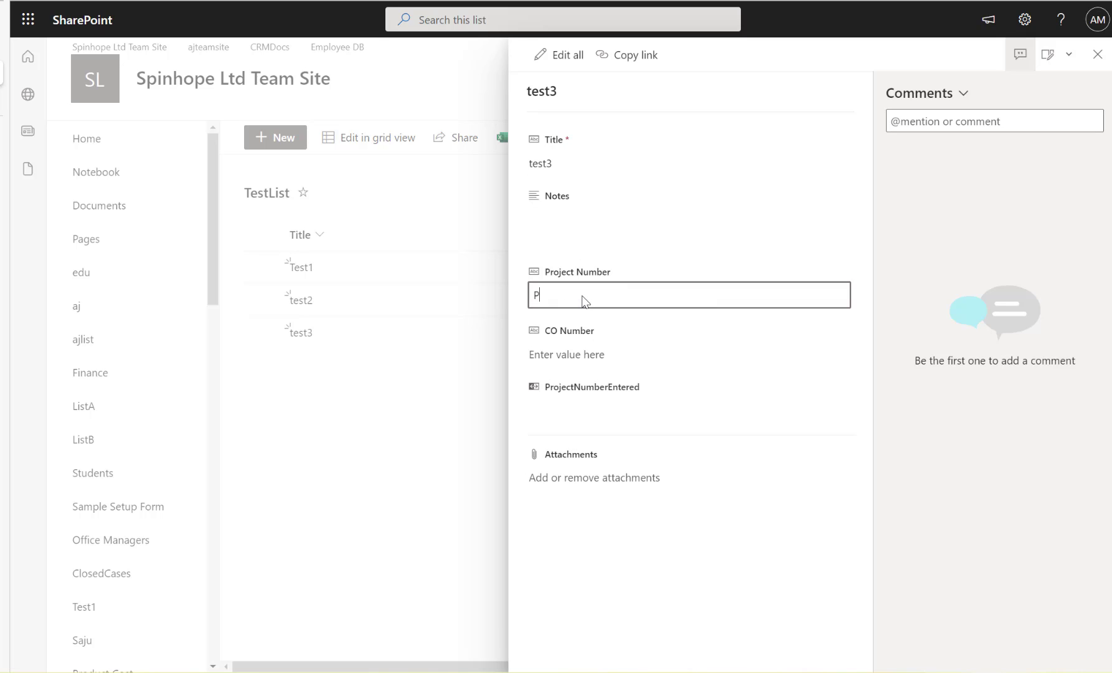
type("rj-300")
left_click(455, 406)
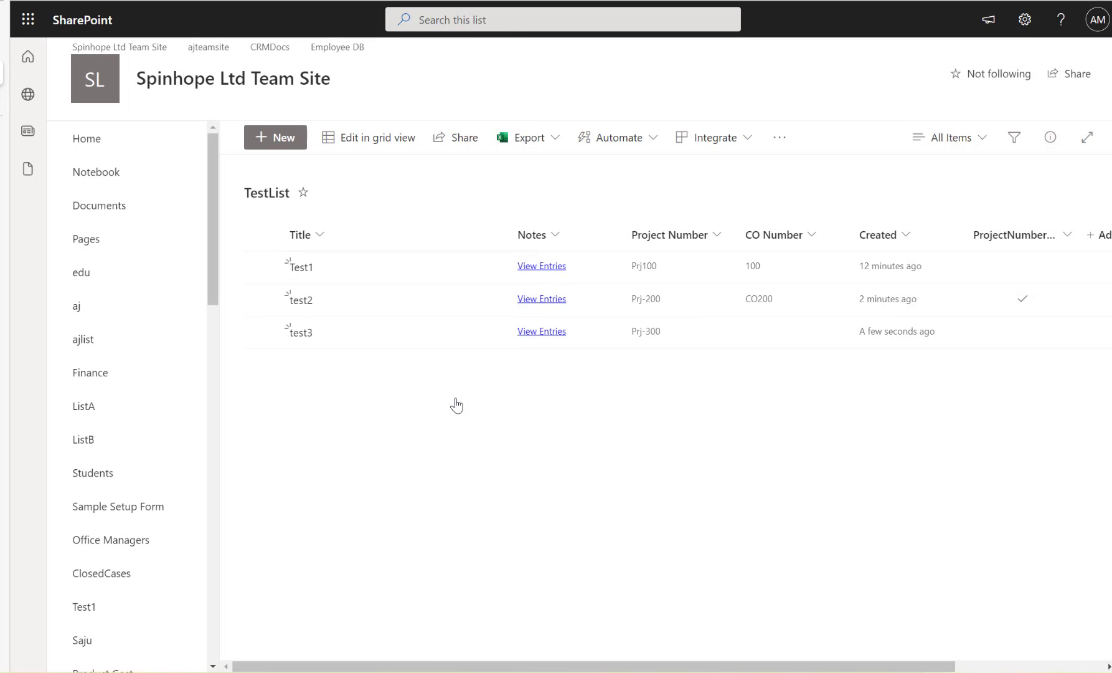
Step: Refresh the run history and open the new 12:56 AM run showing test3 - Prj-300
left_click(5, 107)
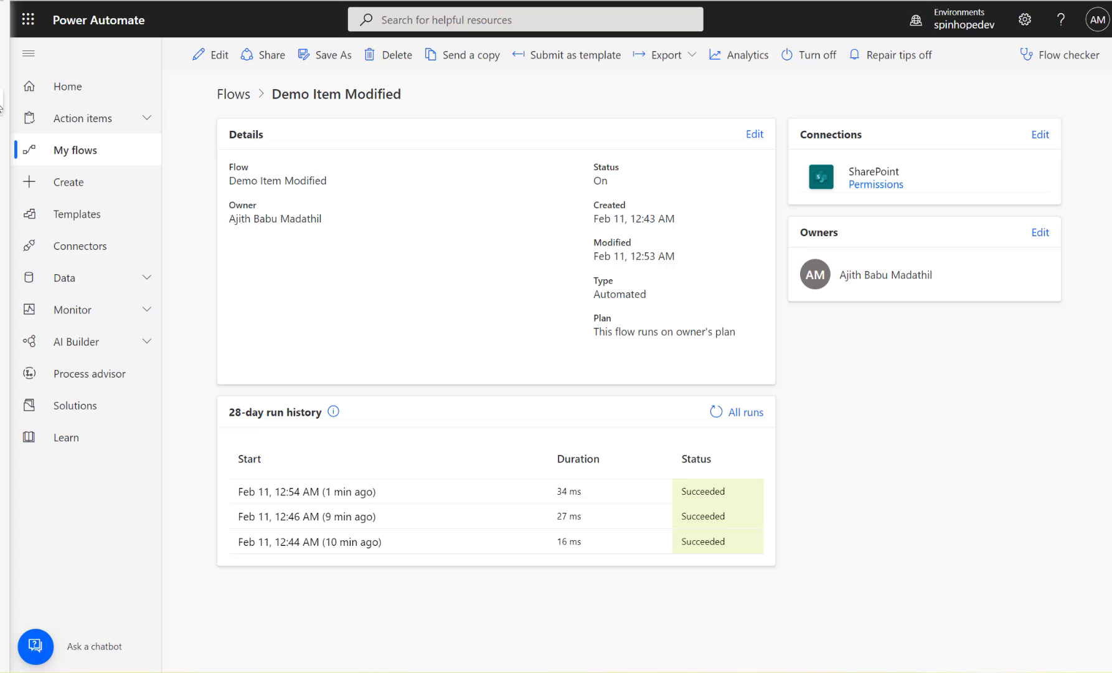
left_click(716, 413)
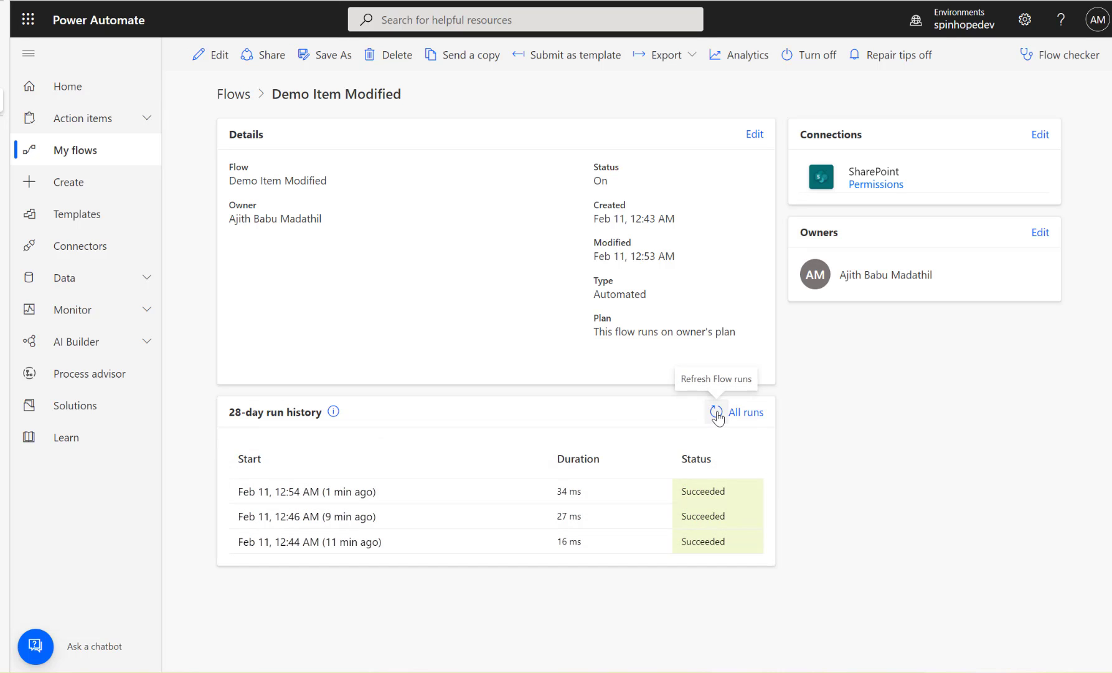
left_click(716, 412)
left_click(716, 413)
left_click(716, 412)
left_click(717, 419)
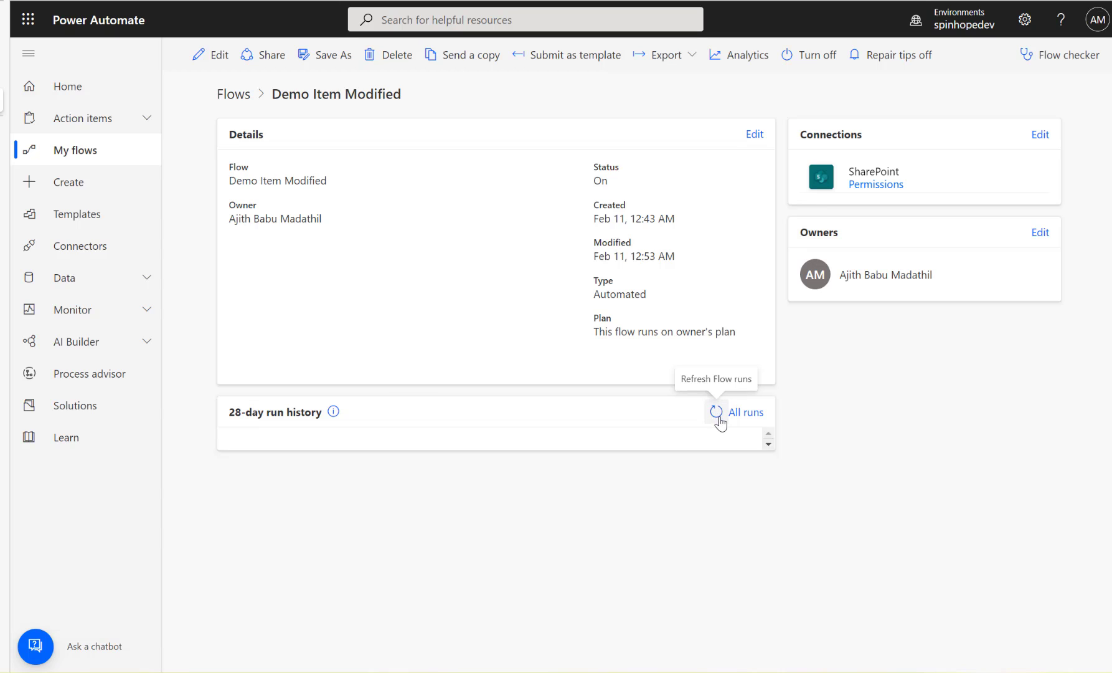
left_click(717, 418)
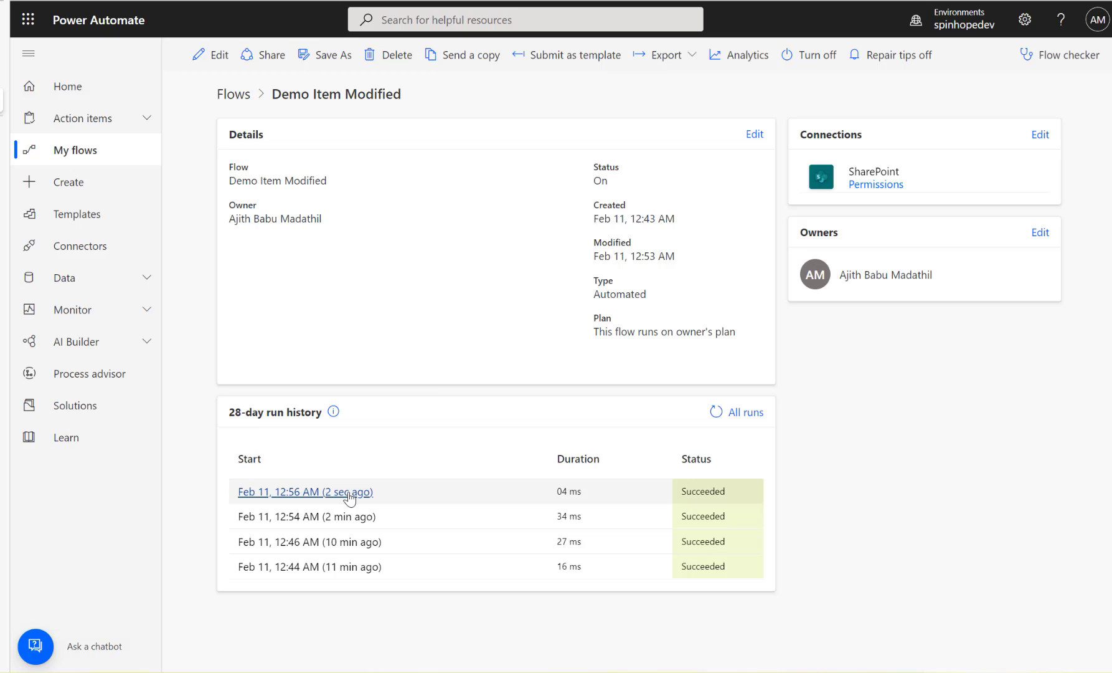
left_click(352, 497)
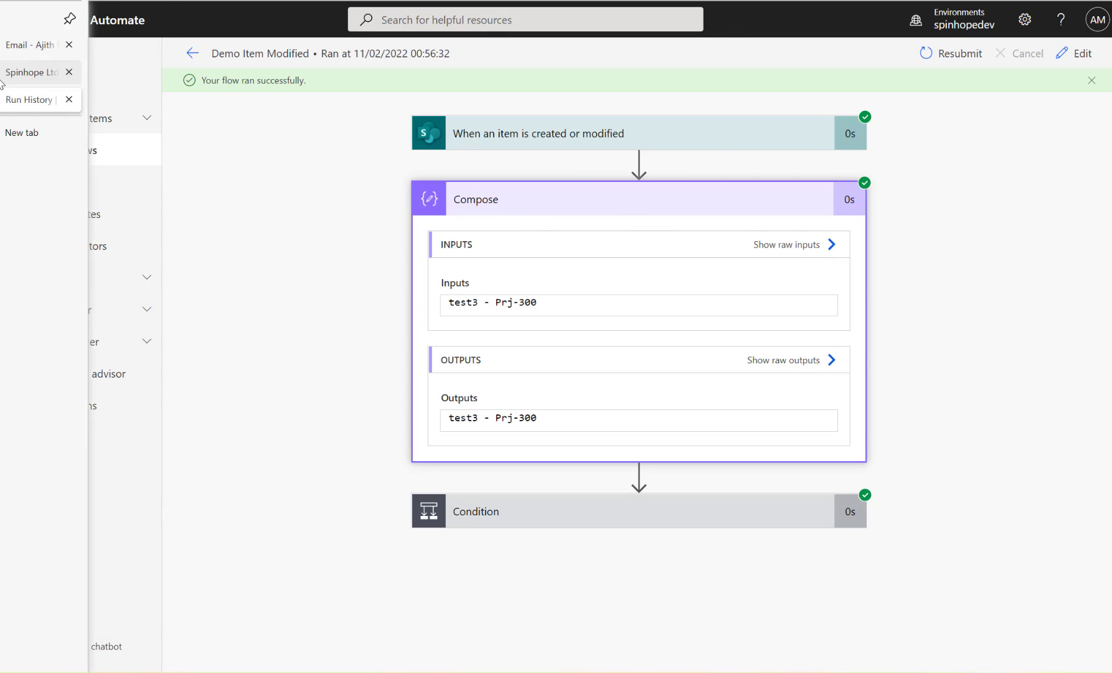
Step: Cross-check test3 in TestList, then return to the flow's details page
left_click(31, 69)
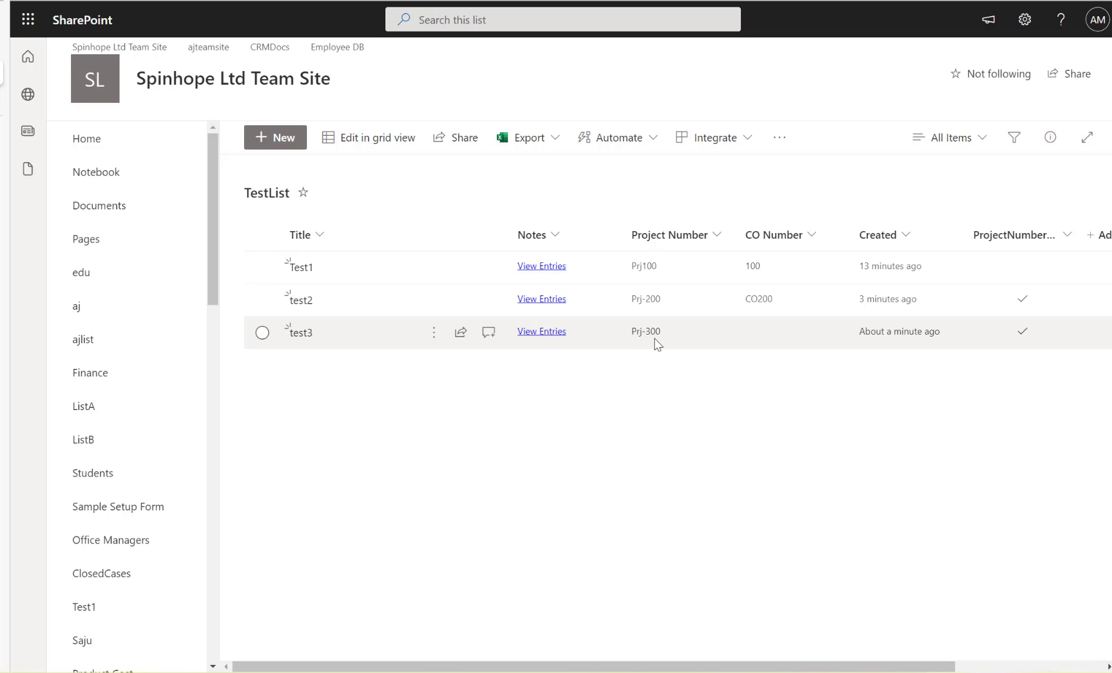
left_click(7, 107)
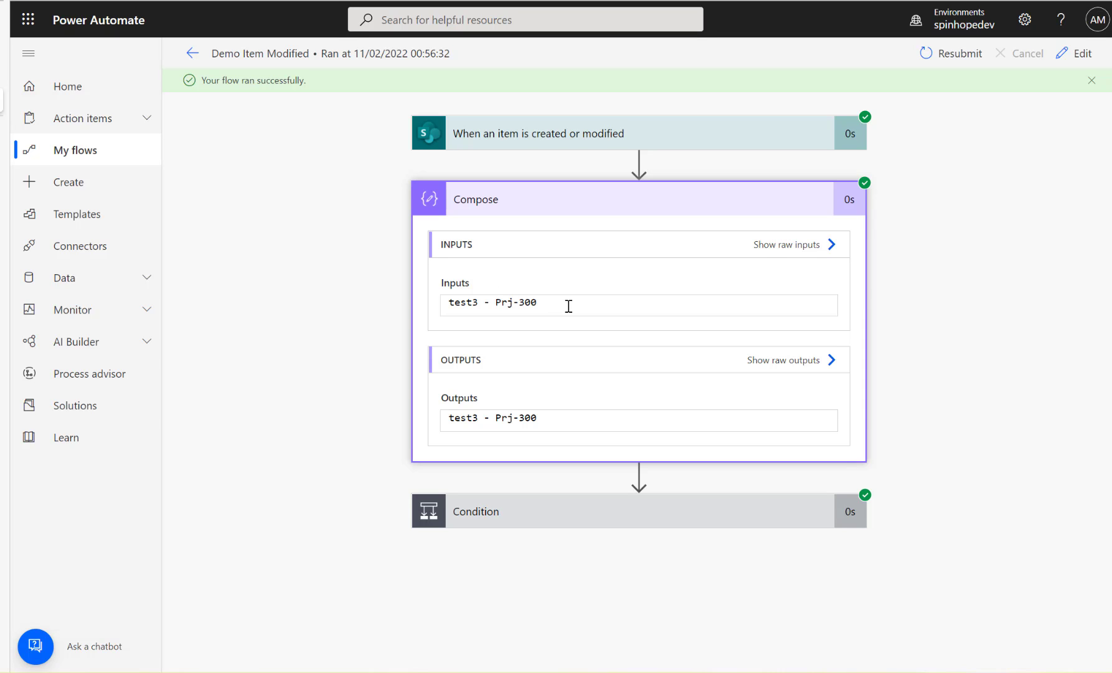
left_click(193, 54)
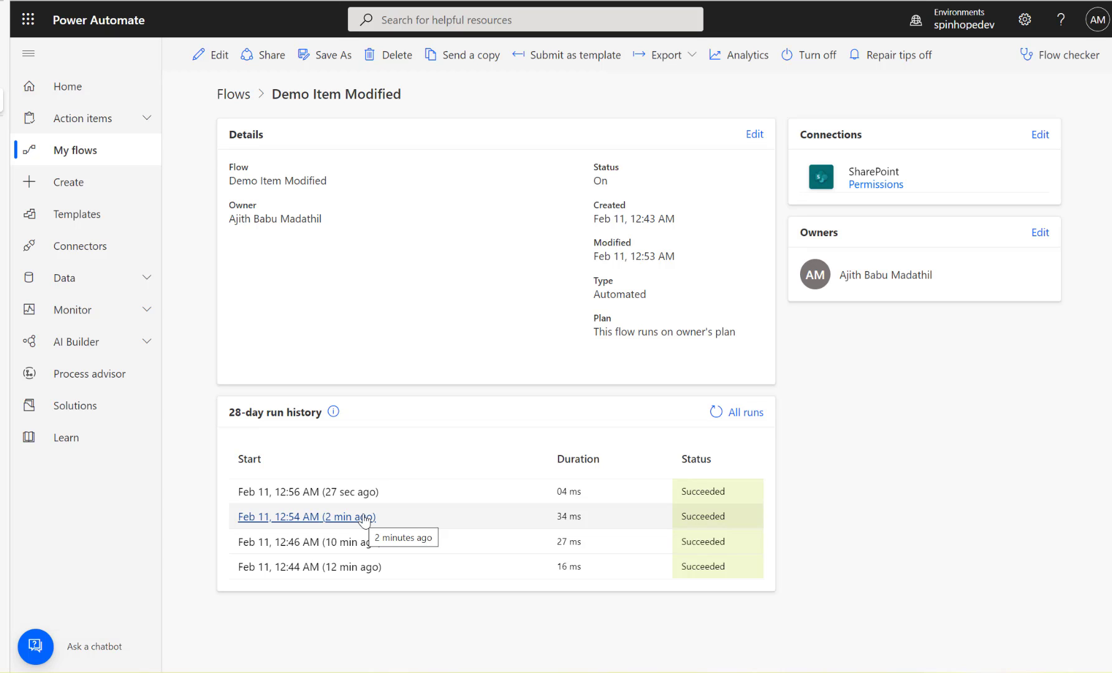
Step: Edit the flow and view the trigger's Settings down to its two Trigger Conditions
left_click(214, 54)
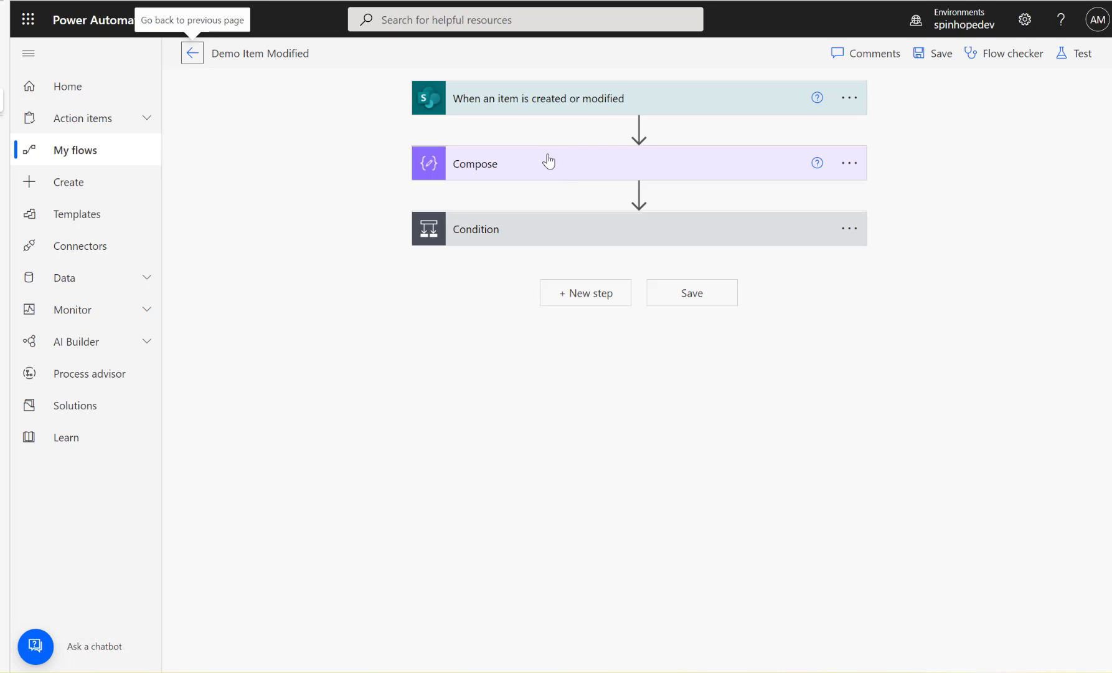
left_click(541, 104)
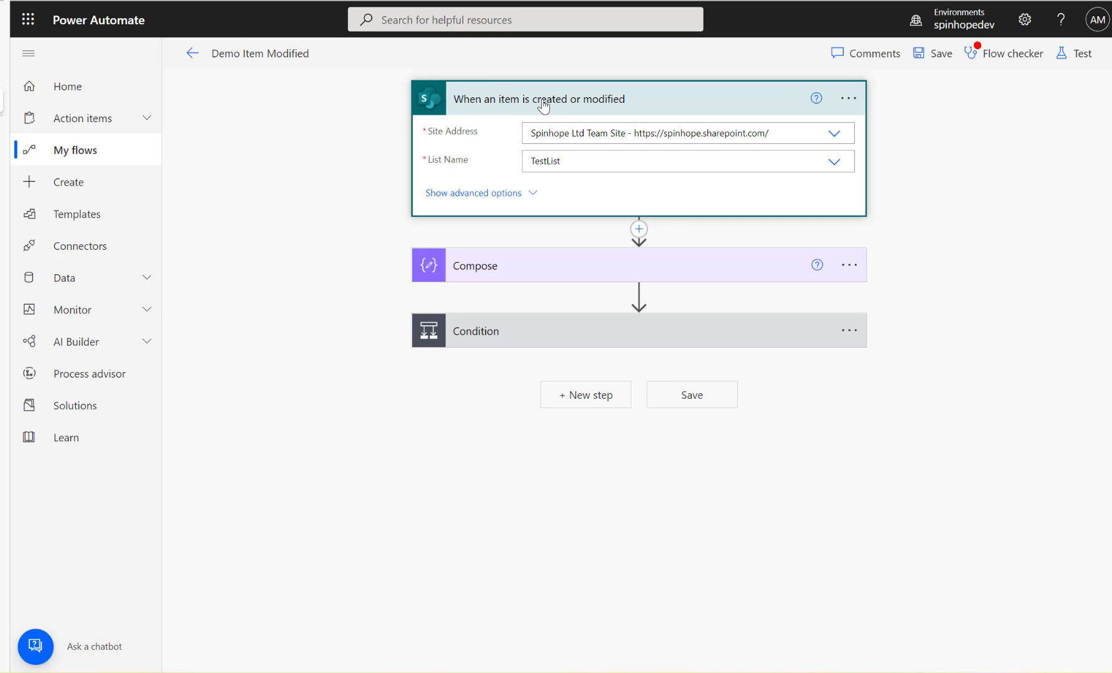
left_click(849, 98)
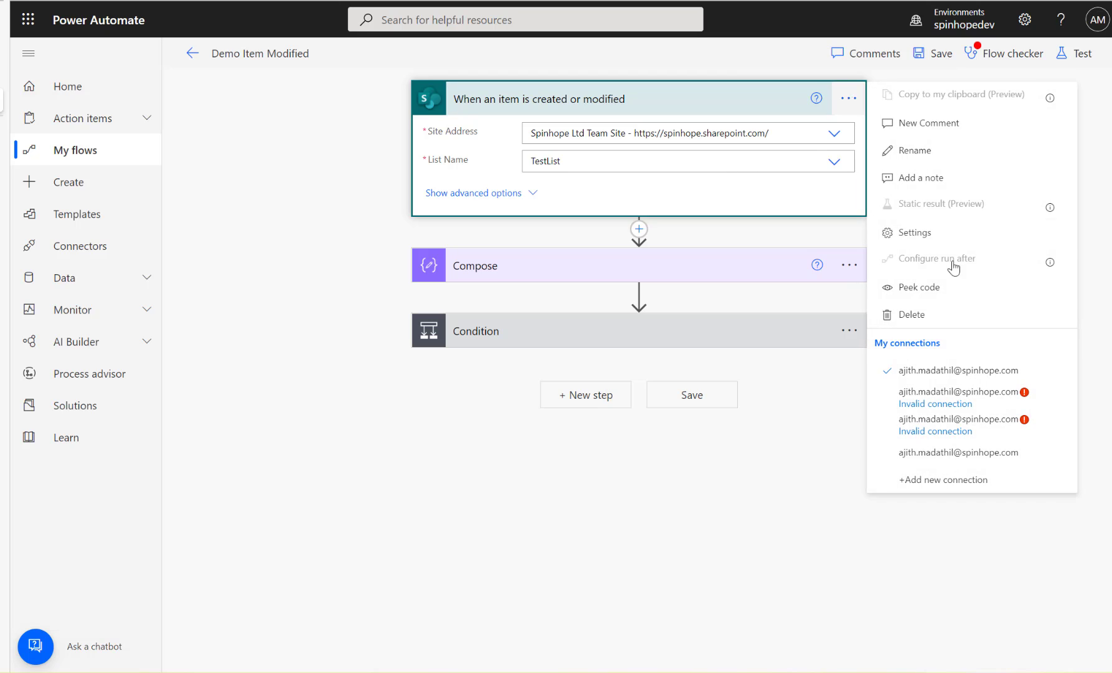
left_click(913, 234)
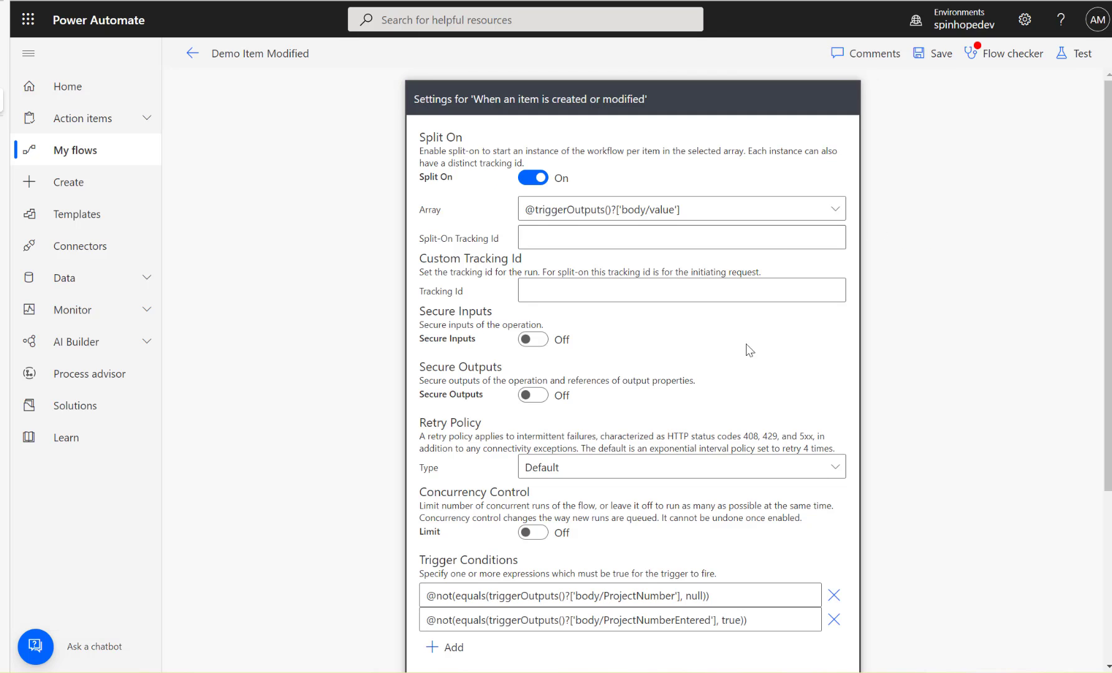
scroll(749, 350, "down", 3)
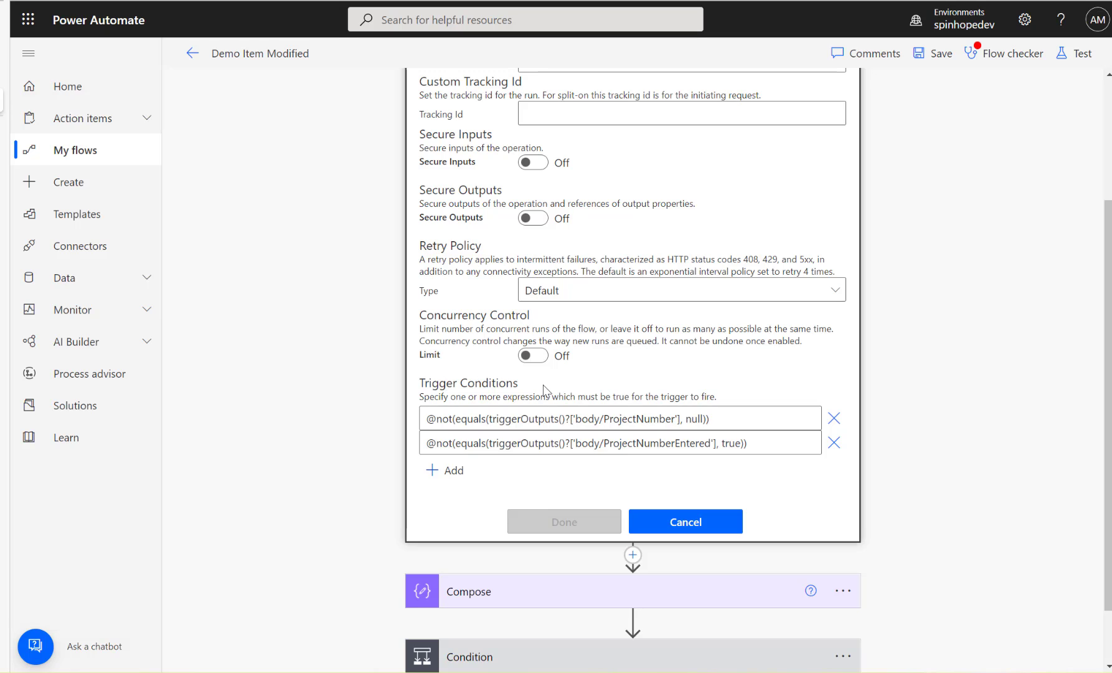